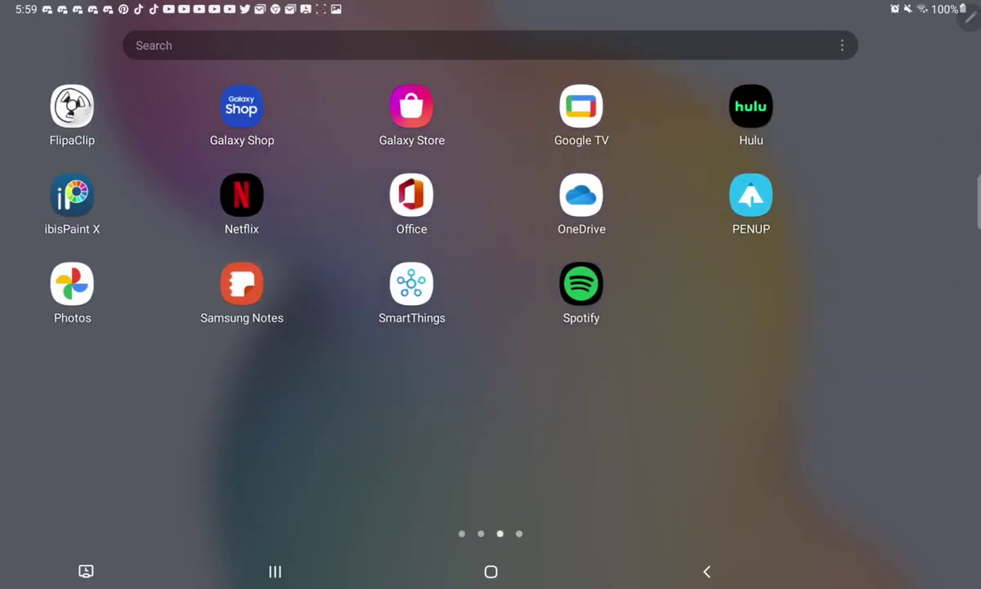
- Launch ibisPaint X from the app drawer and bring up the options for leaving the drawing
{"action": "mouse_move", "coordinate": [246, 458]}
{"action": "left_mouse_down"}
{"action": "mouse_move", "coordinate": [736, 458]}
{"action": "mouse_move", "coordinate": [246, 458]}
{"action": "left_mouse_up"}
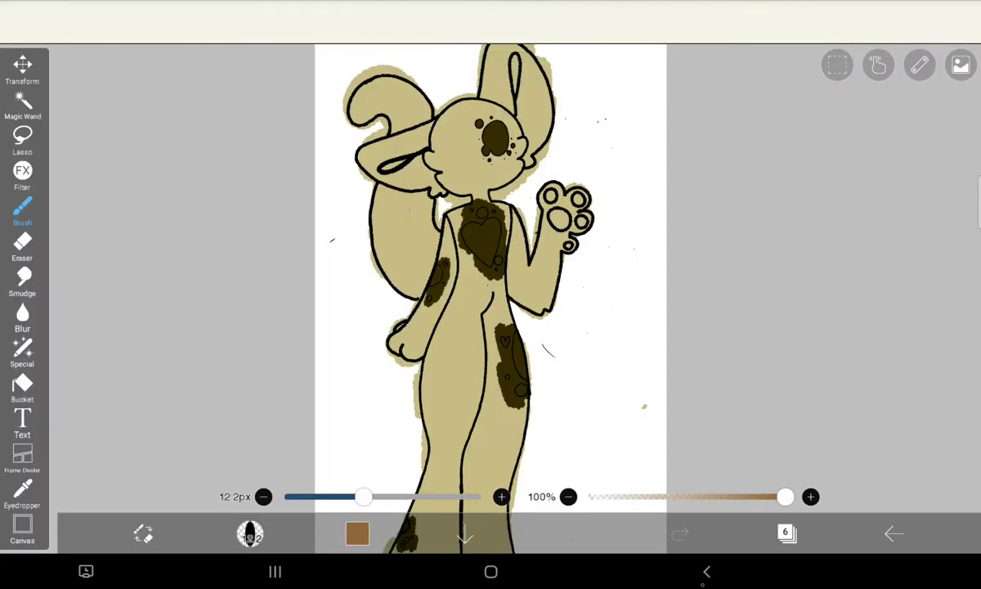
{"action": "left_click", "coordinate": [894, 534]}
- Leave the tan character drawing for My Gallery and start a new canvas
{"action": "left_click", "coordinate": [860, 488]}
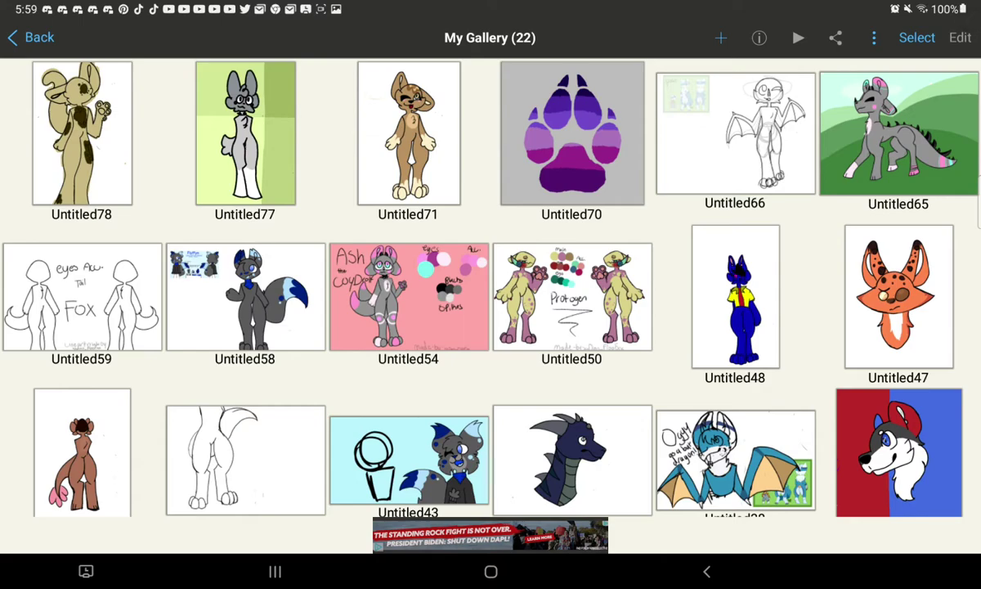
{"action": "left_click", "coordinate": [722, 38]}
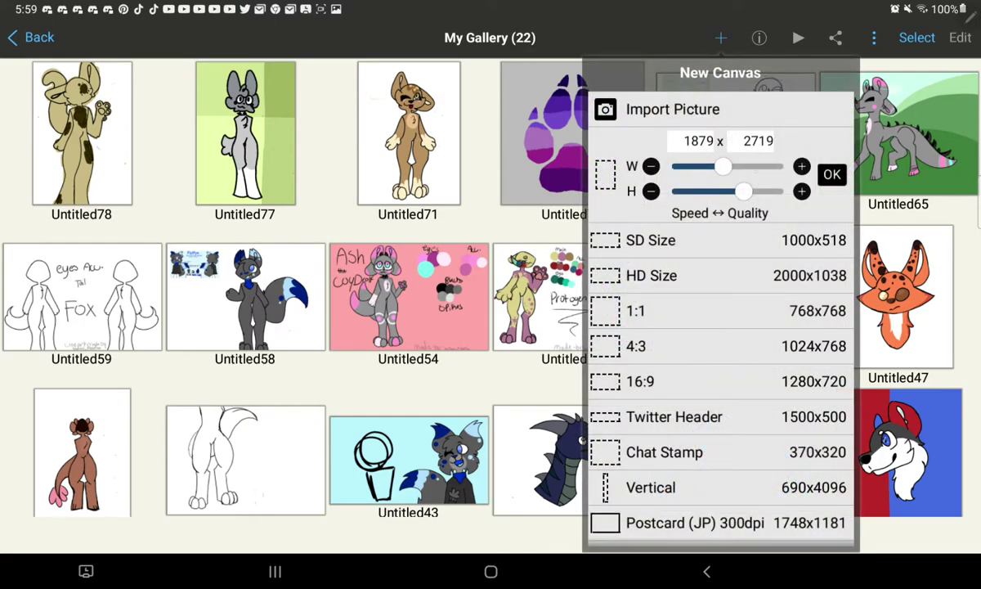
- Create a new blank portrait canvas and try first head loops, undoing them
{"action": "left_click", "coordinate": [832, 174]}
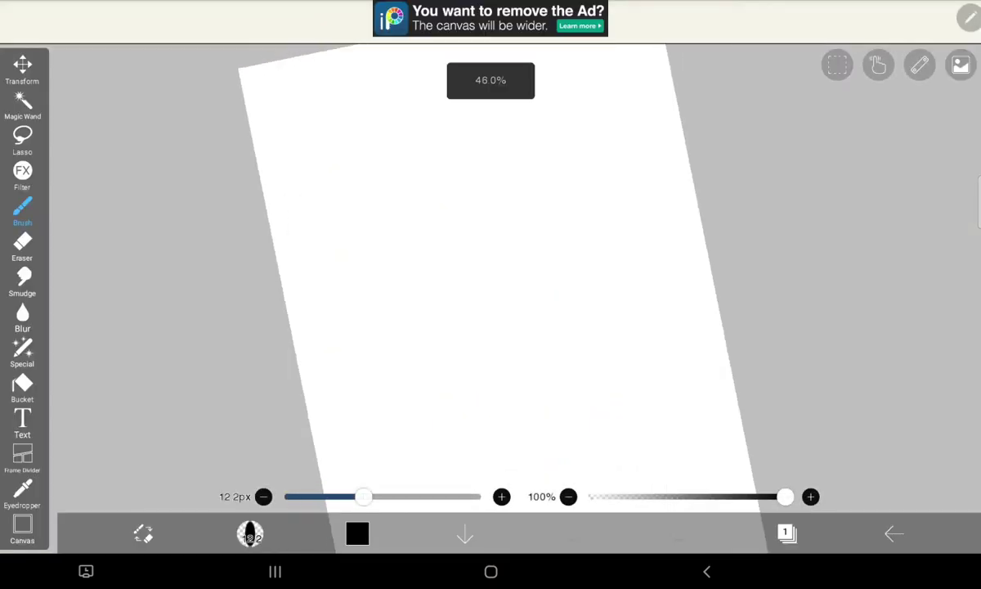
{"action": "left_click", "coordinate": [813, 199]}
{"action": "mouse_move", "coordinate": [380, 151]}
{"action": "left_mouse_down"}
{"action": "mouse_move", "coordinate": [449, 131]}
{"action": "mouse_move", "coordinate": [432, 105]}
{"action": "mouse_move", "coordinate": [344, 184]}
{"action": "left_mouse_up"}
{"action": "left_click", "coordinate": [573, 533]}
{"action": "mouse_move", "coordinate": [399, 147]}
{"action": "left_mouse_down"}
{"action": "mouse_move", "coordinate": [369, 233]}
{"action": "mouse_move", "coordinate": [524, 188]}
{"action": "mouse_move", "coordinate": [498, 146]}
{"action": "left_mouse_up"}
{"action": "scroll", "coordinate": [450, 245], "scroll_direction": "down", "scroll_amount": 3}
{"action": "left_click", "coordinate": [573, 533]}
- Thin the brush to about 5.5px and draw the round head outline
{"action": "mouse_move", "coordinate": [364, 496]}
{"action": "left_mouse_down"}
{"action": "mouse_move", "coordinate": [374, 496]}
{"action": "mouse_move", "coordinate": [317, 496]}
{"action": "left_mouse_up"}
{"action": "scroll", "coordinate": [490, 245], "scroll_direction": "up", "scroll_amount": 3}
{"action": "mouse_move", "coordinate": [448, 128]}
{"action": "left_mouse_down"}
{"action": "mouse_move", "coordinate": [559, 198]}
{"action": "mouse_move", "coordinate": [407, 188]}
{"action": "left_mouse_up"}
{"action": "left_click_drag", "start_coordinate": [449, 98], "coordinate": [564, 176]}
{"action": "scroll", "coordinate": [490, 246], "scroll_direction": "down", "scroll_amount": 2}
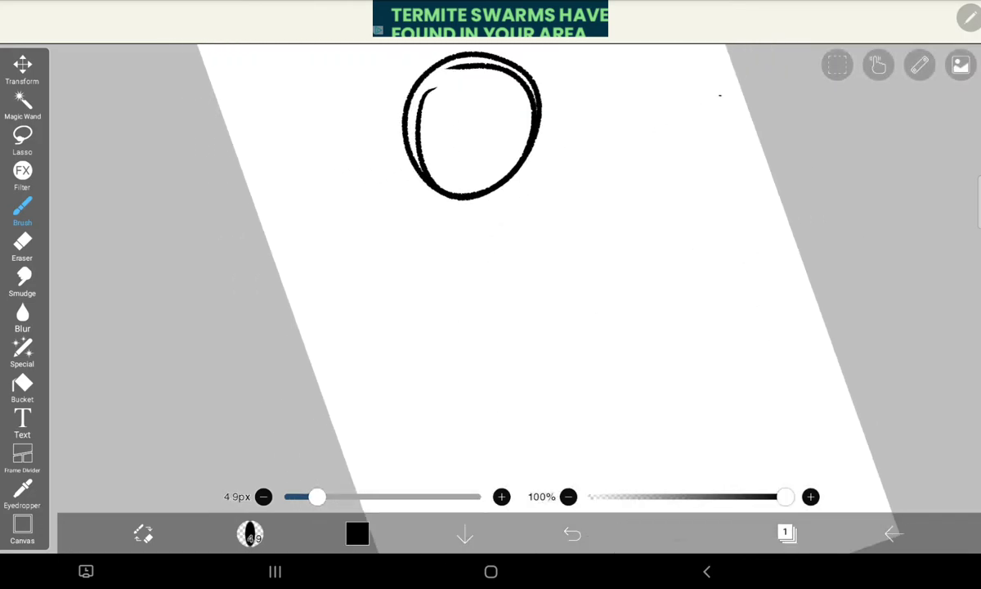
{"action": "scroll", "coordinate": [491, 245], "scroll_direction": "up", "scroll_amount": 2}
{"action": "scroll", "coordinate": [490, 245], "scroll_direction": "up", "scroll_amount": 3}
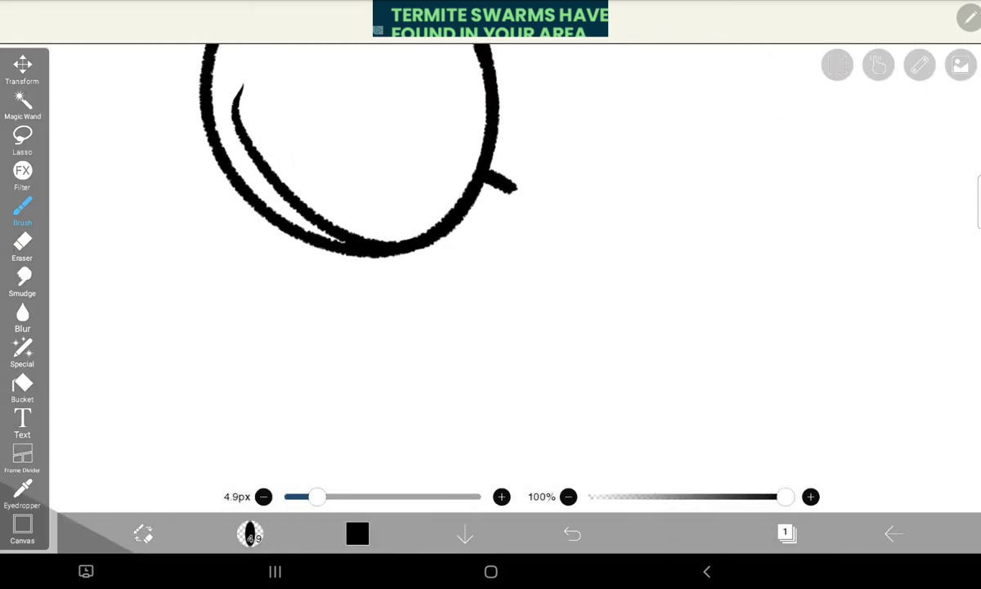
{"action": "scroll", "coordinate": [491, 245], "scroll_direction": "up", "scroll_amount": 2}
- Draw the short neck and shoulder line below the head, redrawing it longer
{"action": "left_click_drag", "start_coordinate": [455, 300], "coordinate": [565, 80]}
{"action": "scroll", "coordinate": [490, 245], "scroll_direction": "down", "scroll_amount": 3}
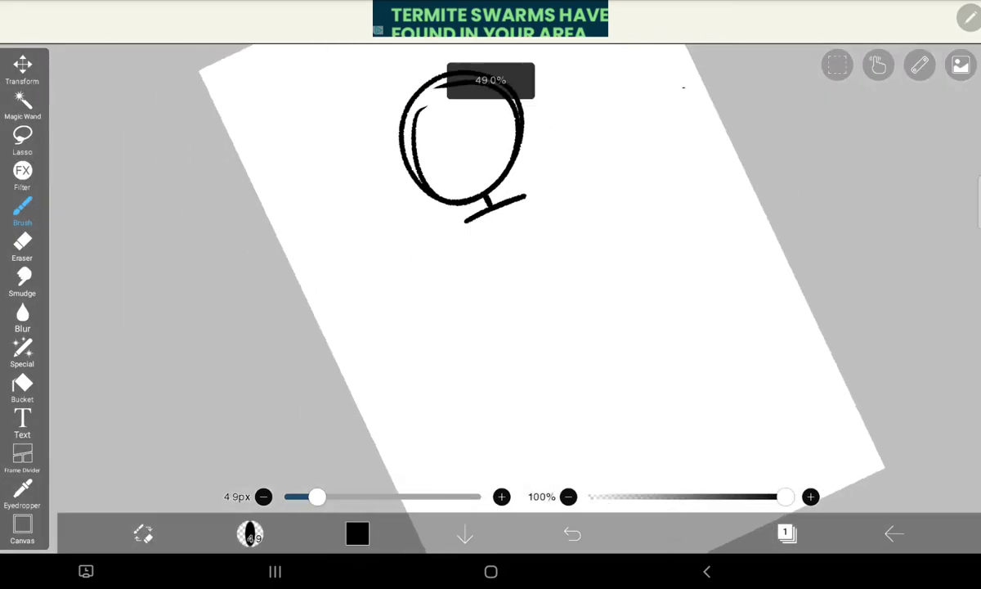
{"action": "scroll", "coordinate": [491, 246], "scroll_direction": "up", "scroll_amount": 3}
{"action": "left_click", "coordinate": [709, 268]}
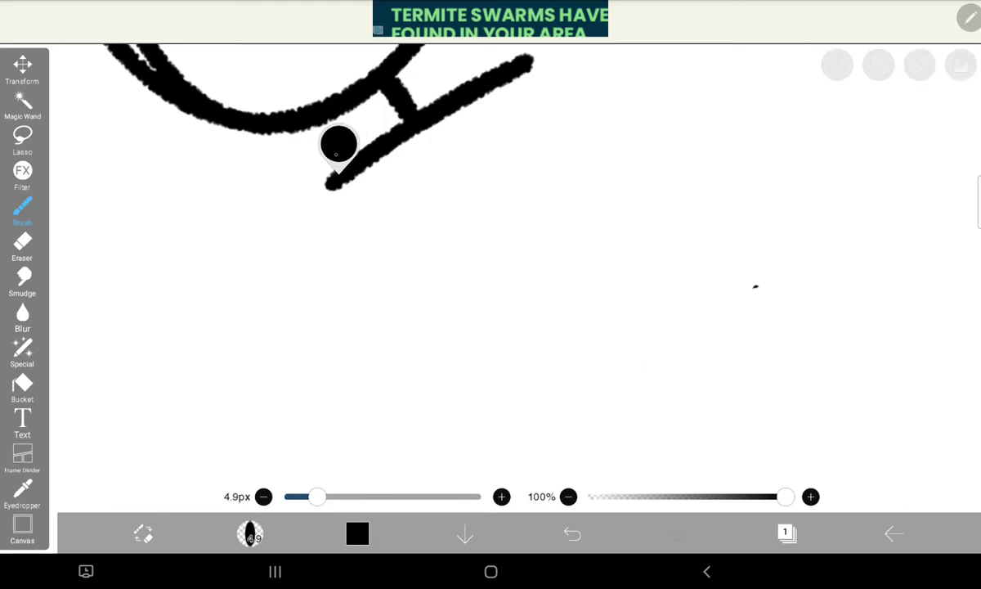
{"action": "scroll", "coordinate": [490, 245], "scroll_direction": "down", "scroll_amount": 3}
{"action": "scroll", "coordinate": [490, 246], "scroll_direction": "up", "scroll_amount": 2}
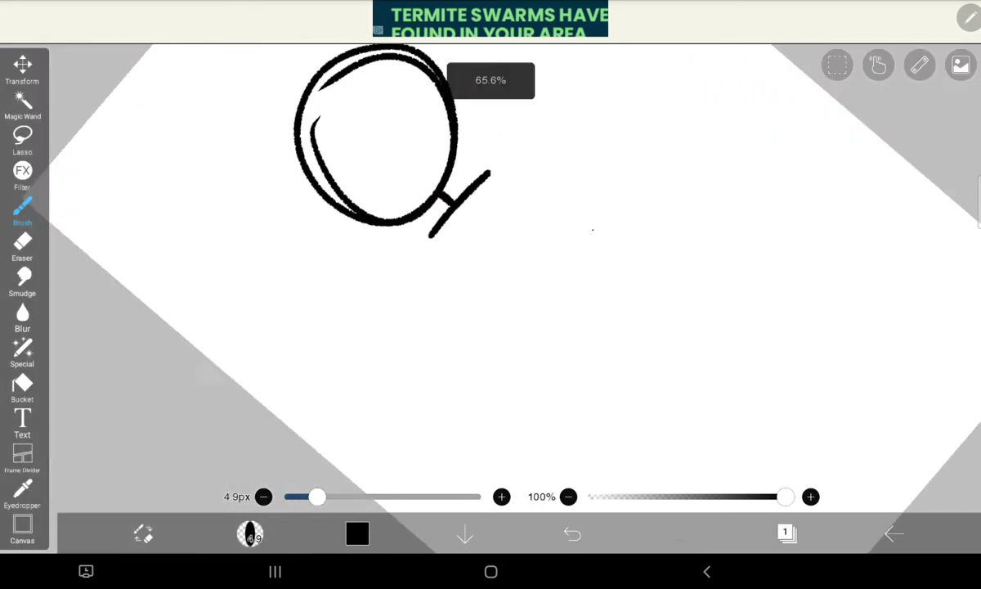
{"action": "scroll", "coordinate": [491, 245], "scroll_direction": "up", "scroll_amount": 3}
{"action": "scroll", "coordinate": [491, 246], "scroll_direction": "down", "scroll_amount": 3}
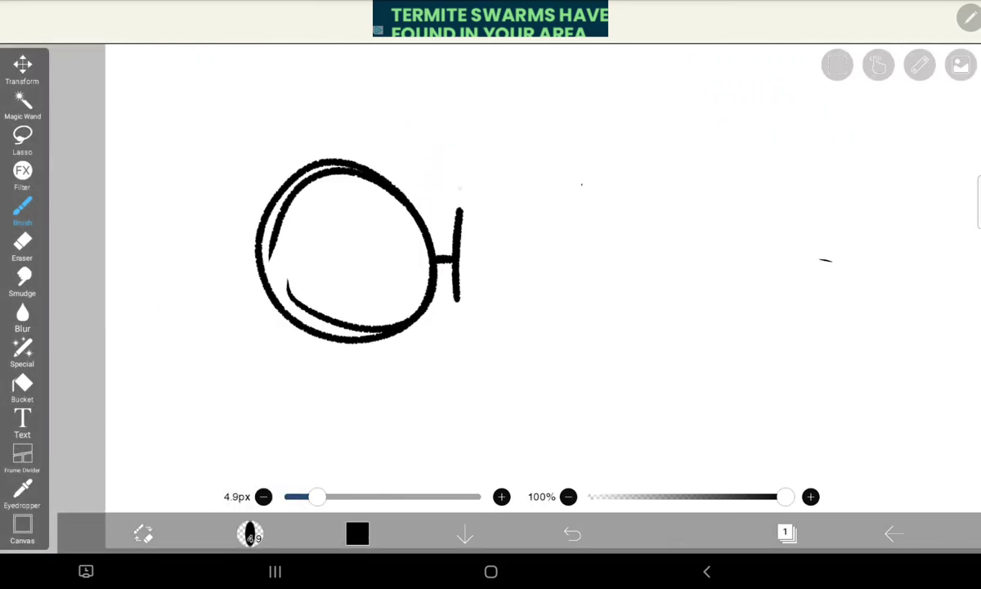
{"action": "scroll", "coordinate": [491, 278], "scroll_direction": "down", "scroll_amount": 3}
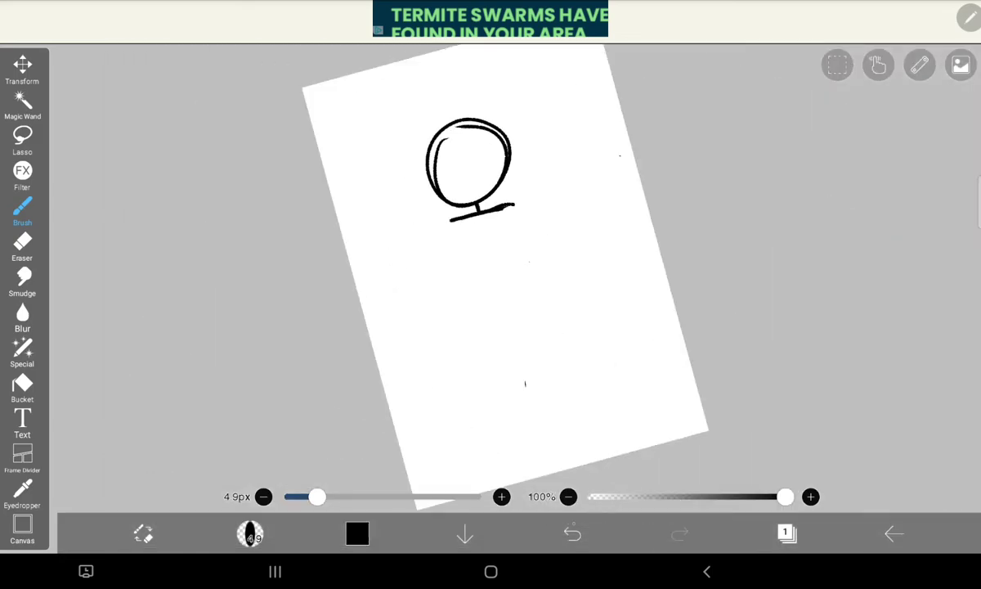
{"action": "key", "text": "ctrl+z"}
{"action": "scroll", "coordinate": [490, 278], "scroll_direction": "up", "scroll_amount": 3}
{"action": "scroll", "coordinate": [491, 278], "scroll_direction": "up", "scroll_amount": 2}
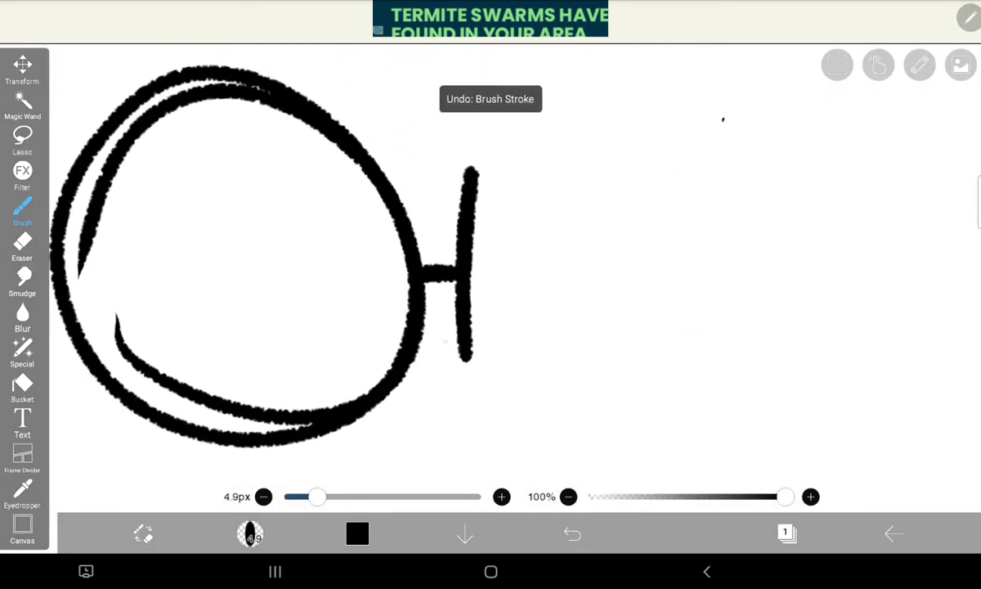
{"action": "left_click_drag", "start_coordinate": [471, 82], "coordinate": [466, 355]}
{"action": "scroll", "coordinate": [491, 278], "scroll_direction": "down", "scroll_amount": 3}
{"action": "scroll", "coordinate": [490, 278], "scroll_direction": "up", "scroll_amount": 3}
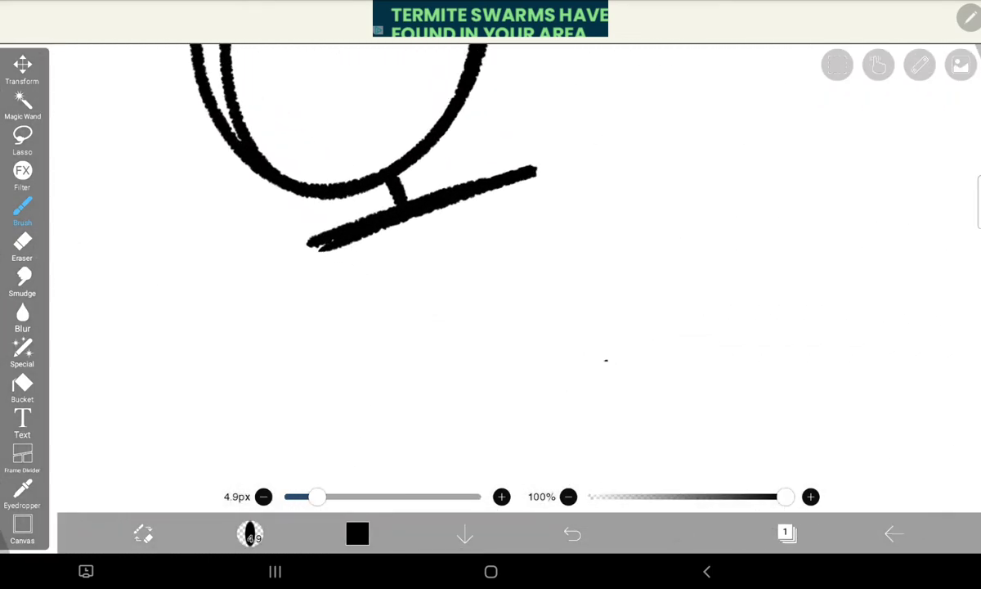
- Draw both tapered torso sides and curve the torso bottom closed
{"action": "left_click_drag", "start_coordinate": [326, 259], "coordinate": [460, 389]}
{"action": "left_click_drag", "start_coordinate": [520, 186], "coordinate": [538, 323]}
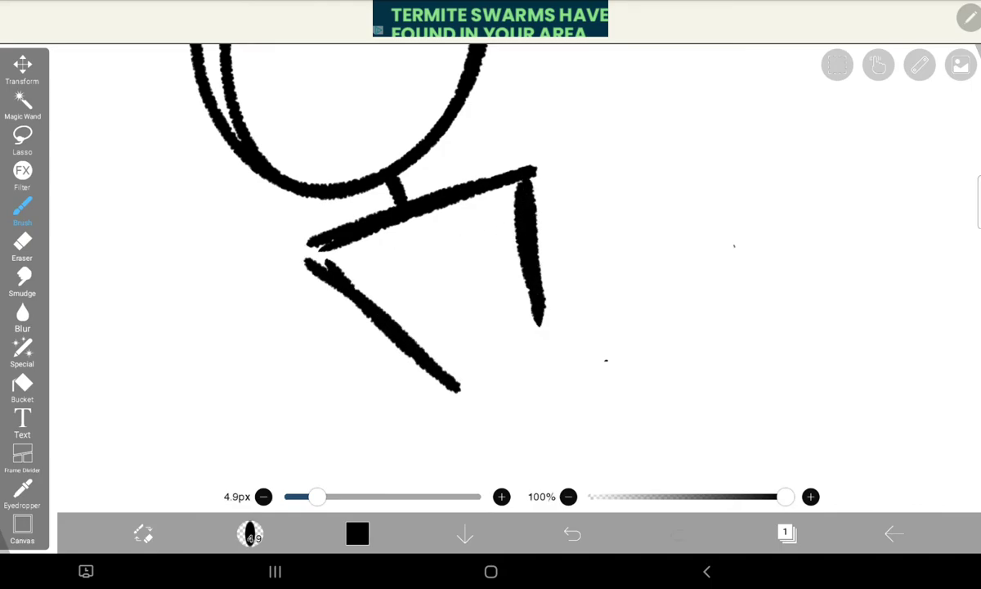
{"action": "mouse_move", "coordinate": [311, 249]}
{"action": "left_mouse_down"}
{"action": "mouse_move", "coordinate": [438, 406]}
{"action": "mouse_move", "coordinate": [446, 431]}
{"action": "left_mouse_up"}
{"action": "left_click_drag", "start_coordinate": [520, 184], "coordinate": [538, 378]}
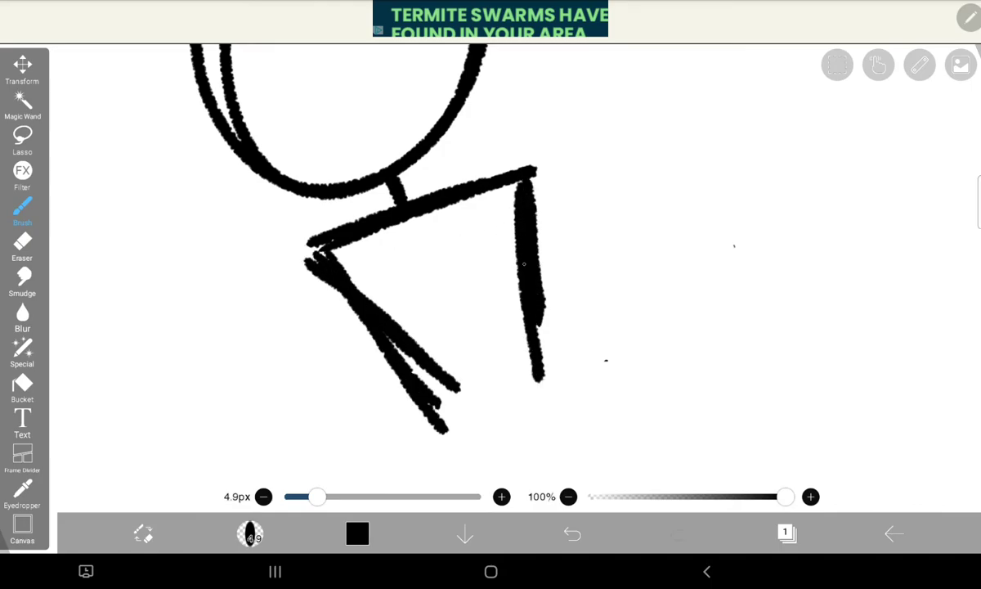
{"action": "scroll", "coordinate": [327, 245], "scroll_direction": "down", "scroll_amount": 2}
{"action": "scroll", "coordinate": [327, 245], "scroll_direction": "up", "scroll_amount": 8}
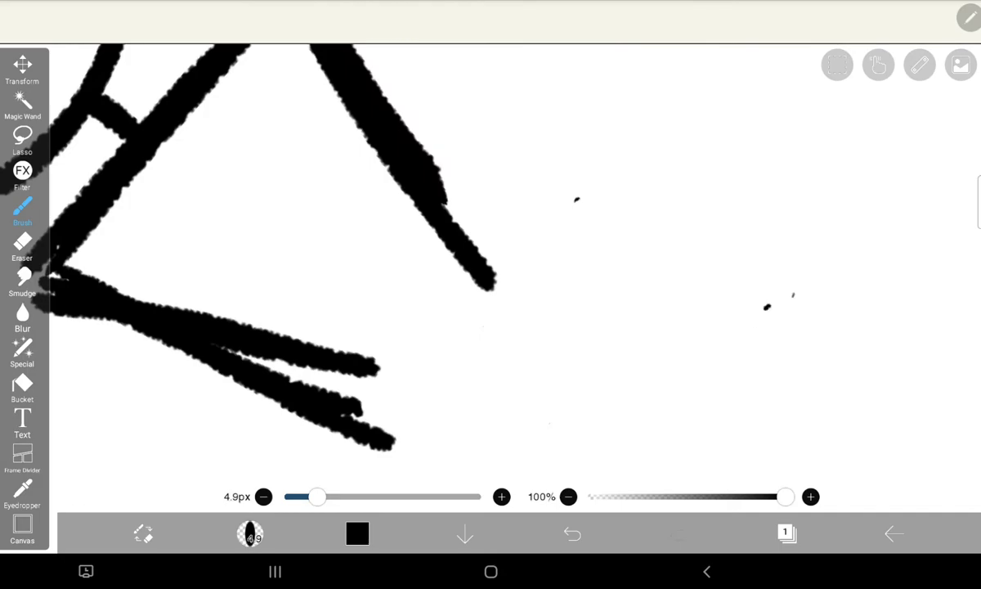
{"action": "mouse_move", "coordinate": [384, 437]}
{"action": "left_mouse_down"}
{"action": "mouse_move", "coordinate": [487, 282]}
{"action": "mouse_move", "coordinate": [376, 386]}
{"action": "left_mouse_up"}
- Draw a round hip circle below the torso
{"action": "scroll", "coordinate": [491, 278], "scroll_direction": "down", "scroll_amount": 5}
{"action": "scroll", "coordinate": [491, 278], "scroll_direction": "down", "scroll_amount": 3}
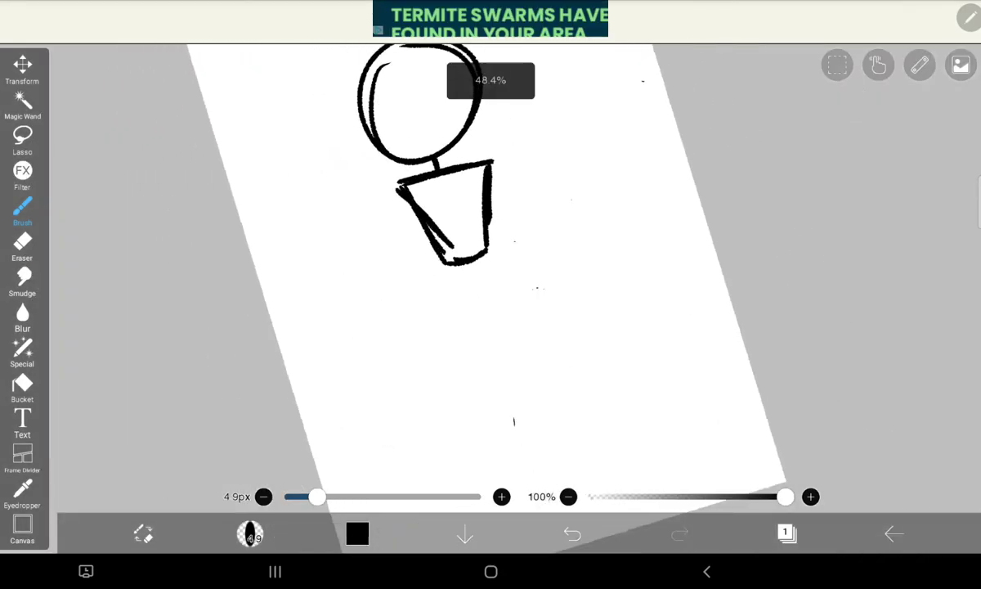
{"action": "scroll", "coordinate": [491, 246], "scroll_direction": "up", "scroll_amount": 3}
{"action": "mouse_move", "coordinate": [409, 233]}
{"action": "left_mouse_down"}
{"action": "mouse_move", "coordinate": [548, 318]}
{"action": "mouse_move", "coordinate": [425, 219]}
{"action": "left_mouse_up"}
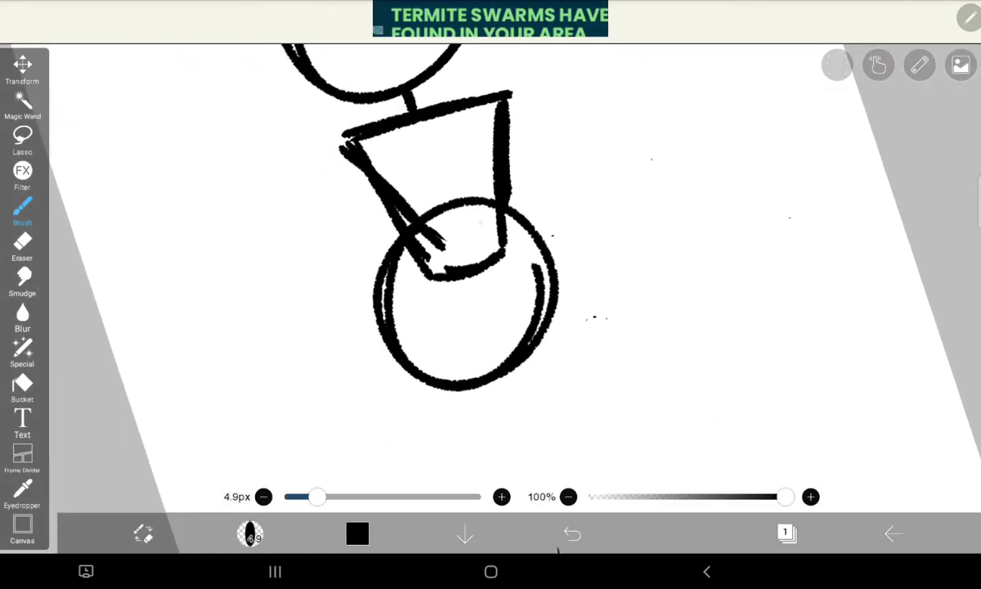
{"action": "scroll", "coordinate": [491, 278], "scroll_direction": "down", "scroll_amount": 3}
{"action": "scroll", "coordinate": [491, 278], "scroll_direction": "down", "scroll_amount": 2}
{"action": "scroll", "coordinate": [491, 278], "scroll_direction": "down", "scroll_amount": 1}
{"action": "scroll", "coordinate": [491, 278], "scroll_direction": "up", "scroll_amount": 3}
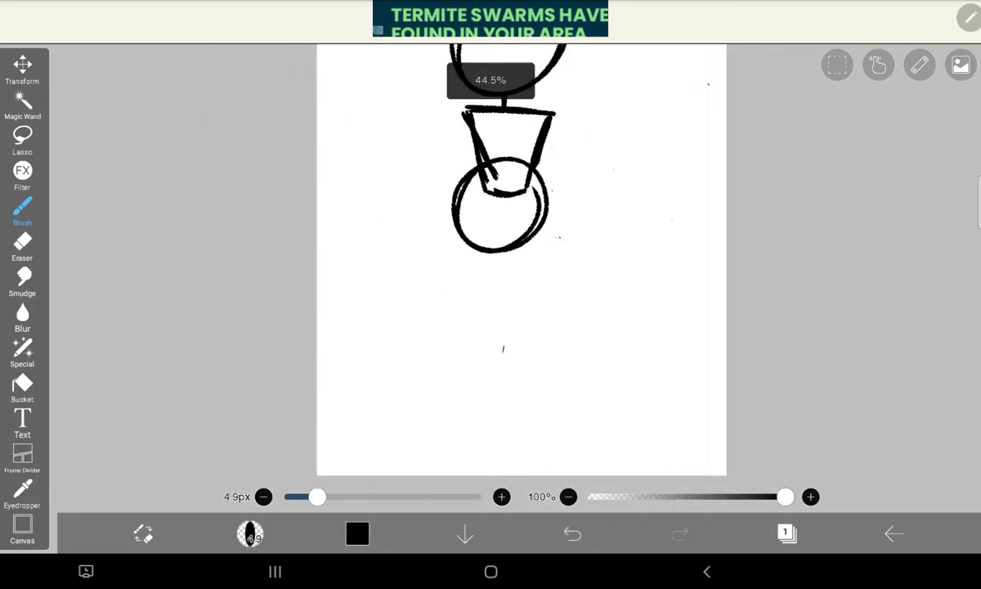
{"action": "scroll", "coordinate": [491, 278], "scroll_direction": "up", "scroll_amount": 3}
- Draw an elongated oval right thigh overlapping the hip circle, reinforcing its edges
{"action": "mouse_move", "coordinate": [516, 208]}
{"action": "left_mouse_down"}
{"action": "mouse_move", "coordinate": [581, 219]}
{"action": "mouse_move", "coordinate": [563, 331]}
{"action": "left_mouse_up"}
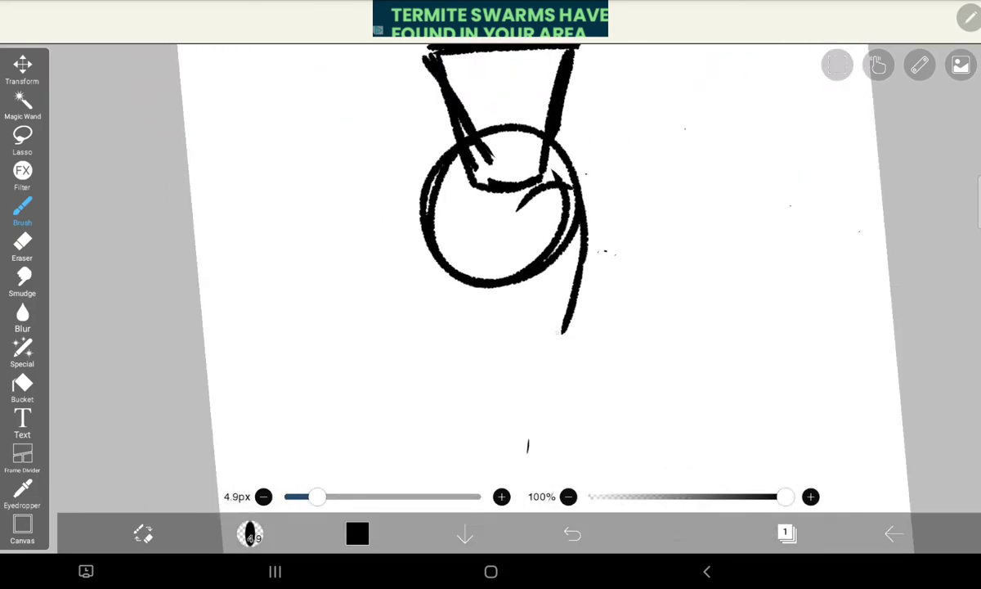
{"action": "mouse_move", "coordinate": [570, 188]}
{"action": "left_mouse_down"}
{"action": "mouse_move", "coordinate": [508, 327]}
{"action": "mouse_move", "coordinate": [542, 397]}
{"action": "mouse_move", "coordinate": [582, 328]}
{"action": "mouse_move", "coordinate": [585, 266]}
{"action": "left_mouse_up"}
{"action": "scroll", "coordinate": [490, 278], "scroll_direction": "down", "scroll_amount": 3}
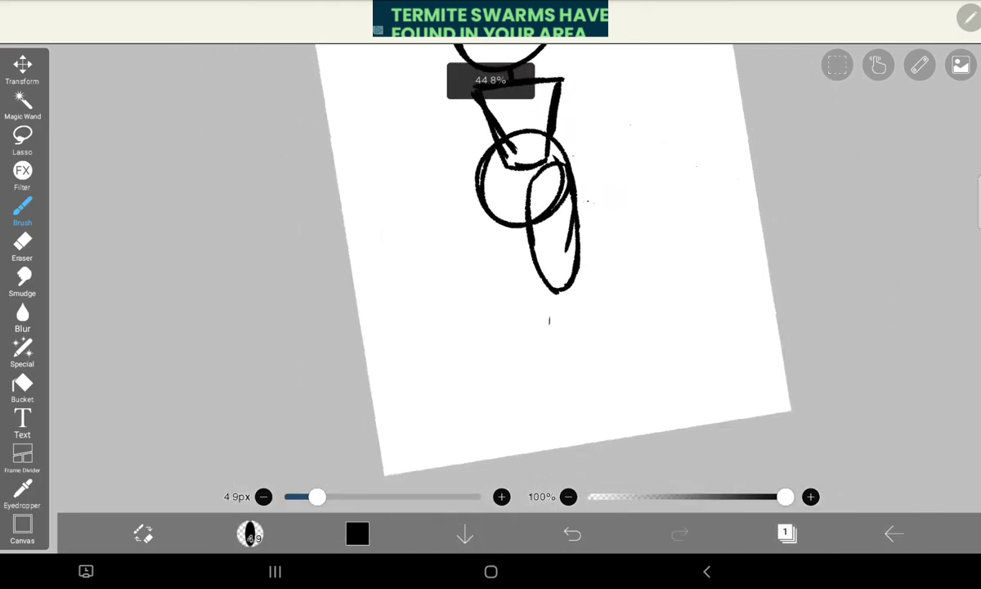
{"action": "scroll", "coordinate": [491, 279], "scroll_direction": "up", "scroll_amount": 2}
{"action": "scroll", "coordinate": [491, 278], "scroll_direction": "up", "scroll_amount": 2}
{"action": "mouse_move", "coordinate": [562, 168]}
{"action": "left_mouse_down"}
{"action": "mouse_move", "coordinate": [600, 327]}
{"action": "mouse_move", "coordinate": [579, 394]}
{"action": "left_mouse_up"}
{"action": "scroll", "coordinate": [490, 278], "scroll_direction": "down", "scroll_amount": 3}
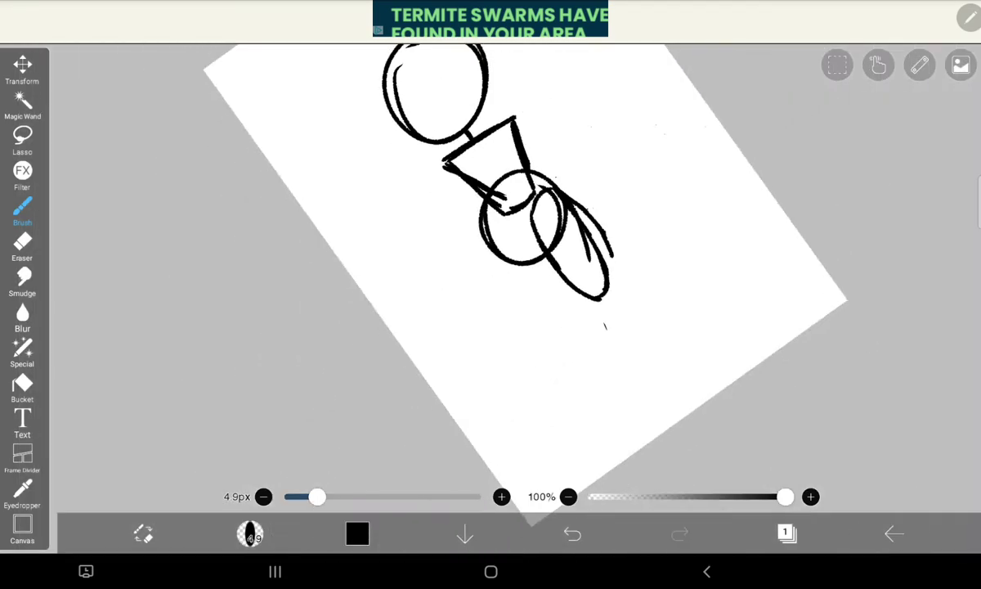
{"action": "scroll", "coordinate": [491, 278], "scroll_direction": "up", "scroll_amount": 4}
{"action": "mouse_move", "coordinate": [505, 213]}
{"action": "left_mouse_down"}
{"action": "mouse_move", "coordinate": [507, 310]}
{"action": "mouse_move", "coordinate": [469, 365]}
{"action": "left_mouse_up"}
{"action": "scroll", "coordinate": [490, 278], "scroll_direction": "down", "scroll_amount": 3}
{"action": "scroll", "coordinate": [490, 278], "scroll_direction": "up", "scroll_amount": 3}
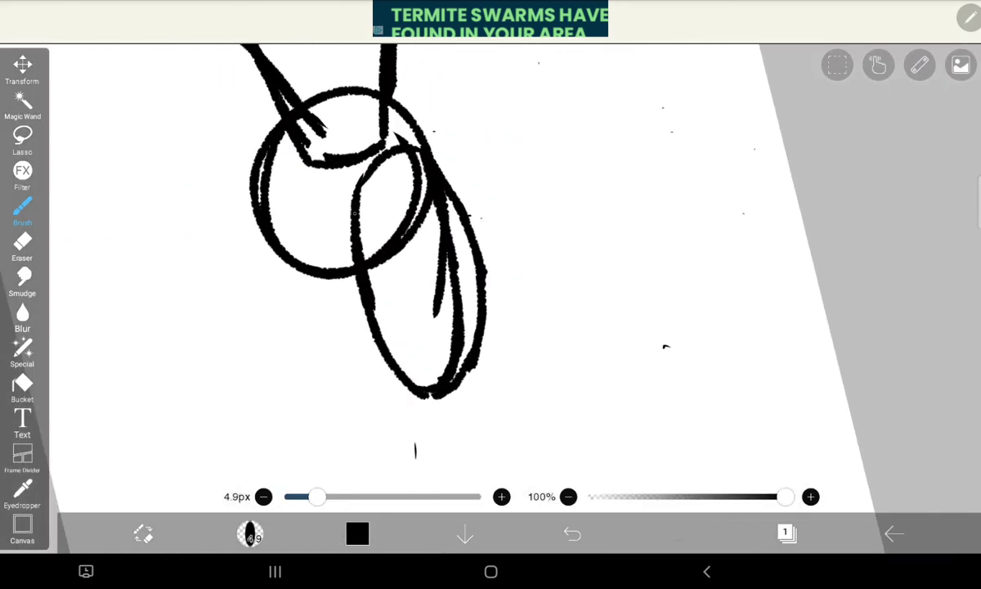
{"action": "left_click_drag", "start_coordinate": [360, 167], "coordinate": [417, 146]}
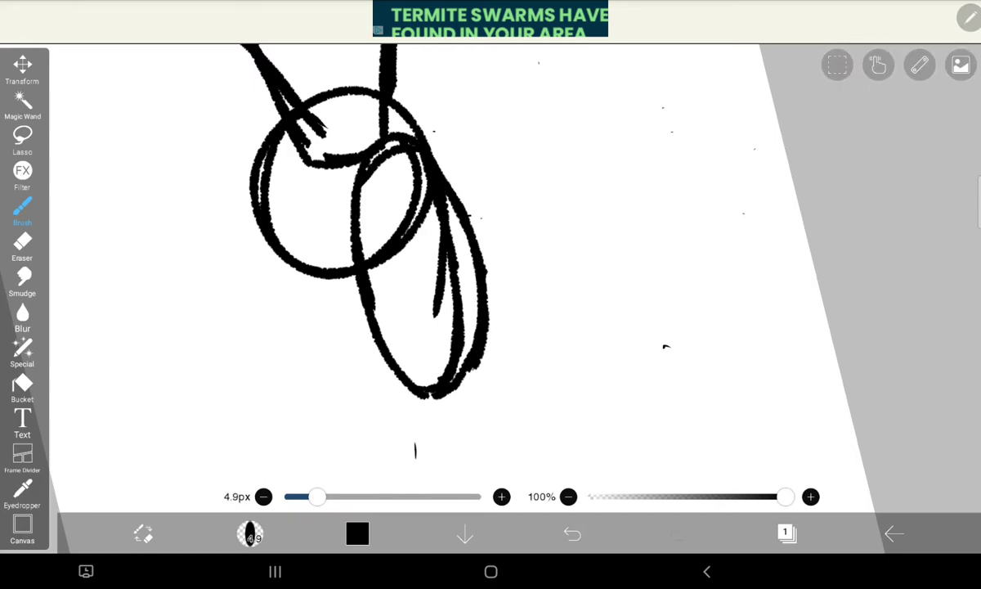
- Try left leg curves, then undo five stray strokes around the hip circle
{"action": "left_click_drag", "start_coordinate": [399, 382], "coordinate": [359, 286]}
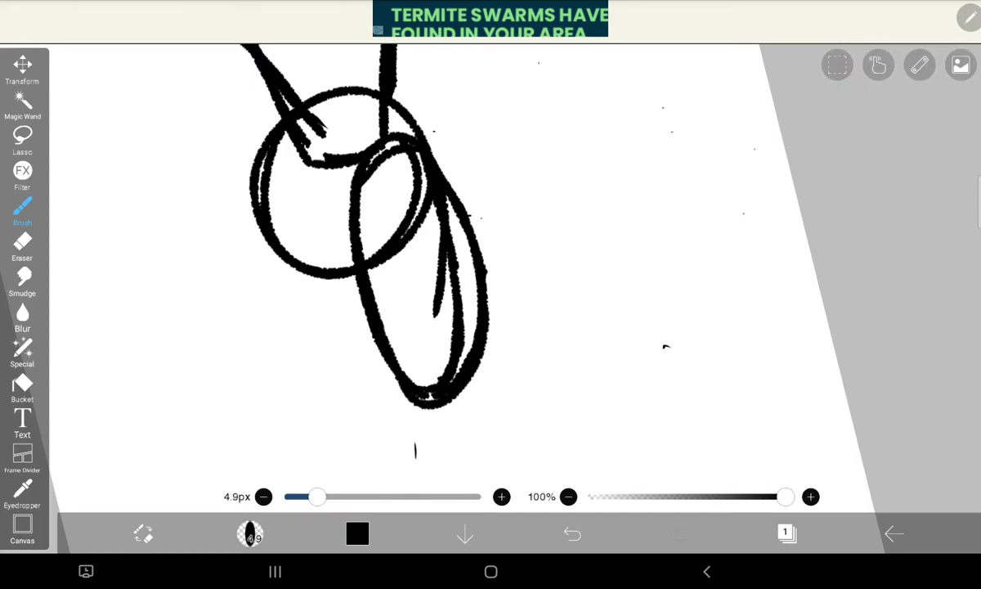
{"action": "scroll", "coordinate": [491, 278], "scroll_direction": "down", "scroll_amount": 3}
{"action": "scroll", "coordinate": [490, 278], "scroll_direction": "up", "scroll_amount": 3}
{"action": "mouse_move", "coordinate": [384, 188]}
{"action": "left_mouse_down"}
{"action": "mouse_move", "coordinate": [409, 164]}
{"action": "mouse_move", "coordinate": [454, 233]}
{"action": "mouse_move", "coordinate": [519, 299]}
{"action": "left_mouse_up"}
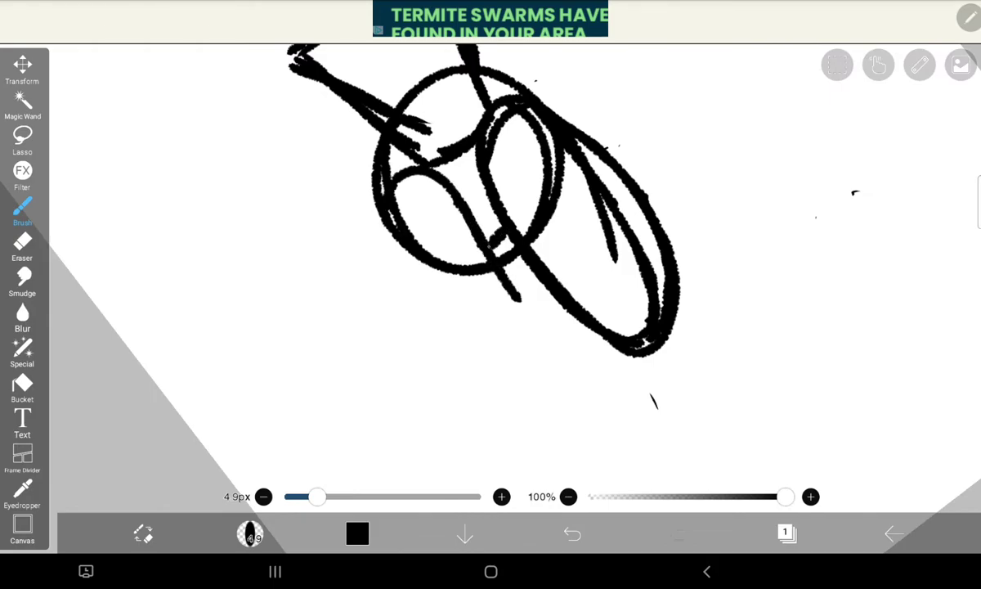
{"action": "left_click", "coordinate": [573, 534]}
{"action": "scroll", "coordinate": [490, 278], "scroll_direction": "down", "scroll_amount": 3}
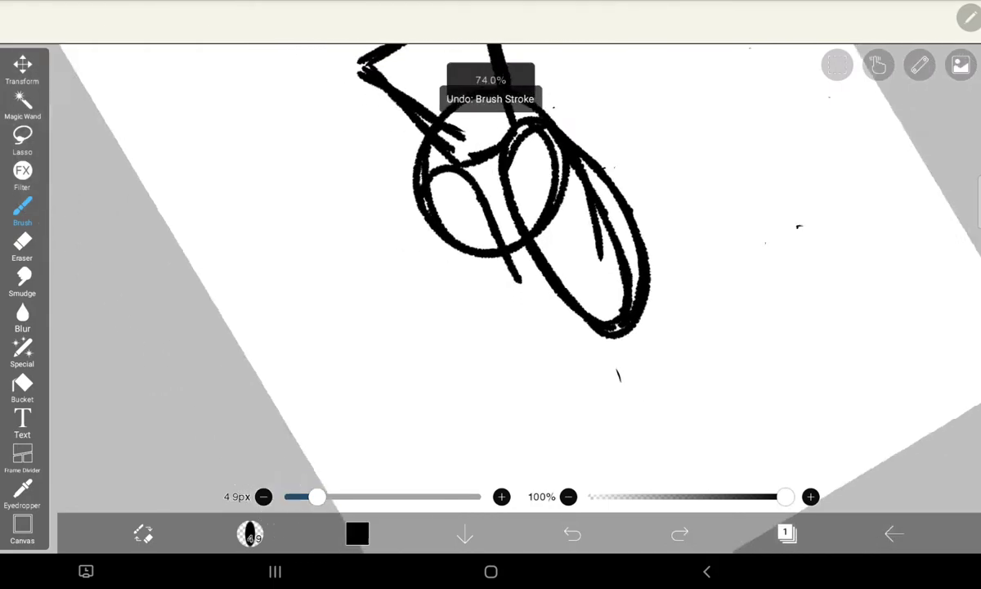
{"action": "mouse_move", "coordinate": [470, 163]}
{"action": "left_mouse_down"}
{"action": "mouse_move", "coordinate": [443, 204]}
{"action": "mouse_move", "coordinate": [438, 253]}
{"action": "mouse_move", "coordinate": [449, 298]}
{"action": "mouse_move", "coordinate": [489, 342]}
{"action": "left_mouse_up"}
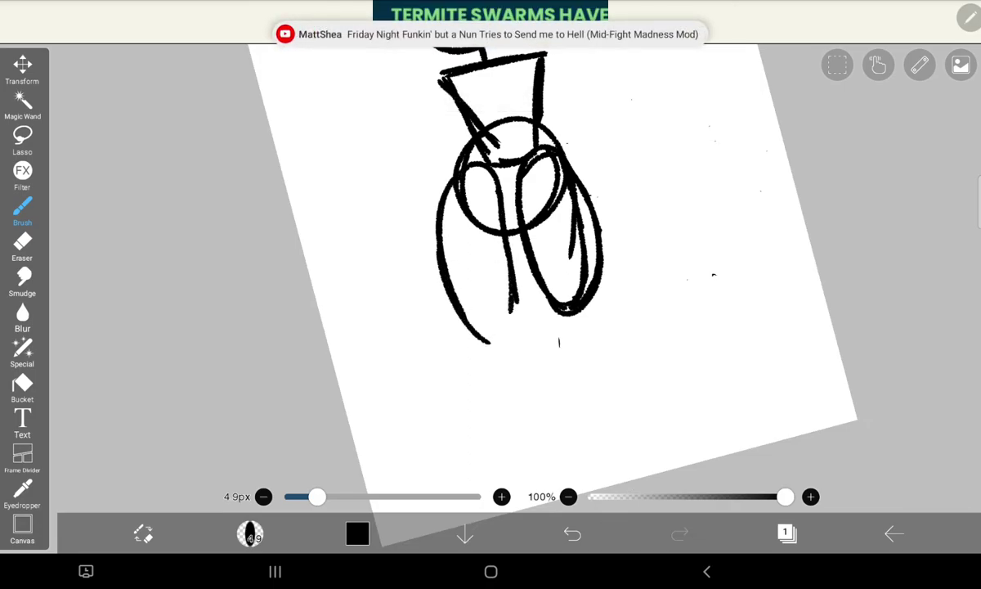
{"action": "scroll", "coordinate": [491, 278], "scroll_direction": "down", "scroll_amount": 3}
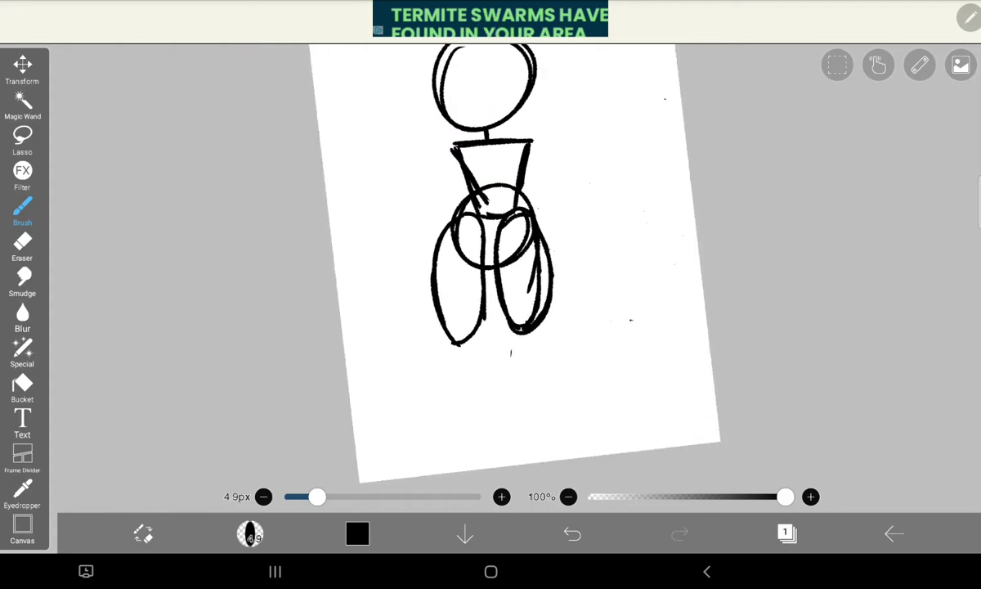
{"action": "left_click", "coordinate": [573, 534]}
{"action": "left_click", "coordinate": [573, 534]}
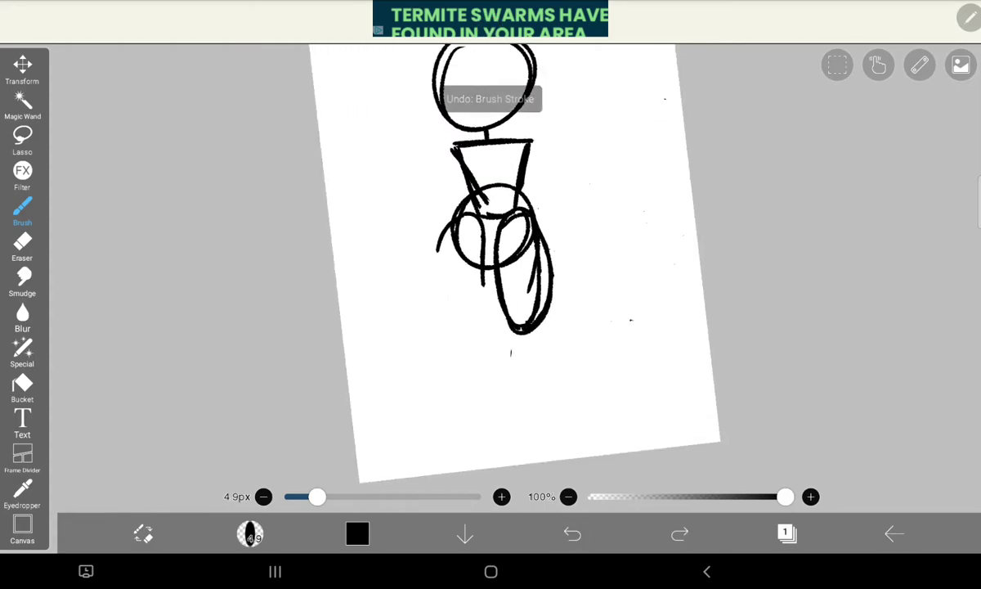
{"action": "left_click", "coordinate": [573, 533]}
{"action": "left_click", "coordinate": [573, 533]}
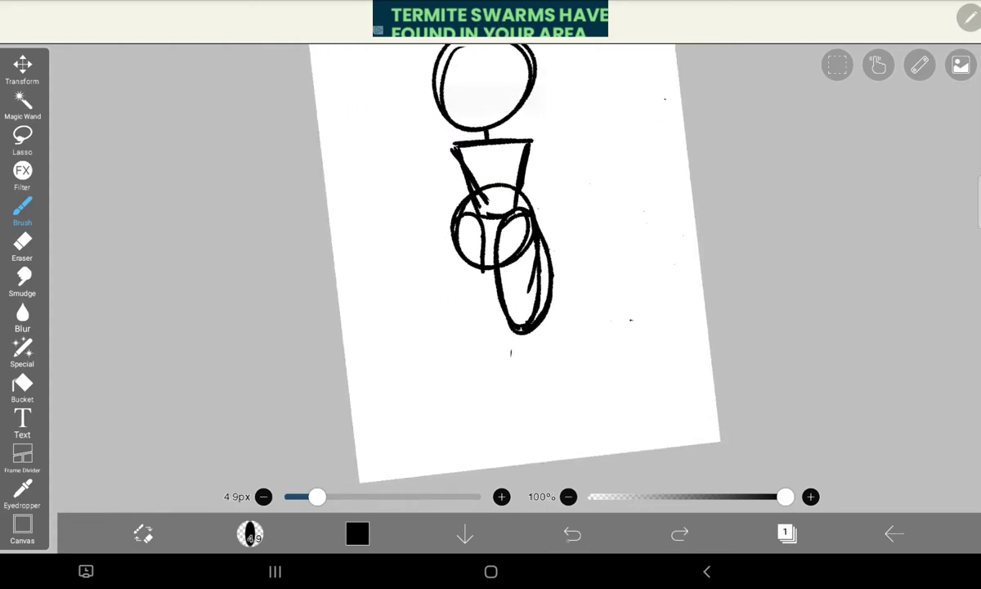
{"action": "left_click", "coordinate": [573, 533]}
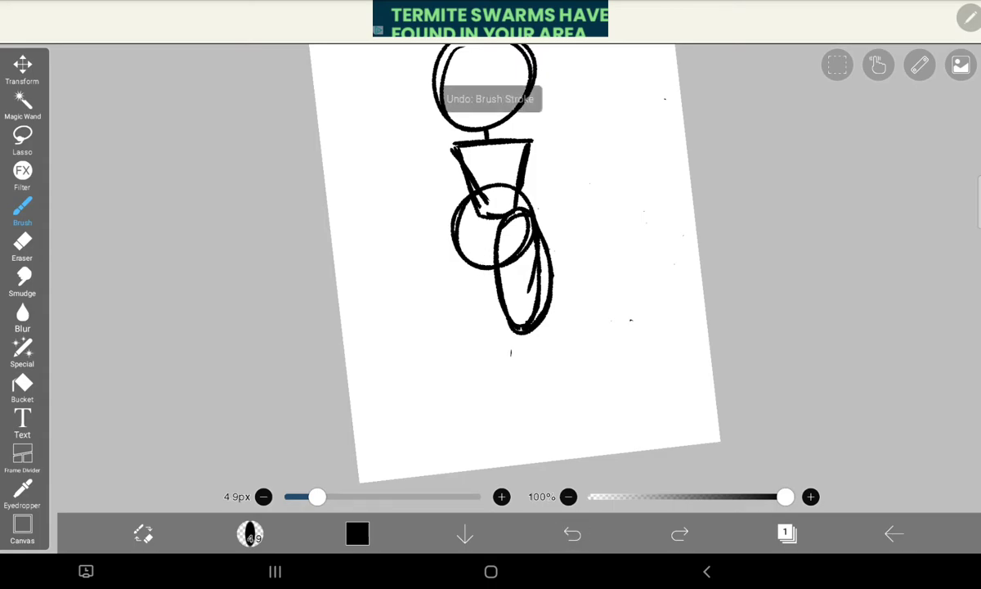
{"action": "scroll", "coordinate": [490, 278], "scroll_direction": "up", "scroll_amount": 3}
- Draw a long left thigh oval under the hip circle and re-outline the right thigh
{"action": "mouse_move", "coordinate": [434, 376]}
{"action": "left_mouse_down"}
{"action": "mouse_move", "coordinate": [479, 159]}
{"action": "mouse_move", "coordinate": [492, 244]}
{"action": "left_mouse_up"}
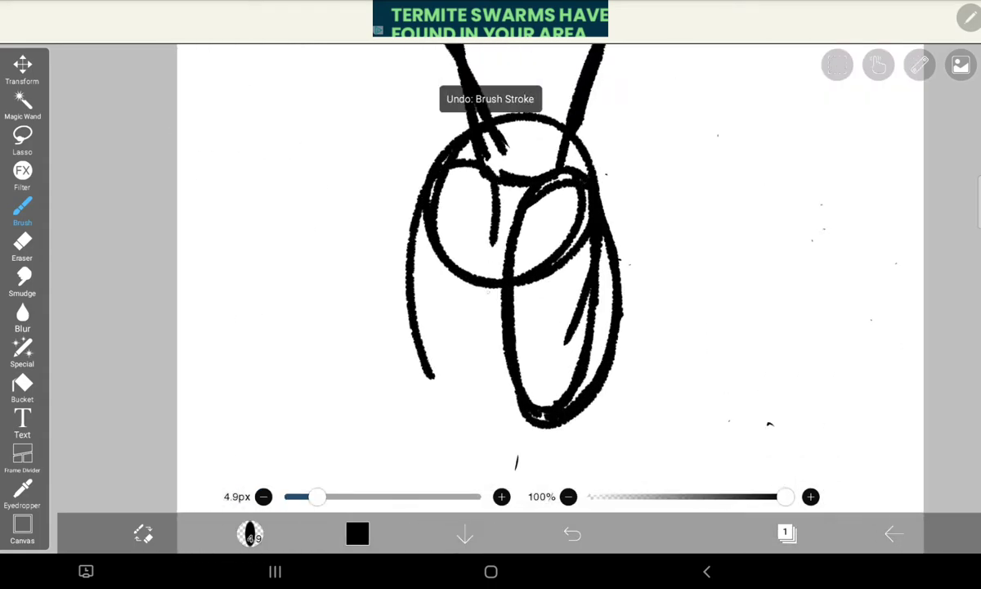
{"action": "left_click_drag", "start_coordinate": [499, 184], "coordinate": [478, 380]}
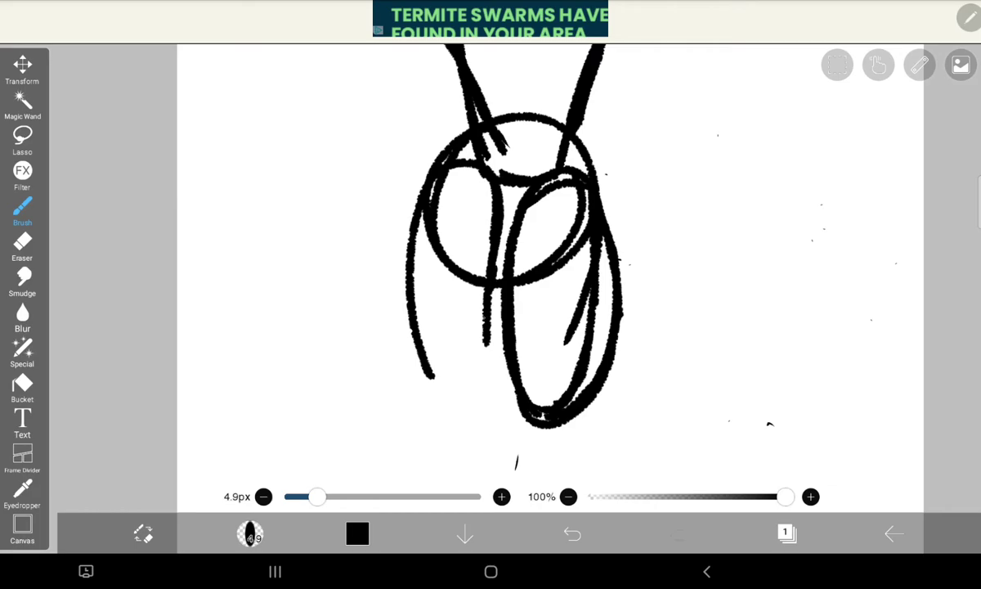
{"action": "mouse_move", "coordinate": [415, 241]}
{"action": "left_mouse_down"}
{"action": "mouse_move", "coordinate": [440, 421]}
{"action": "mouse_move", "coordinate": [489, 402]}
{"action": "left_mouse_up"}
{"action": "left_click_drag", "start_coordinate": [489, 310], "coordinate": [487, 388]}
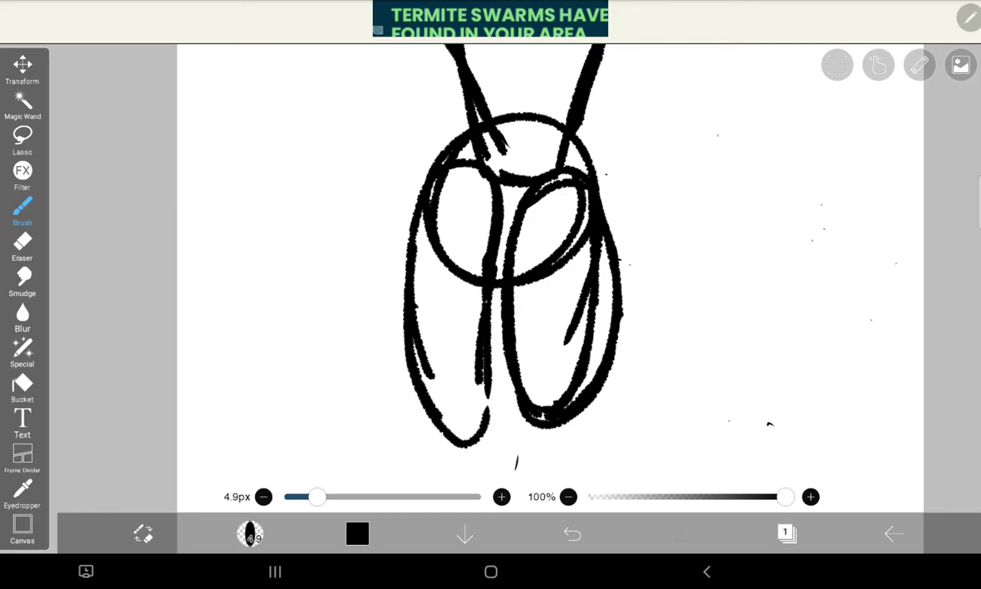
{"action": "scroll", "coordinate": [491, 278], "scroll_direction": "down", "scroll_amount": 5}
{"action": "scroll", "coordinate": [491, 278], "scroll_direction": "up", "scroll_amount": 5}
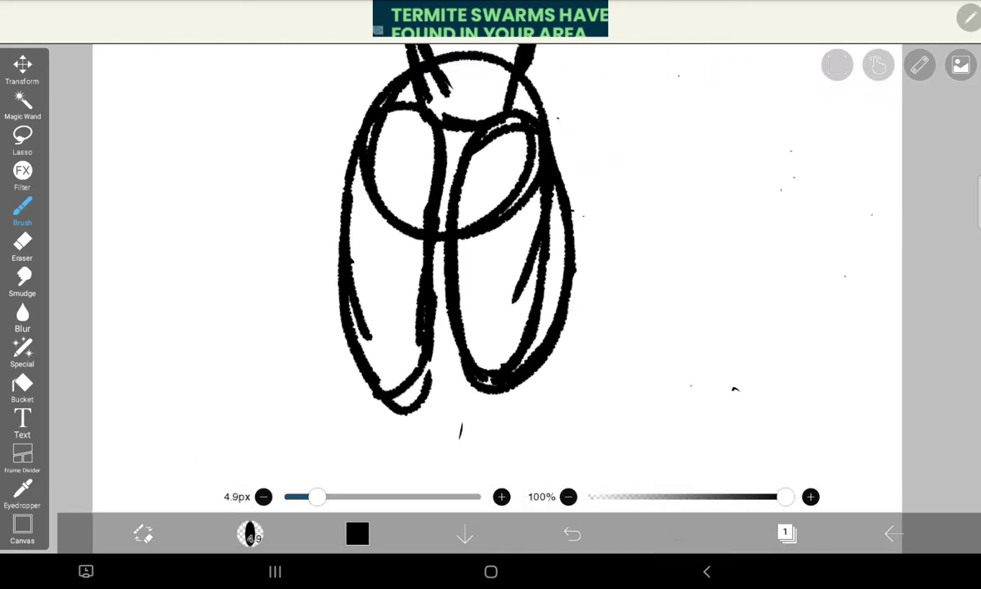
{"action": "mouse_move", "coordinate": [438, 140]}
{"action": "left_mouse_down"}
{"action": "mouse_move", "coordinate": [440, 317]}
{"action": "mouse_move", "coordinate": [495, 337]}
{"action": "mouse_move", "coordinate": [507, 288]}
{"action": "left_mouse_up"}
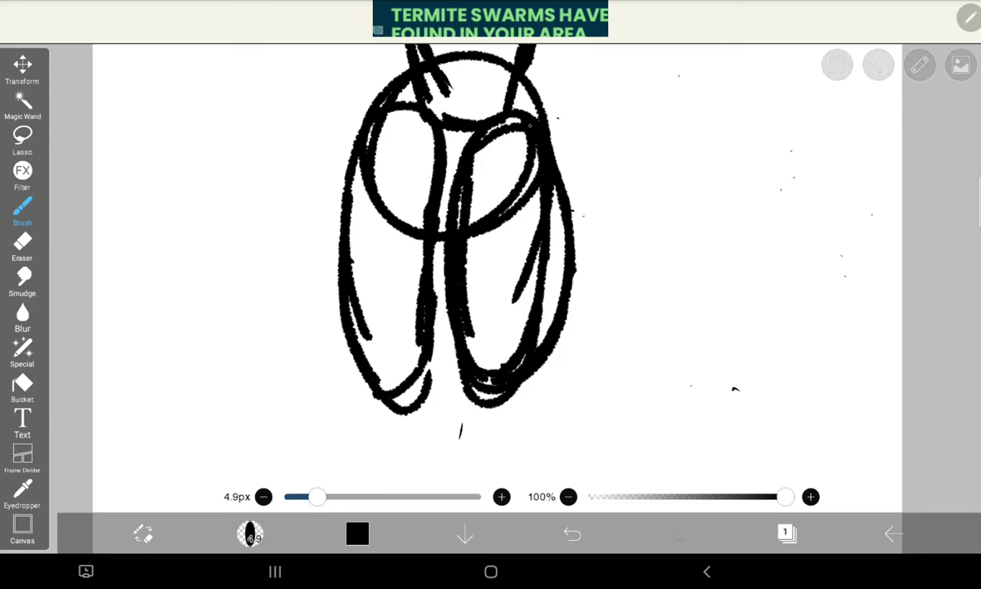
{"action": "left_click_drag", "start_coordinate": [528, 184], "coordinate": [487, 348]}
{"action": "scroll", "coordinate": [491, 278], "scroll_direction": "down", "scroll_amount": 5}
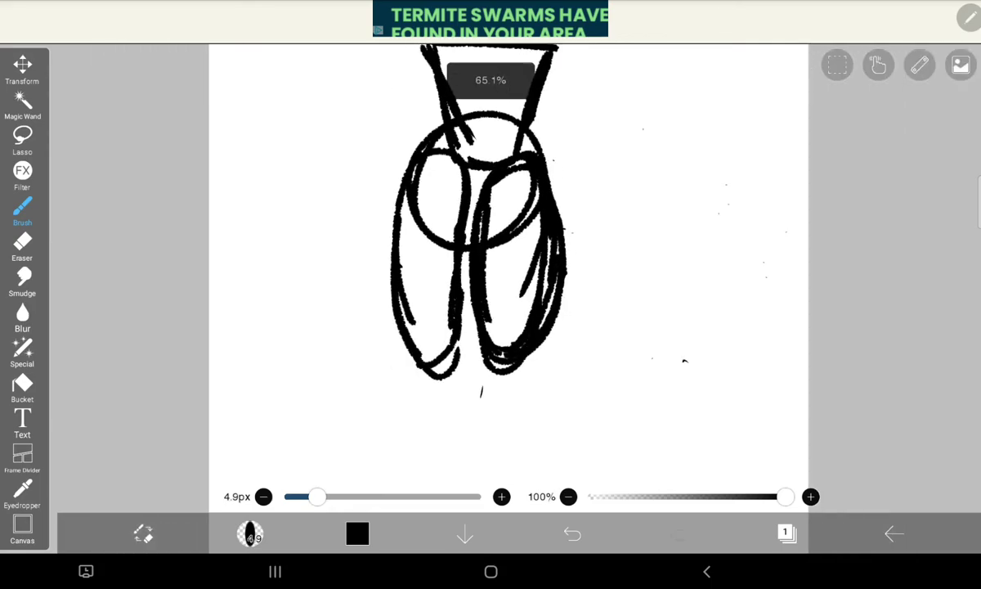
{"action": "scroll", "coordinate": [523, 205], "scroll_direction": "up", "scroll_amount": 3}
- Draw the first tapered lower leg below the thigh, undoing the paw circles
{"action": "scroll", "coordinate": [523, 205], "scroll_direction": "up", "scroll_amount": 3}
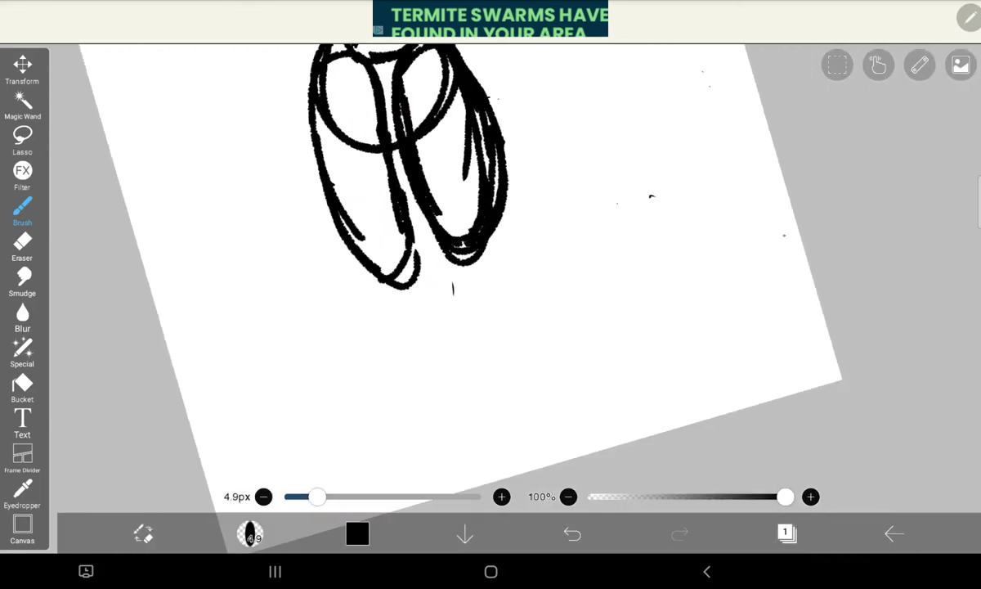
{"action": "left_click_drag", "start_coordinate": [419, 254], "coordinate": [466, 363]}
{"action": "mouse_move", "coordinate": [481, 196]}
{"action": "left_mouse_down"}
{"action": "mouse_move", "coordinate": [499, 319]}
{"action": "mouse_move", "coordinate": [552, 373]}
{"action": "left_mouse_up"}
{"action": "left_click_drag", "start_coordinate": [425, 324], "coordinate": [444, 388]}
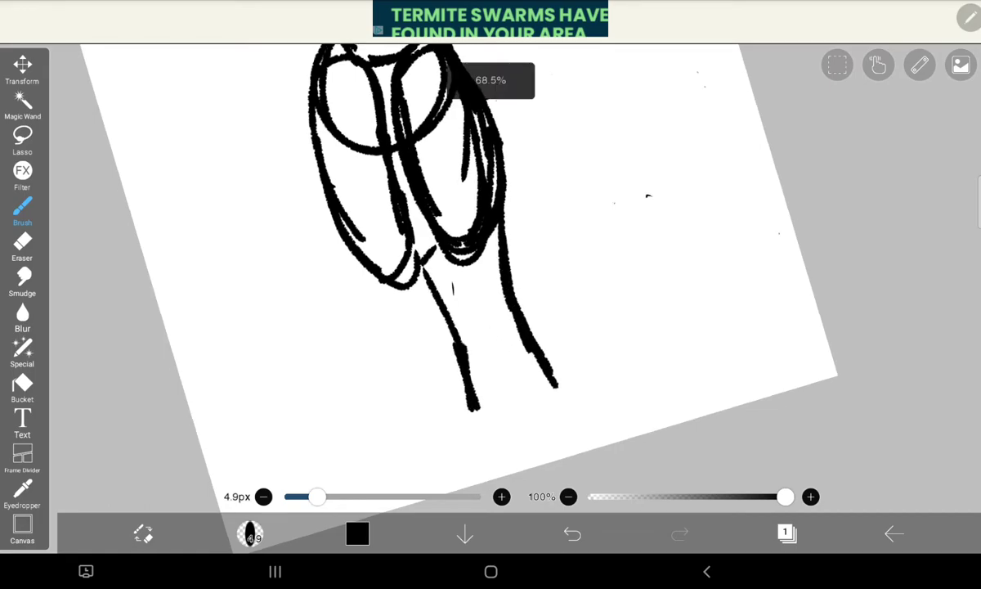
{"action": "scroll", "coordinate": [491, 278], "scroll_direction": "down", "scroll_amount": 3}
{"action": "scroll", "coordinate": [491, 279], "scroll_direction": "up", "scroll_amount": 5}
{"action": "left_click_drag", "start_coordinate": [489, 227], "coordinate": [493, 324]}
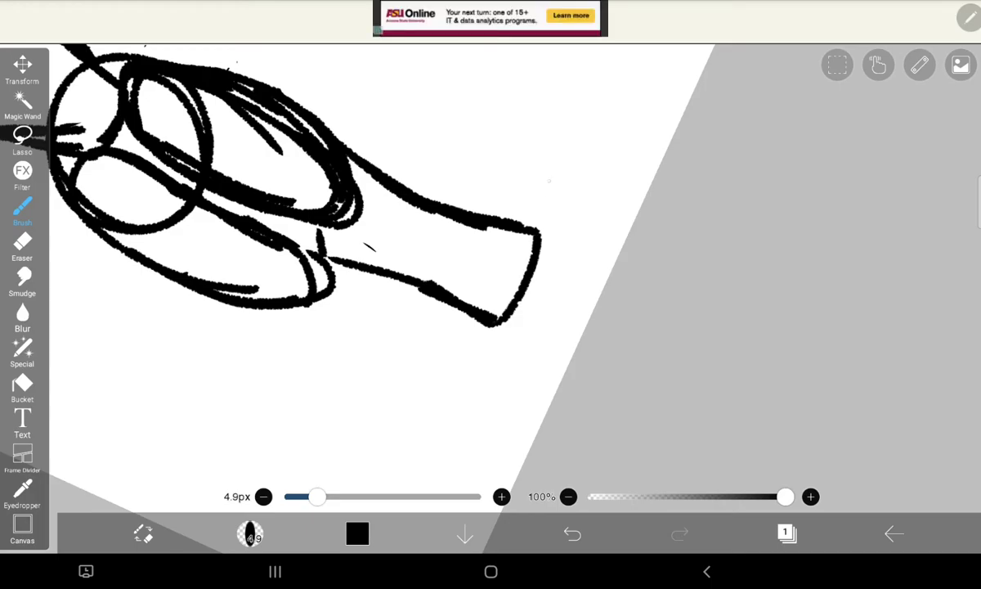
{"action": "mouse_move", "coordinate": [523, 207]}
{"action": "left_mouse_down"}
{"action": "mouse_move", "coordinate": [511, 270]}
{"action": "mouse_move", "coordinate": [527, 252]}
{"action": "left_mouse_up"}
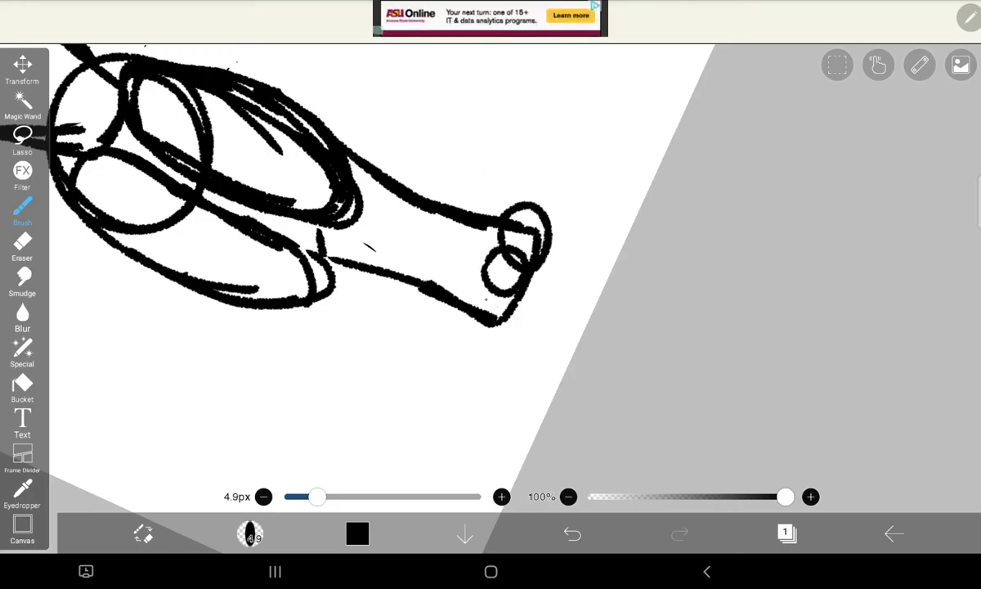
{"action": "left_click", "coordinate": [478, 218]}
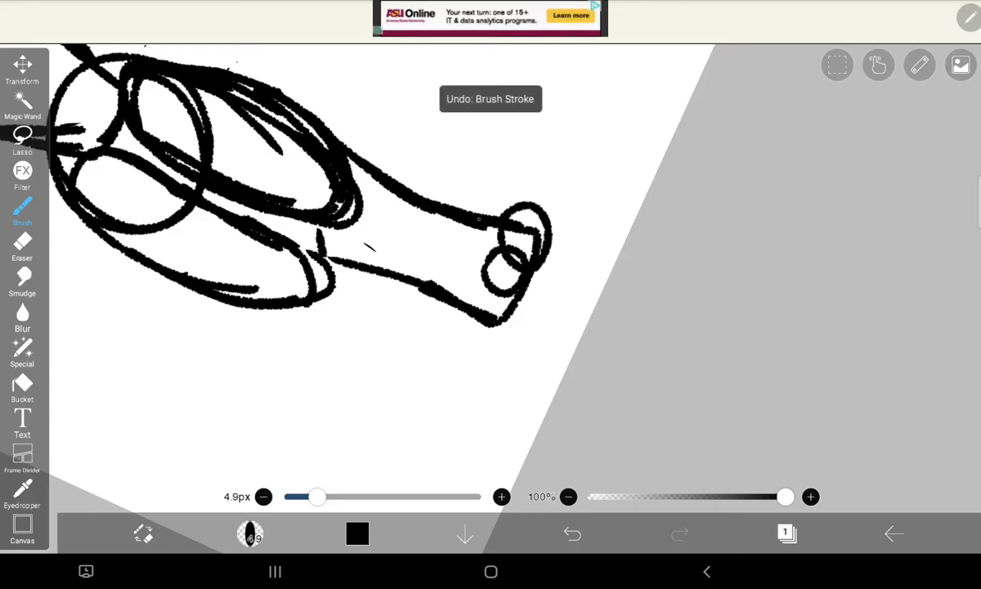
{"action": "scroll", "coordinate": [409, 245], "scroll_direction": "down", "scroll_amount": 3}
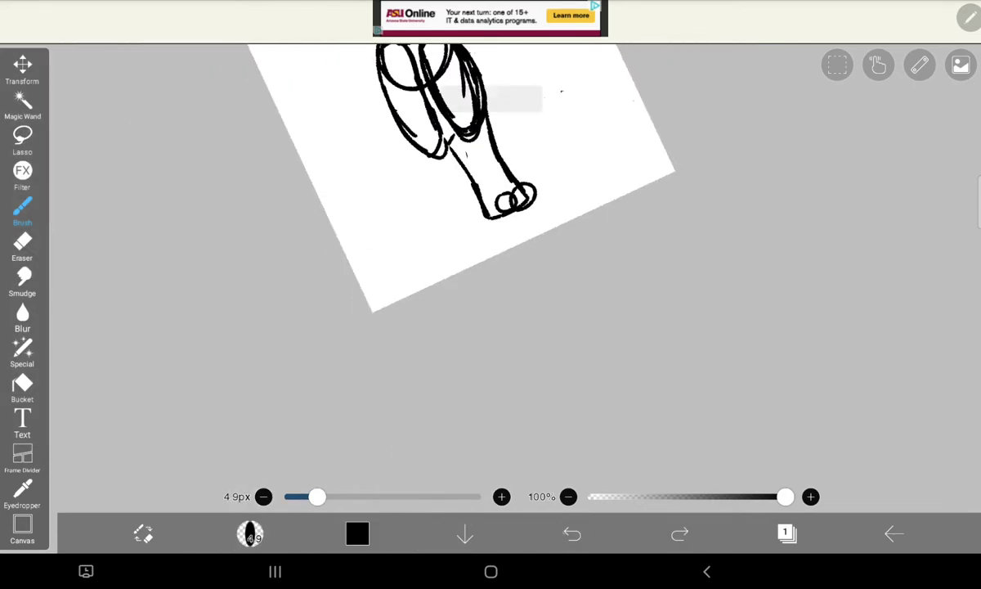
{"action": "key", "text": "ctrl+z"}
{"action": "key", "text": "ctrl+z"}
{"action": "scroll", "coordinate": [532, 204], "scroll_direction": "up", "scroll_amount": 3}
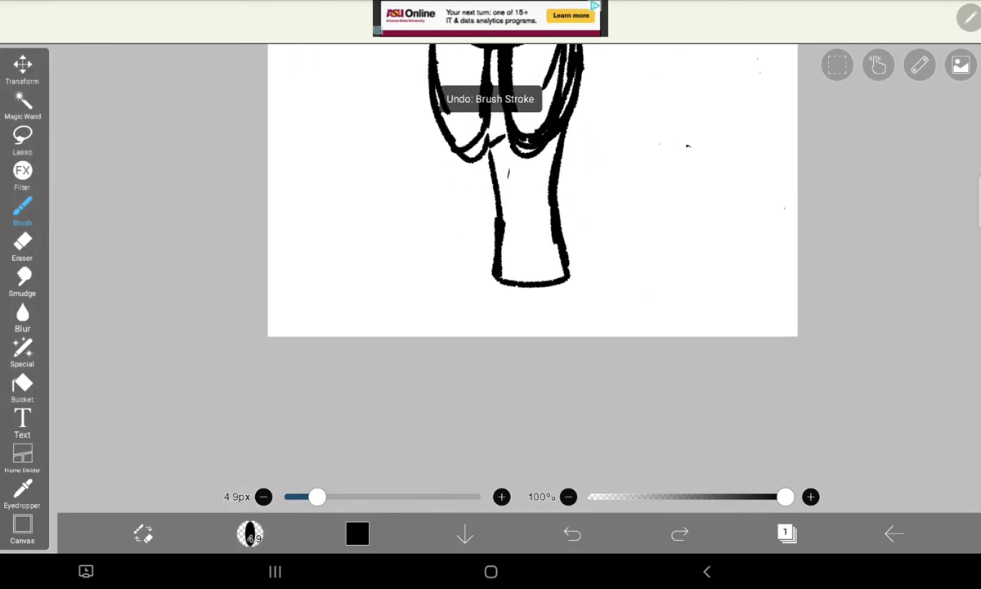
{"action": "scroll", "coordinate": [531, 245], "scroll_direction": "up", "scroll_amount": 5}
{"action": "scroll", "coordinate": [531, 245], "scroll_direction": "down", "scroll_amount": 2}
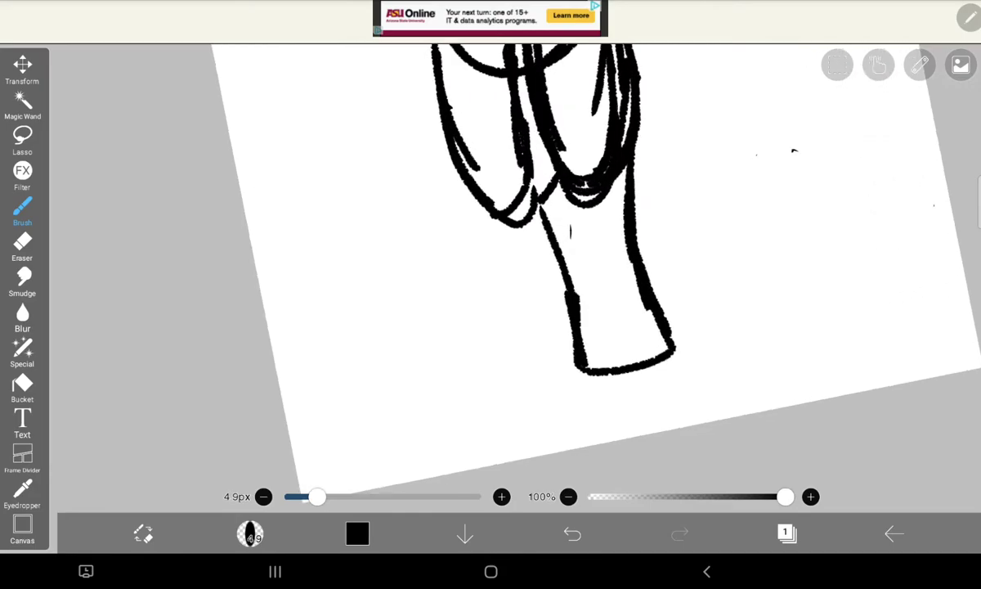
- Draw the outer and right lines of the other lower leg
{"action": "mouse_move", "coordinate": [436, 156]}
{"action": "left_mouse_down"}
{"action": "mouse_move", "coordinate": [465, 233]}
{"action": "mouse_move", "coordinate": [471, 365]}
{"action": "left_mouse_up"}
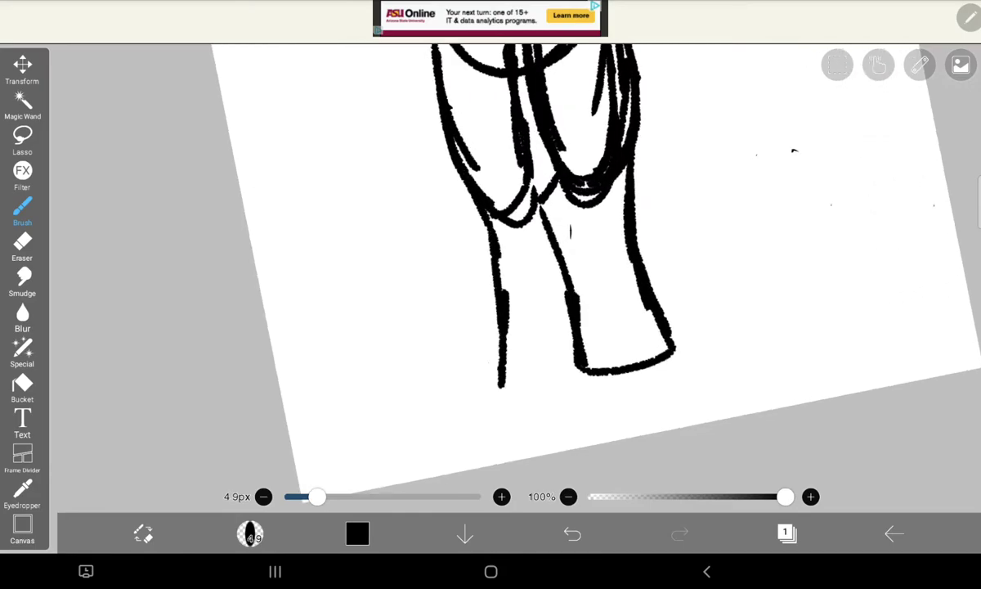
{"action": "scroll", "coordinate": [532, 245], "scroll_direction": "down", "scroll_amount": 3}
{"action": "scroll", "coordinate": [532, 245], "scroll_direction": "up", "scroll_amount": 3}
{"action": "scroll", "coordinate": [531, 246], "scroll_direction": "up", "scroll_amount": 3}
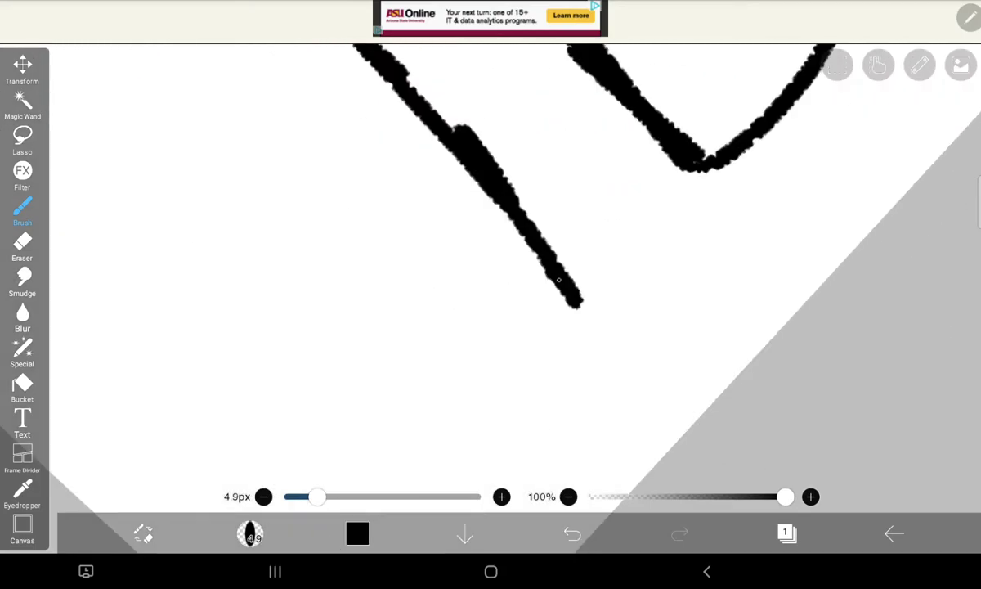
{"action": "left_click_drag", "start_coordinate": [559, 280], "coordinate": [544, 197]}
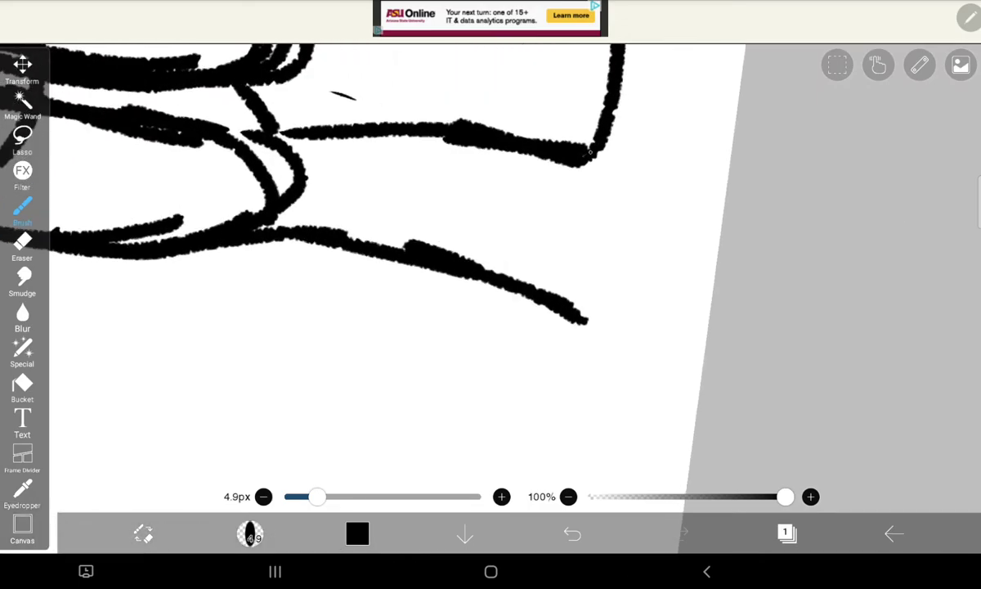
{"action": "left_click_drag", "start_coordinate": [591, 155], "coordinate": [586, 320]}
{"action": "scroll", "coordinate": [491, 245], "scroll_direction": "down", "scroll_amount": 3}
{"action": "scroll", "coordinate": [490, 245], "scroll_direction": "down", "scroll_amount": 2}
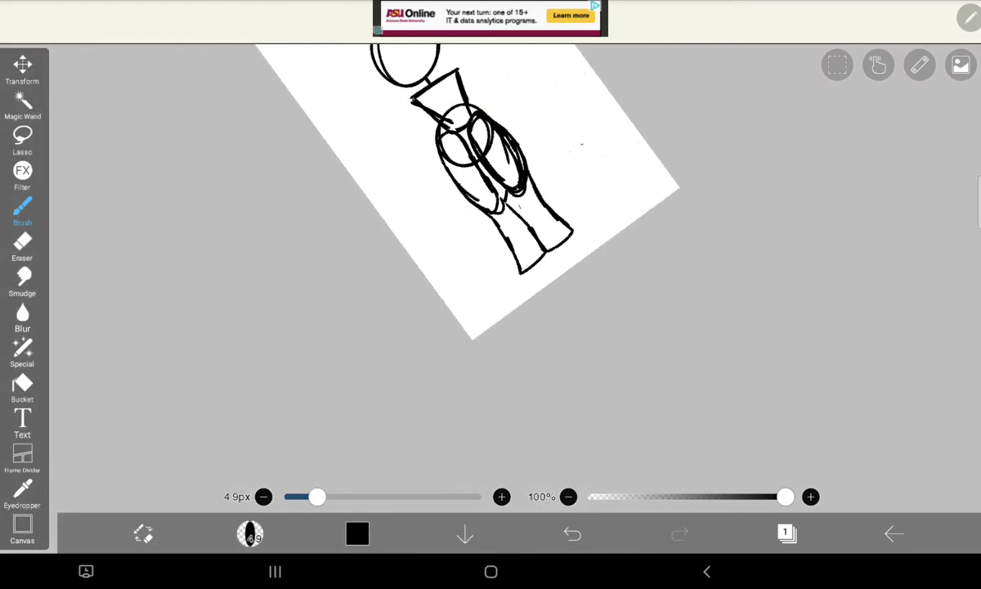
{"action": "scroll", "coordinate": [491, 286], "scroll_direction": "up", "scroll_amount": 5}
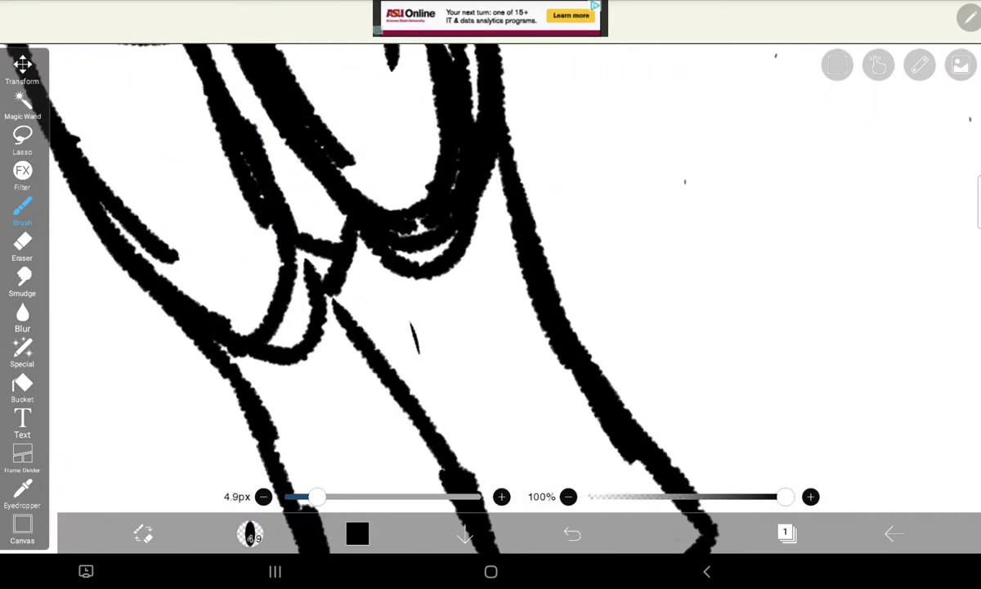
{"action": "scroll", "coordinate": [490, 246], "scroll_direction": "down", "scroll_amount": 3}
{"action": "scroll", "coordinate": [490, 245], "scroll_direction": "down", "scroll_amount": 2}
{"action": "scroll", "coordinate": [490, 245], "scroll_direction": "down", "scroll_amount": 2}
{"action": "scroll", "coordinate": [409, 213], "scroll_direction": "up", "scroll_amount": 1}
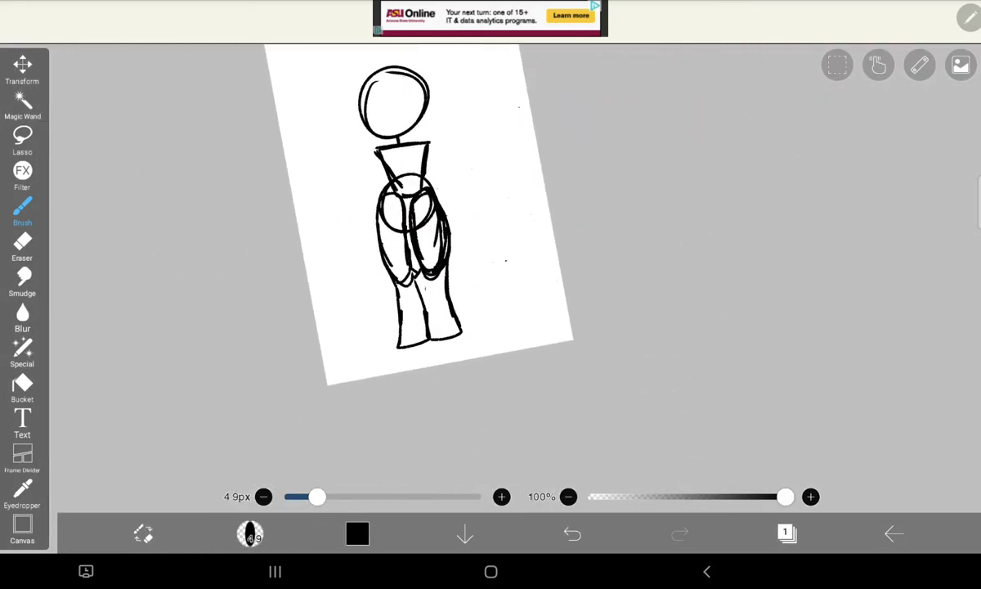
{"action": "scroll", "coordinate": [491, 245], "scroll_direction": "up", "scroll_amount": 1}
{"action": "scroll", "coordinate": [491, 245], "scroll_direction": "down", "scroll_amount": 1}
- Fade the sketch layer to 13% opacity and add a new layer above it
{"action": "left_click", "coordinate": [785, 533]}
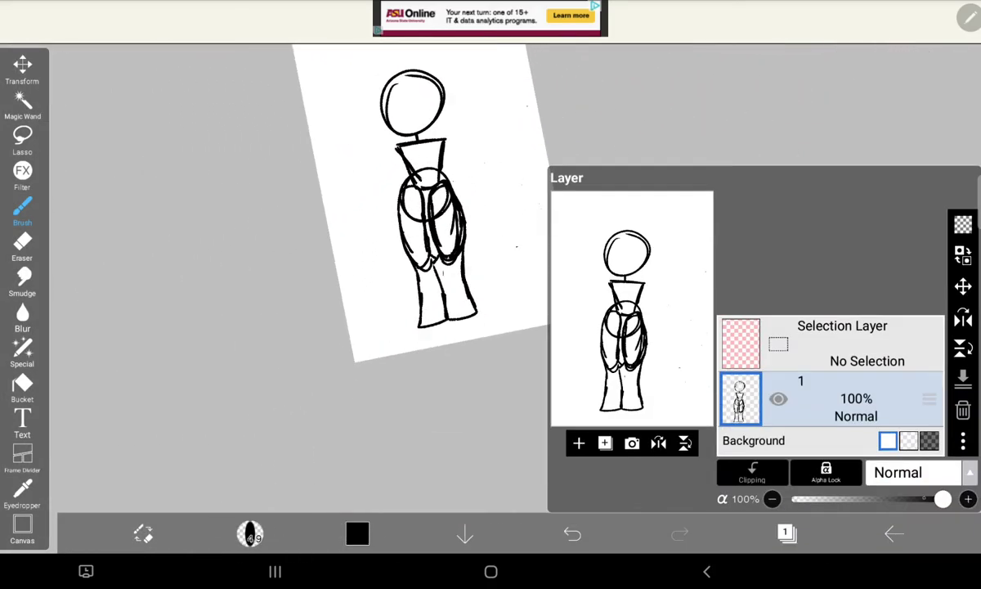
{"action": "left_click_drag", "start_coordinate": [943, 499], "coordinate": [814, 499]}
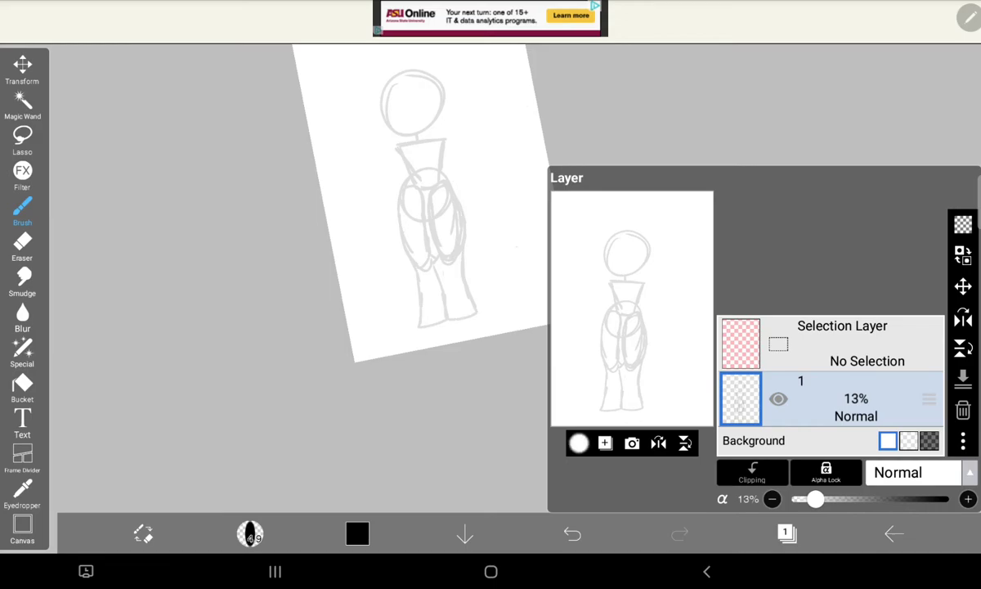
{"action": "left_click", "coordinate": [604, 442]}
{"action": "left_click", "coordinate": [785, 533]}
{"action": "scroll", "coordinate": [409, 246], "scroll_direction": "up", "scroll_amount": 2}
- Ink the neck's sides and the body's left edge down from the neck in black
{"action": "scroll", "coordinate": [409, 246], "scroll_direction": "up", "scroll_amount": 3}
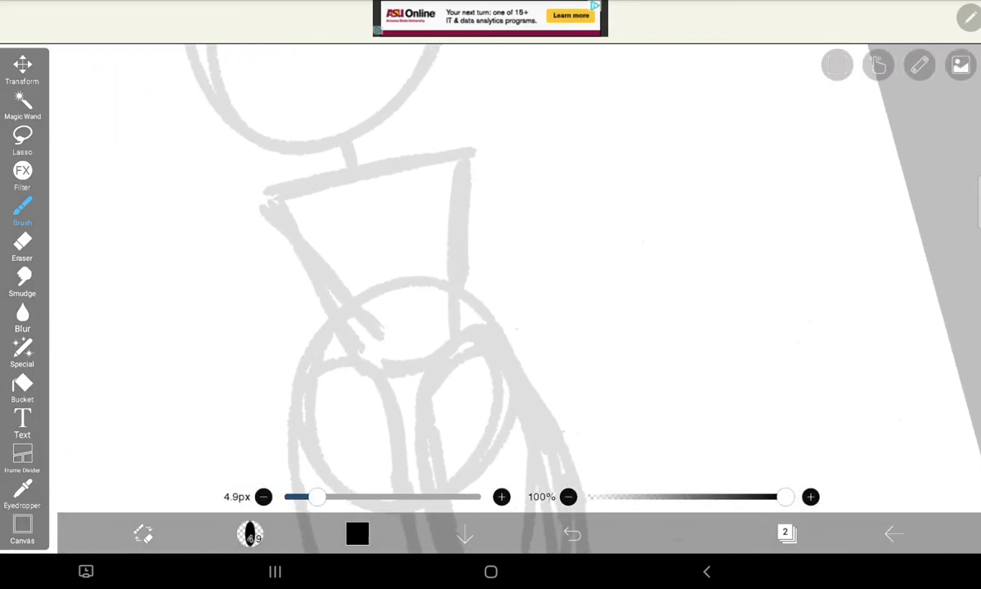
{"action": "left_click_drag", "start_coordinate": [361, 134], "coordinate": [376, 166]}
{"action": "left_click", "coordinate": [325, 151]}
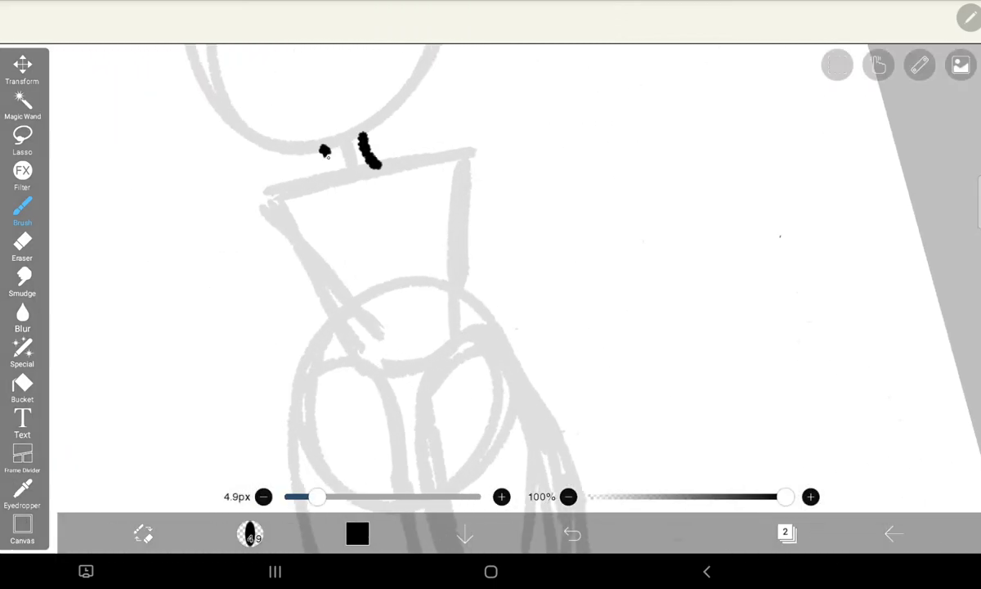
{"action": "scroll", "coordinate": [491, 286], "scroll_direction": "up", "scroll_amount": 1}
{"action": "left_click_drag", "start_coordinate": [374, 215], "coordinate": [335, 286]}
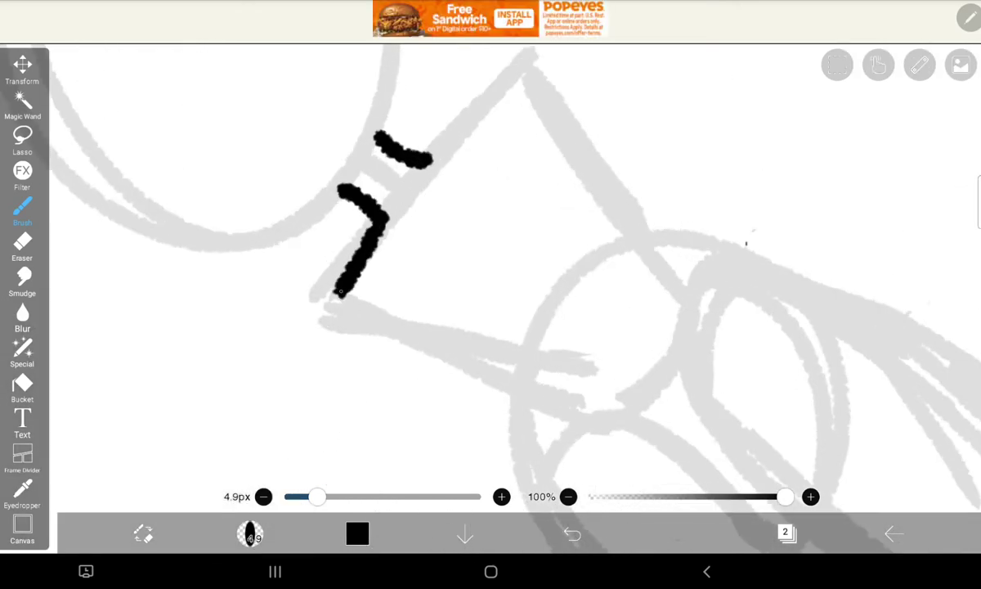
{"action": "scroll", "coordinate": [491, 286], "scroll_direction": "down", "scroll_amount": 1}
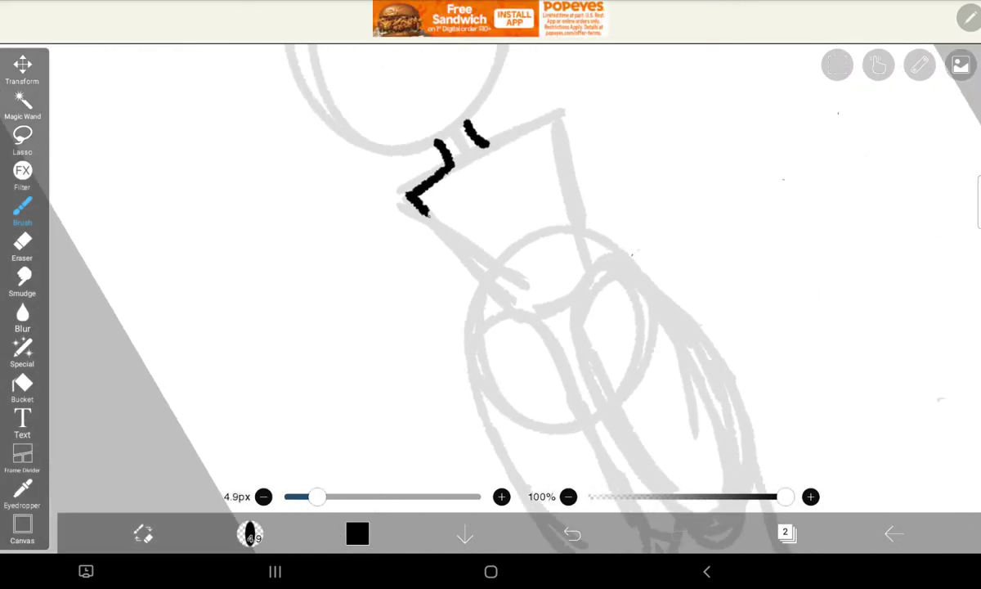
{"action": "mouse_move", "coordinate": [406, 201]}
{"action": "left_mouse_down"}
{"action": "mouse_move", "coordinate": [441, 260]}
{"action": "mouse_move", "coordinate": [446, 386]}
{"action": "left_mouse_up"}
{"action": "scroll", "coordinate": [490, 287], "scroll_direction": "down", "scroll_amount": 2}
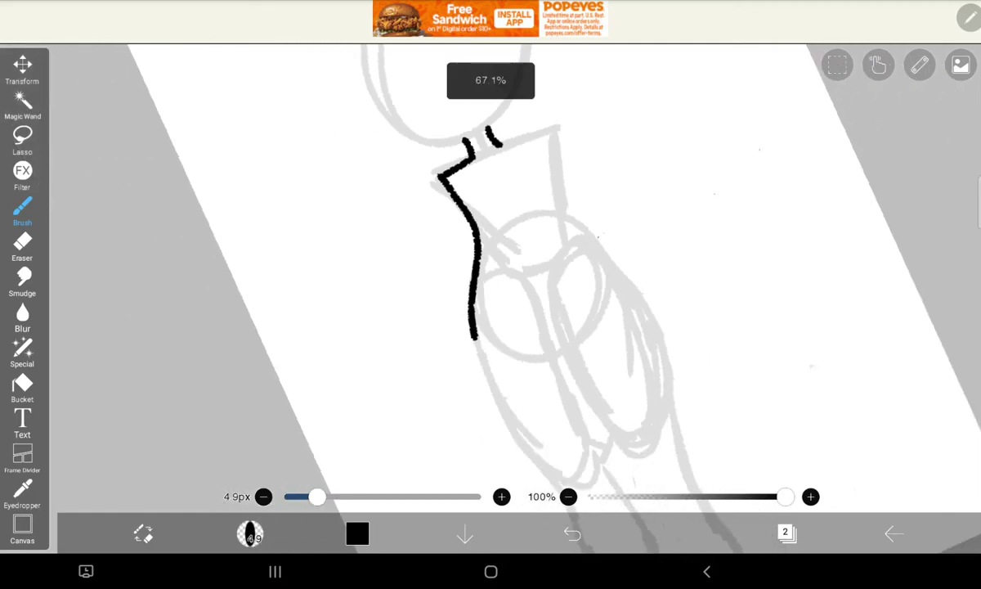
{"action": "scroll", "coordinate": [491, 286], "scroll_direction": "down", "scroll_amount": 1}
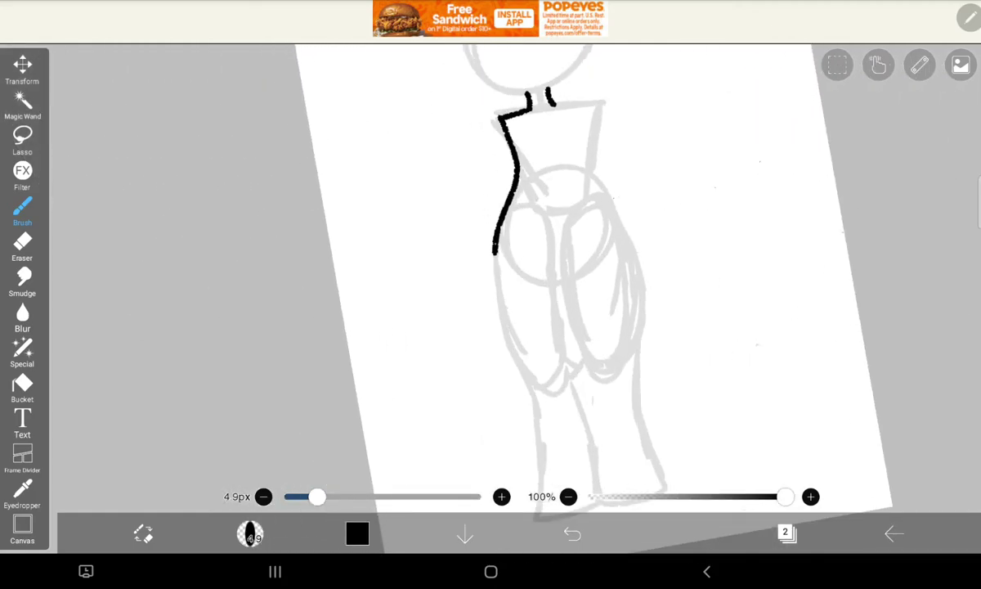
{"action": "scroll", "coordinate": [491, 286], "scroll_direction": "down", "scroll_amount": 2}
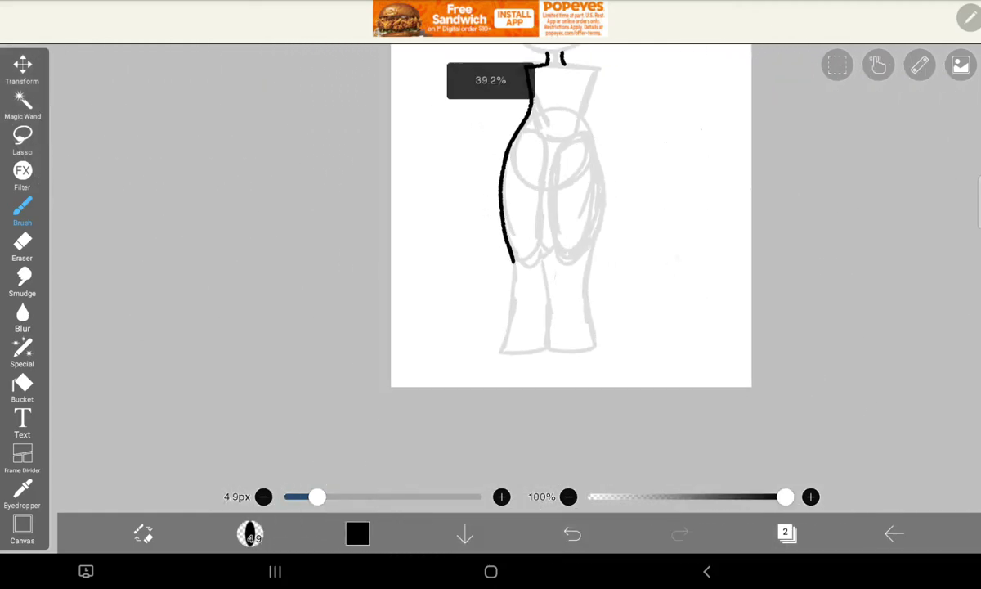
{"action": "scroll", "coordinate": [491, 286], "scroll_direction": "up", "scroll_amount": 3}
- Outline the first leg's outer edge, foot bottom and inner line, then start the second leg
{"action": "left_click_drag", "start_coordinate": [476, 219], "coordinate": [481, 273]}
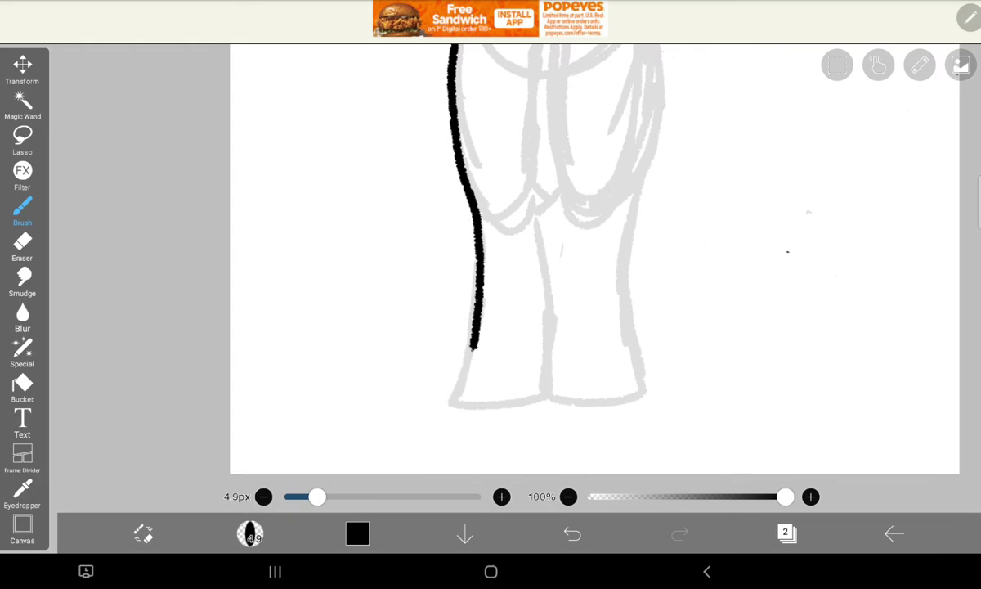
{"action": "left_click_drag", "start_coordinate": [455, 399], "coordinate": [514, 408]}
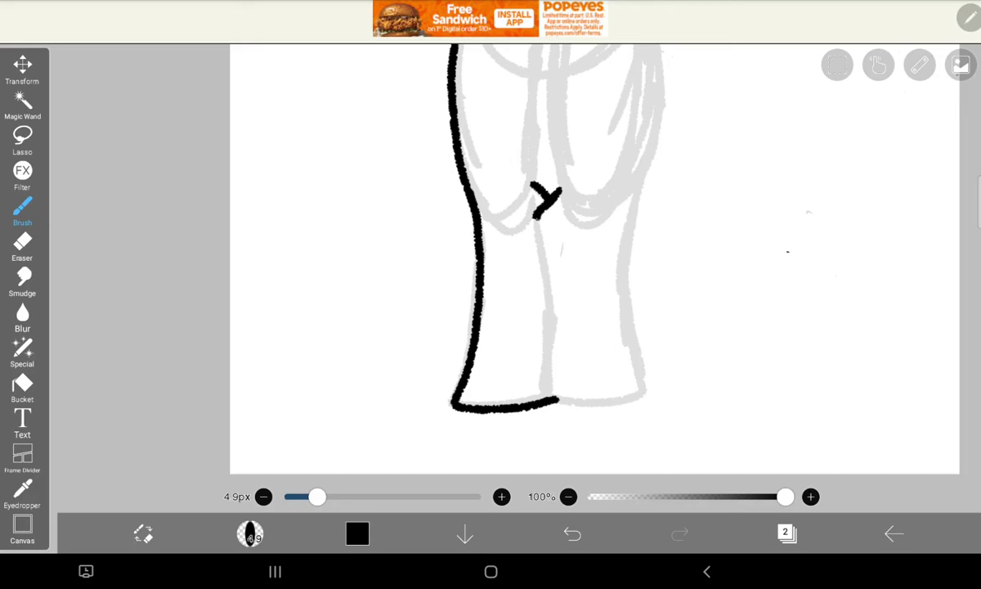
{"action": "left_click_drag", "start_coordinate": [535, 215], "coordinate": [555, 378]}
{"action": "mouse_move", "coordinate": [572, 245]}
{"action": "left_mouse_down"}
{"action": "mouse_move", "coordinate": [523, 311]}
{"action": "mouse_move", "coordinate": [458, 343]}
{"action": "left_mouse_up"}
{"action": "mouse_move", "coordinate": [546, 320]}
{"action": "left_mouse_down"}
{"action": "mouse_move", "coordinate": [577, 274]}
{"action": "mouse_move", "coordinate": [591, 186]}
{"action": "left_mouse_up"}
{"action": "left_click_drag", "start_coordinate": [572, 246], "coordinate": [491, 204]}
{"action": "scroll", "coordinate": [425, 205], "scroll_direction": "up", "scroll_amount": 3}
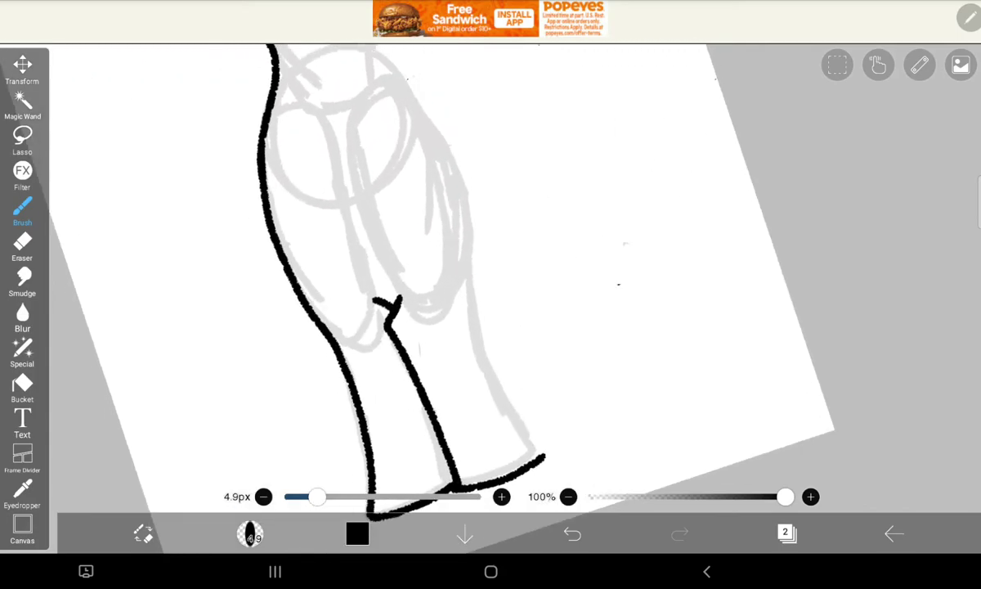
{"action": "scroll", "coordinate": [426, 205], "scroll_direction": "up", "scroll_amount": 5}
- Draw the second leg's inner line and inner-thigh curve, undoing a misplaced stroke
{"action": "mouse_move", "coordinate": [277, 131]}
{"action": "left_mouse_down"}
{"action": "mouse_move", "coordinate": [307, 209]}
{"action": "mouse_move", "coordinate": [341, 366]}
{"action": "left_mouse_up"}
{"action": "left_click", "coordinate": [572, 533]}
{"action": "left_click_drag", "start_coordinate": [292, 195], "coordinate": [320, 141]}
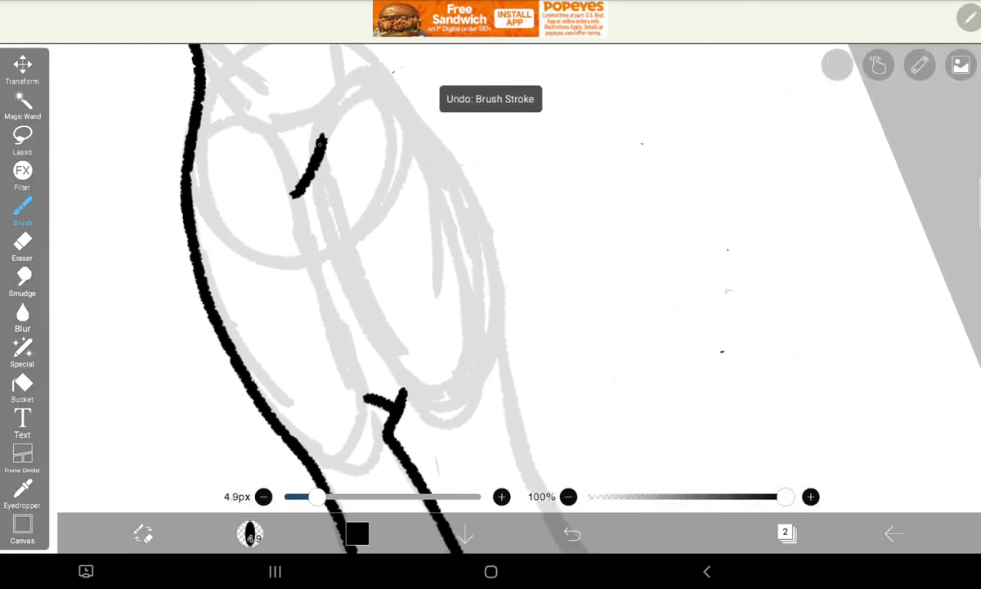
{"action": "left_click_drag", "start_coordinate": [293, 192], "coordinate": [352, 377]}
{"action": "scroll", "coordinate": [490, 278], "scroll_direction": "down", "scroll_amount": 3}
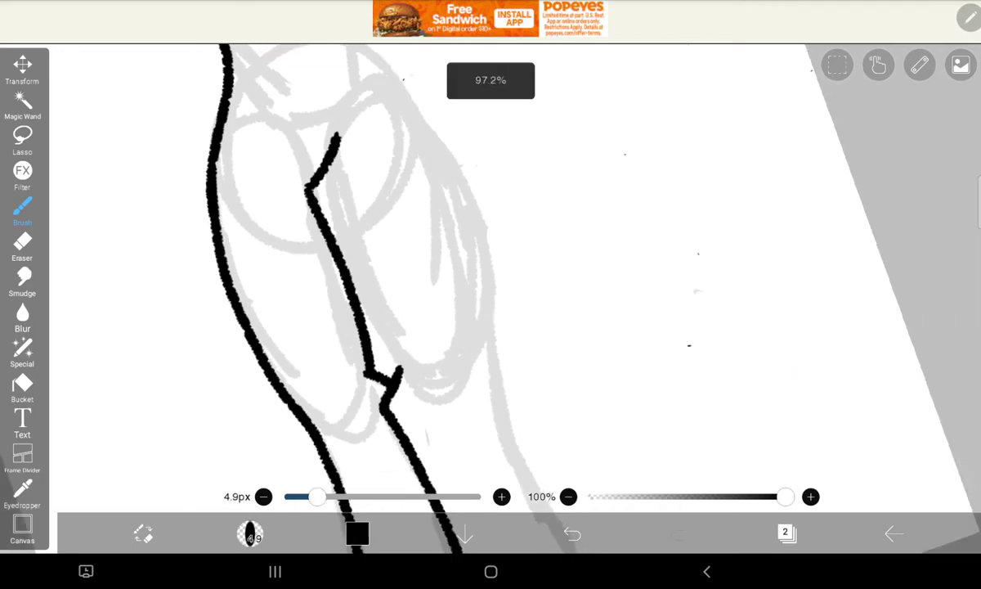
{"action": "scroll", "coordinate": [491, 278], "scroll_direction": "down", "scroll_amount": 5}
{"action": "scroll", "coordinate": [393, 278], "scroll_direction": "up", "scroll_amount": 5}
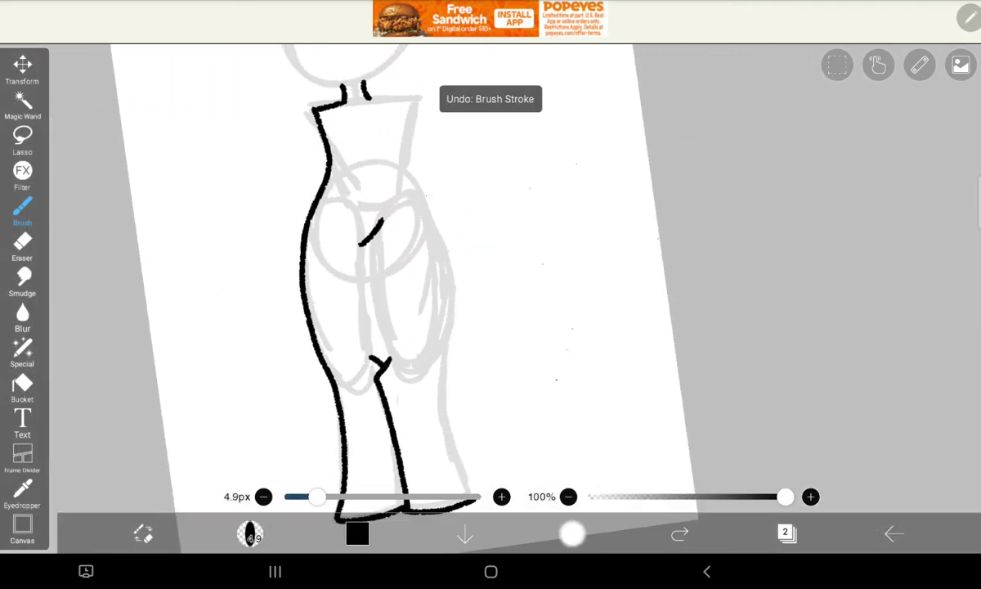
{"action": "scroll", "coordinate": [343, 246], "scroll_direction": "up", "scroll_amount": 5}
{"action": "left_click_drag", "start_coordinate": [353, 211], "coordinate": [313, 286]}
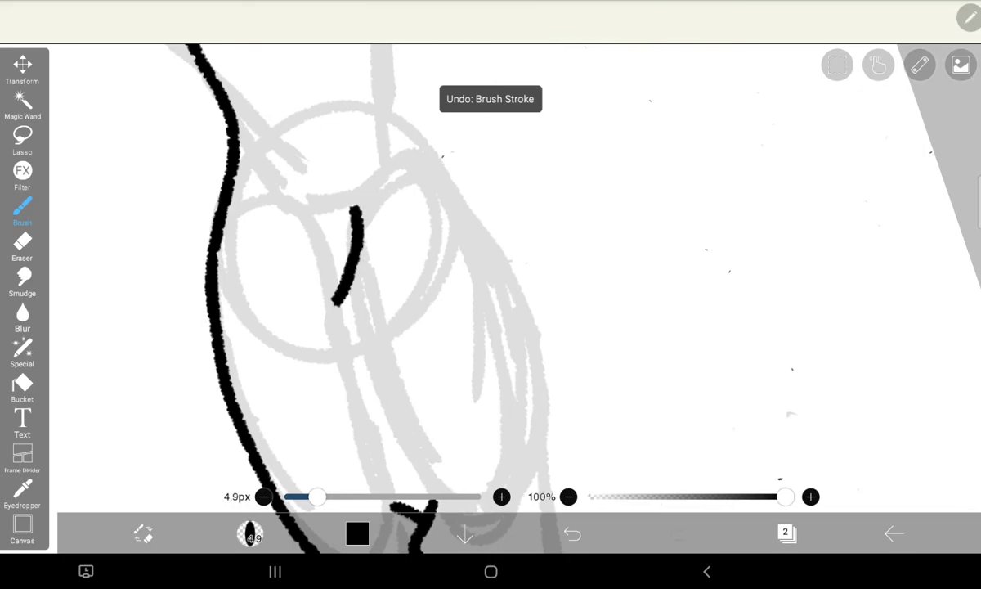
{"action": "scroll", "coordinate": [490, 278], "scroll_direction": "down", "scroll_amount": 3}
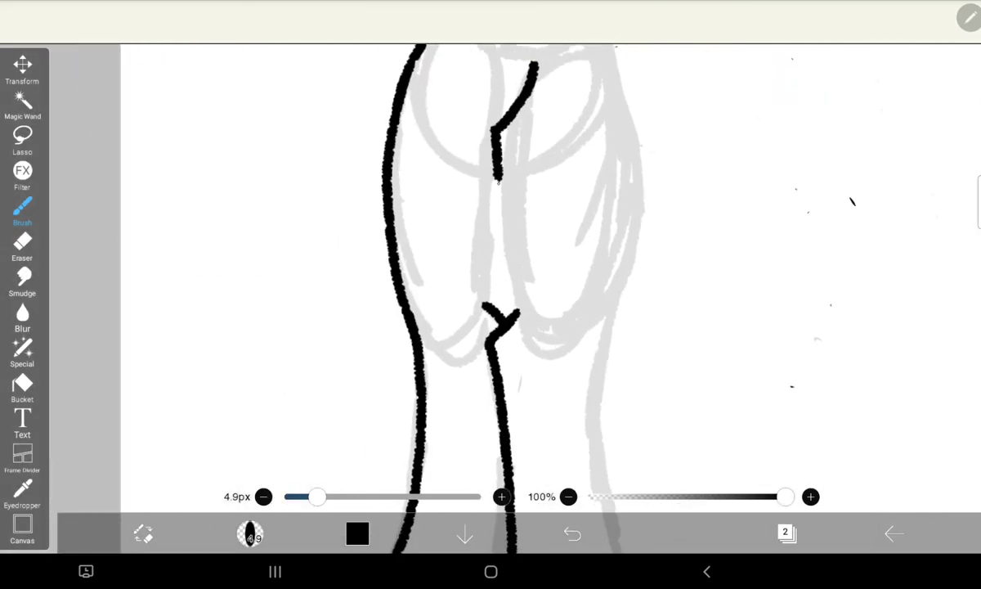
- Join the inner thigh line to the leg junction and thicken its top
{"action": "left_click_drag", "start_coordinate": [498, 135], "coordinate": [491, 319]}
{"action": "scroll", "coordinate": [490, 278], "scroll_direction": "down", "scroll_amount": 3}
{"action": "scroll", "coordinate": [491, 278], "scroll_direction": "up", "scroll_amount": 3}
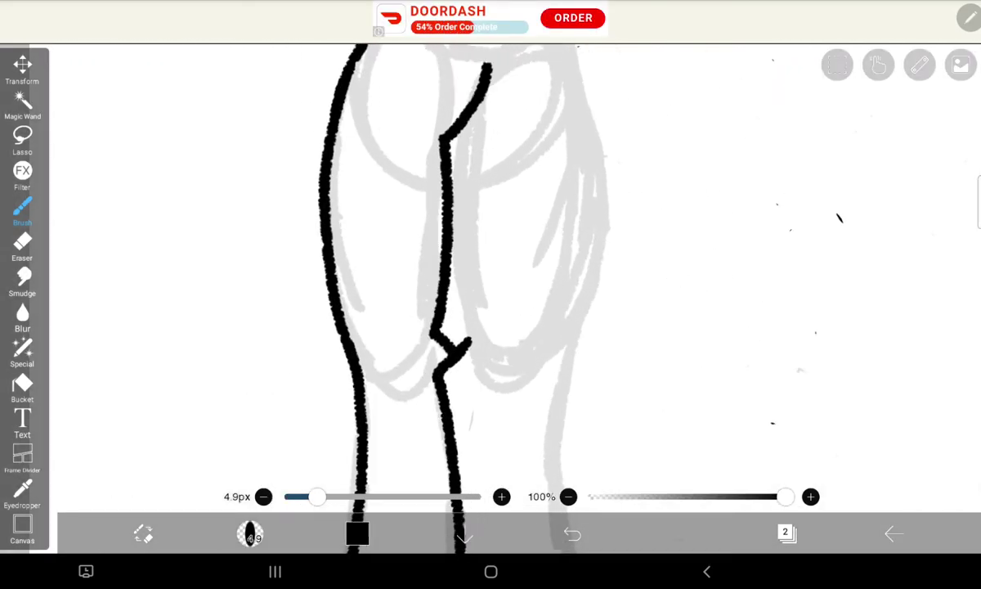
{"action": "left_click_drag", "start_coordinate": [482, 97], "coordinate": [472, 133]}
{"action": "left_click_drag", "start_coordinate": [462, 262], "coordinate": [469, 340]}
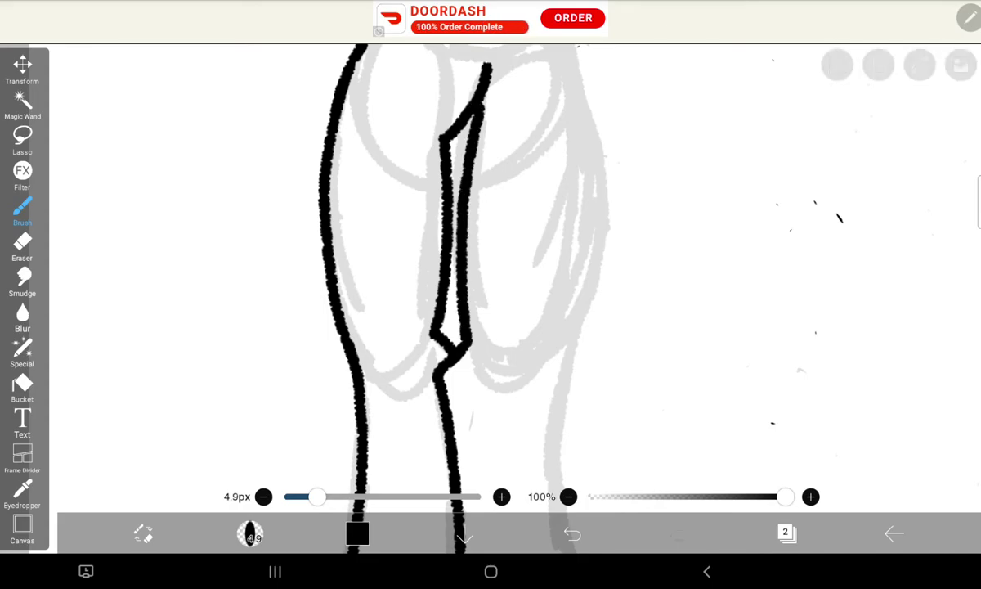
{"action": "scroll", "coordinate": [490, 278], "scroll_direction": "down", "scroll_amount": 5}
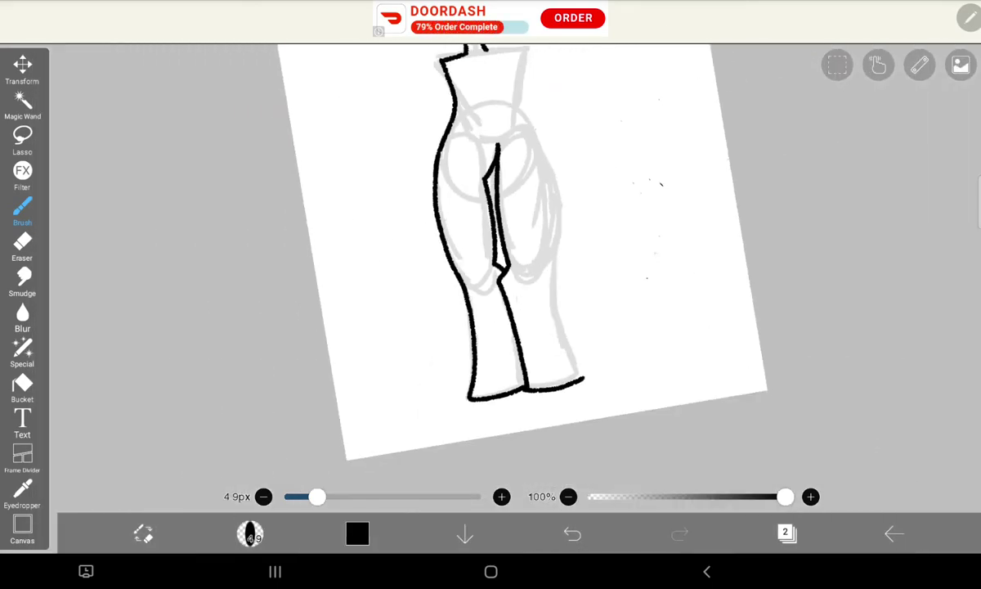
{"action": "scroll", "coordinate": [490, 278], "scroll_direction": "up", "scroll_amount": 3}
{"action": "scroll", "coordinate": [491, 278], "scroll_direction": "up", "scroll_amount": 1}
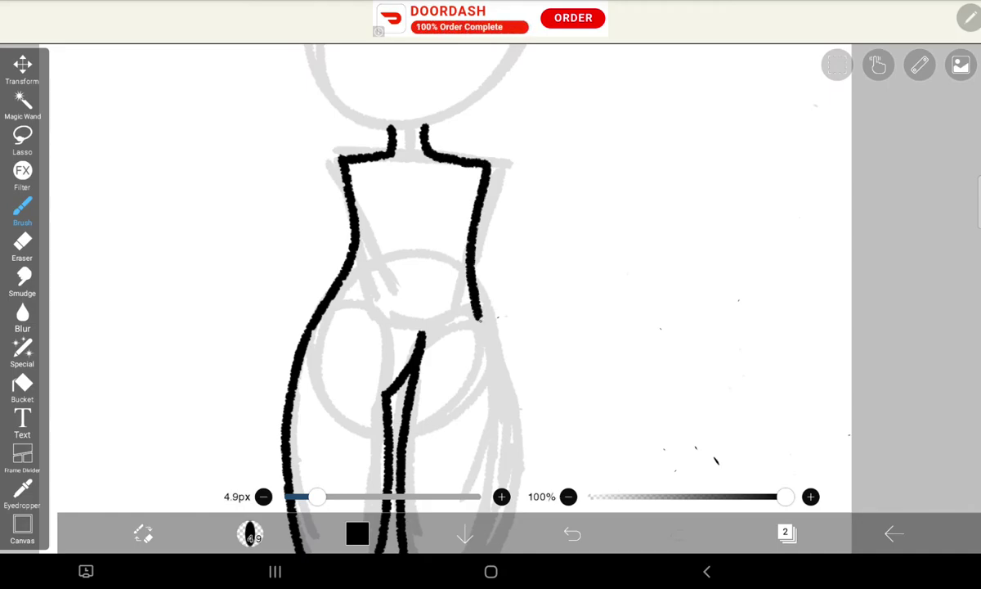
{"action": "scroll", "coordinate": [491, 278], "scroll_direction": "down", "scroll_amount": 3}
{"action": "scroll", "coordinate": [491, 278], "scroll_direction": "up", "scroll_amount": 3}
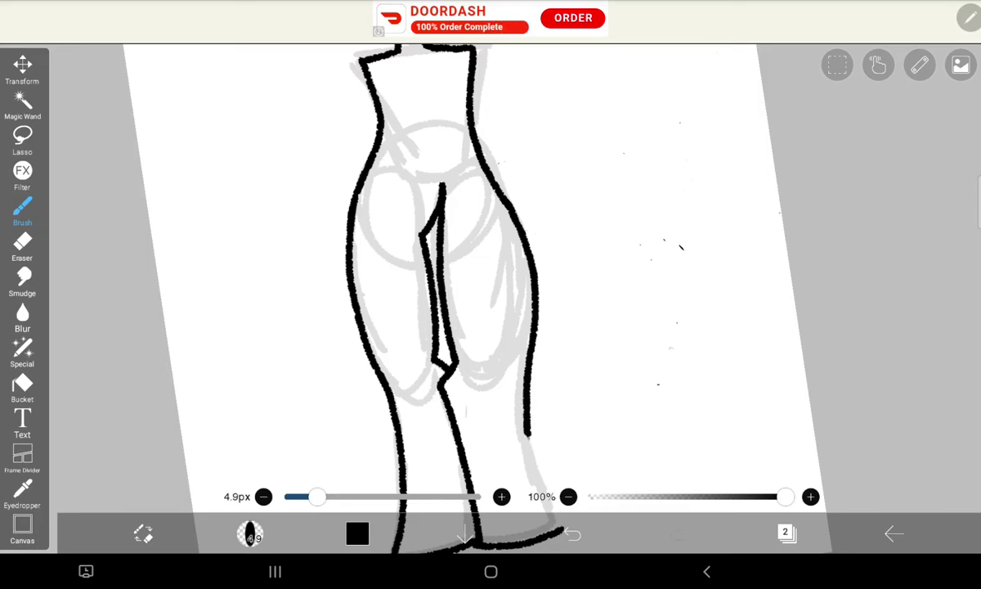
{"action": "scroll", "coordinate": [491, 278], "scroll_direction": "down", "scroll_amount": 5}
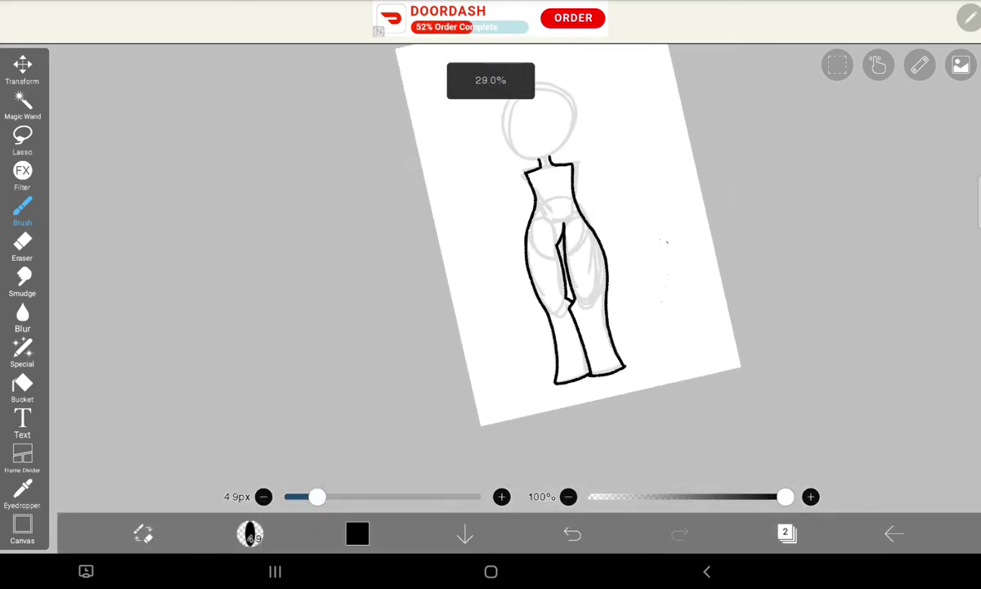
{"action": "scroll", "coordinate": [490, 279], "scroll_direction": "up", "scroll_amount": 4}
{"action": "scroll", "coordinate": [491, 278], "scroll_direction": "down", "scroll_amount": 2}
{"action": "scroll", "coordinate": [491, 278], "scroll_direction": "up", "scroll_amount": 2}
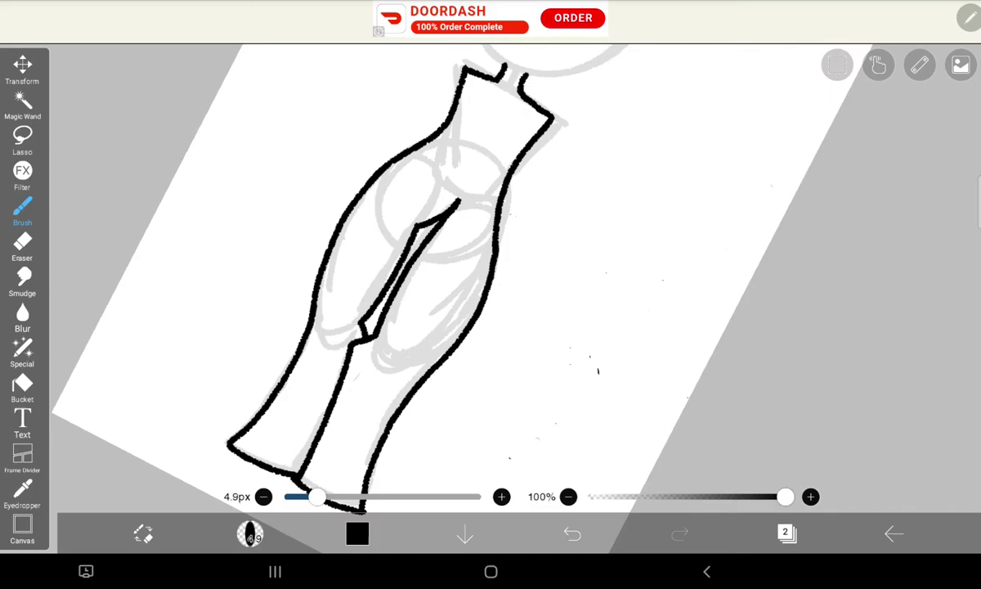
- Extend the tail tip curve and outline the head in black
{"action": "scroll", "coordinate": [491, 278], "scroll_direction": "down", "scroll_amount": 3}
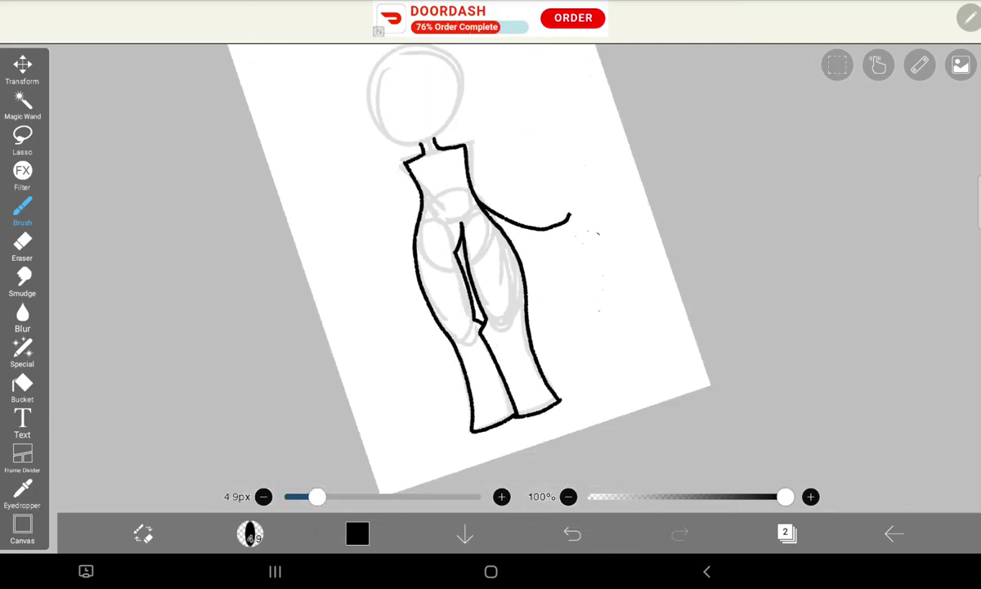
{"action": "scroll", "coordinate": [491, 278], "scroll_direction": "up", "scroll_amount": 2}
{"action": "scroll", "coordinate": [491, 278], "scroll_direction": "up", "scroll_amount": 3}
{"action": "left_click_drag", "start_coordinate": [527, 206], "coordinate": [522, 317]}
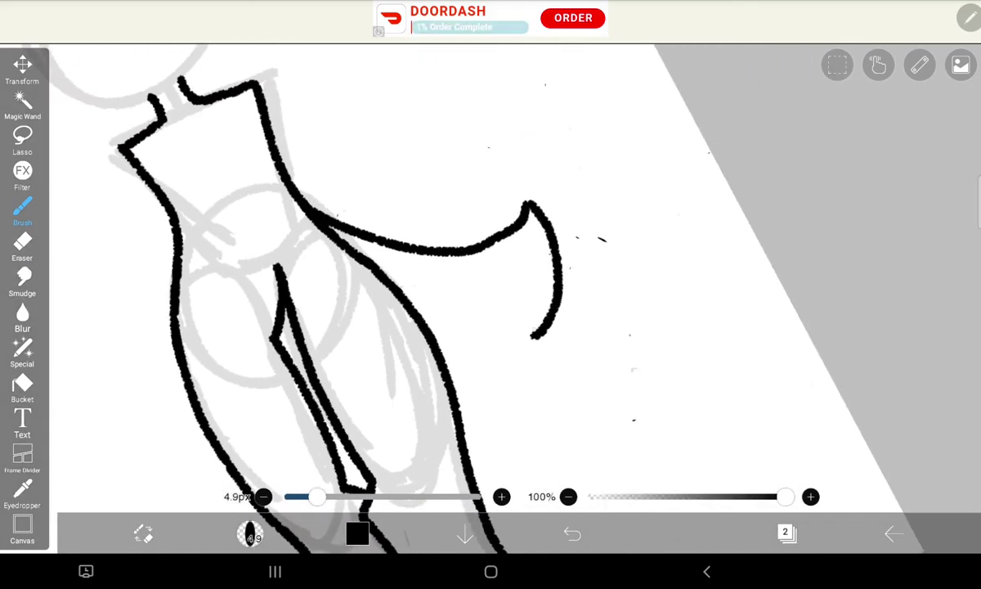
{"action": "scroll", "coordinate": [490, 278], "scroll_direction": "up", "scroll_amount": 3}
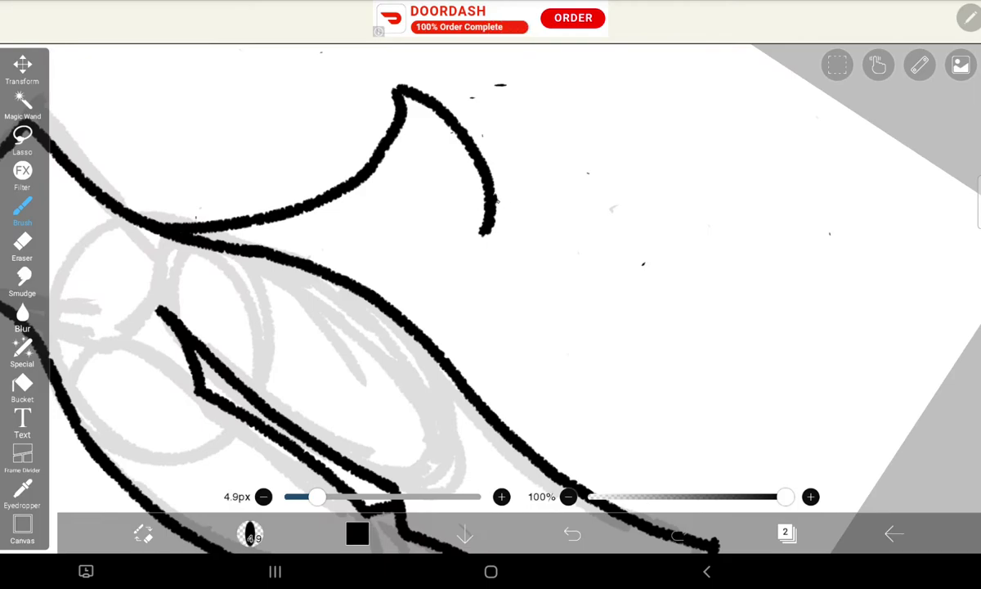
{"action": "scroll", "coordinate": [491, 278], "scroll_direction": "down", "scroll_amount": 5}
{"action": "scroll", "coordinate": [491, 278], "scroll_direction": "down", "scroll_amount": 2}
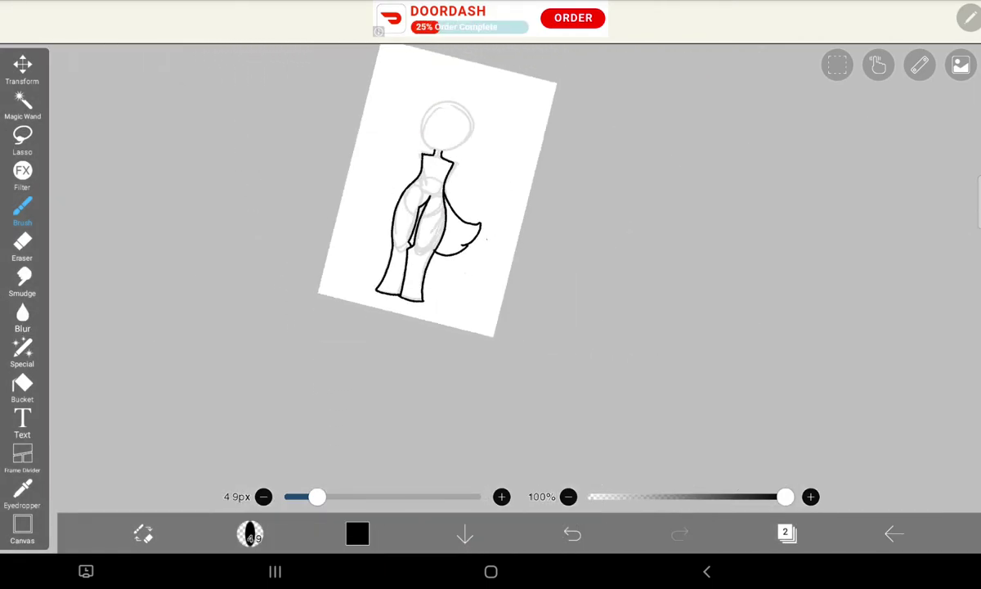
{"action": "scroll", "coordinate": [491, 278], "scroll_direction": "down", "scroll_amount": 2}
{"action": "scroll", "coordinate": [447, 244], "scroll_direction": "up", "scroll_amount": 1}
{"action": "scroll", "coordinate": [490, 278], "scroll_direction": "up", "scroll_amount": 3}
{"action": "scroll", "coordinate": [490, 278], "scroll_direction": "up", "scroll_amount": 2}
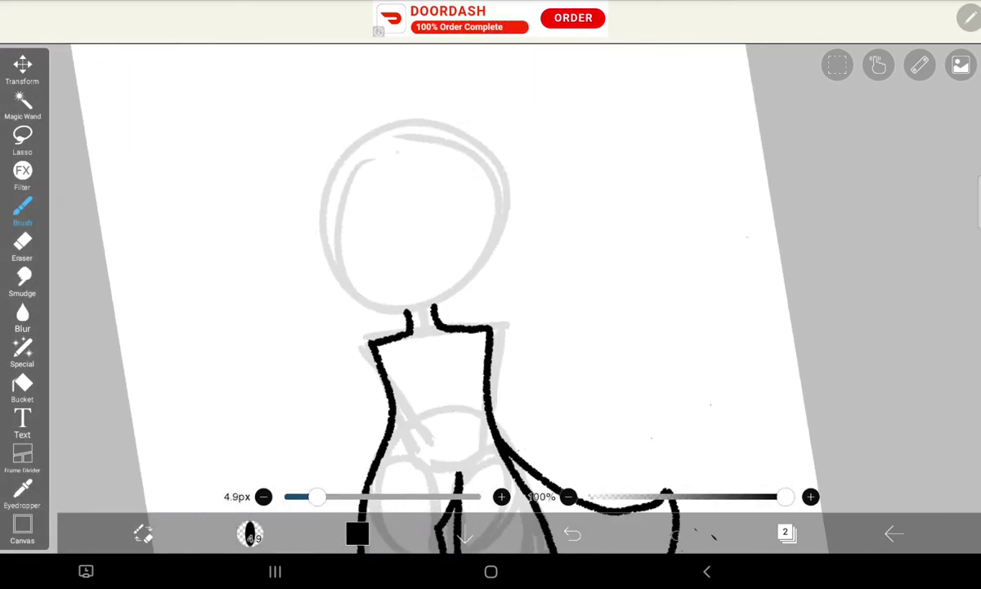
{"action": "mouse_move", "coordinate": [385, 123]}
{"action": "left_mouse_down"}
{"action": "mouse_move", "coordinate": [319, 270]}
{"action": "mouse_move", "coordinate": [470, 179]}
{"action": "left_mouse_up"}
{"action": "scroll", "coordinate": [491, 278], "scroll_direction": "down", "scroll_amount": 3}
{"action": "scroll", "coordinate": [491, 278], "scroll_direction": "down", "scroll_amount": 2}
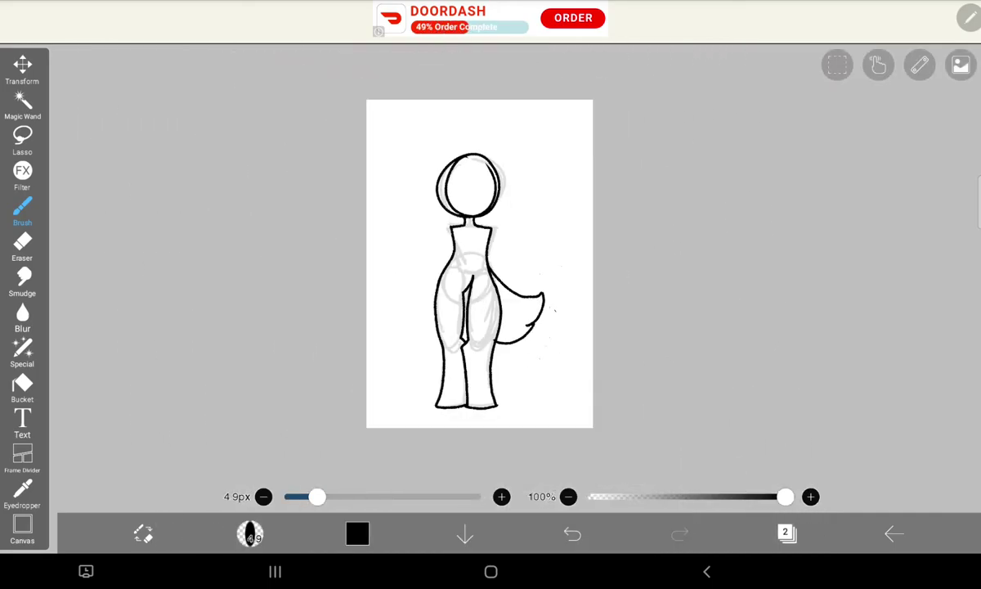
- Add layer 3, fade layer 2 to about 39% opacity, and reselect layer 3
{"action": "left_click", "coordinate": [785, 533]}
{"action": "left_click", "coordinate": [578, 442]}
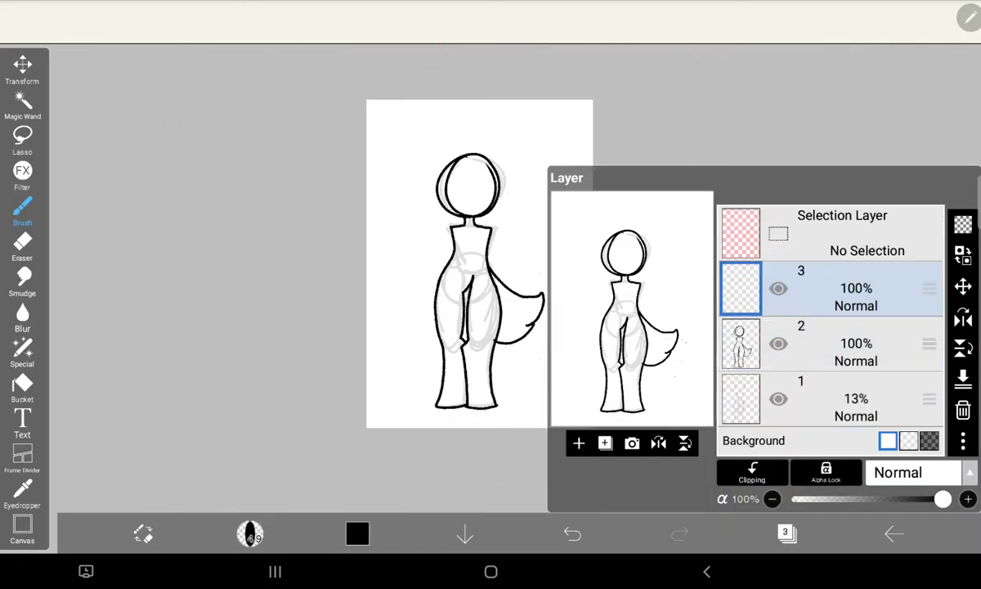
{"action": "left_click", "coordinate": [850, 344]}
{"action": "left_click_drag", "start_coordinate": [943, 498], "coordinate": [841, 499]}
{"action": "left_click", "coordinate": [850, 288]}
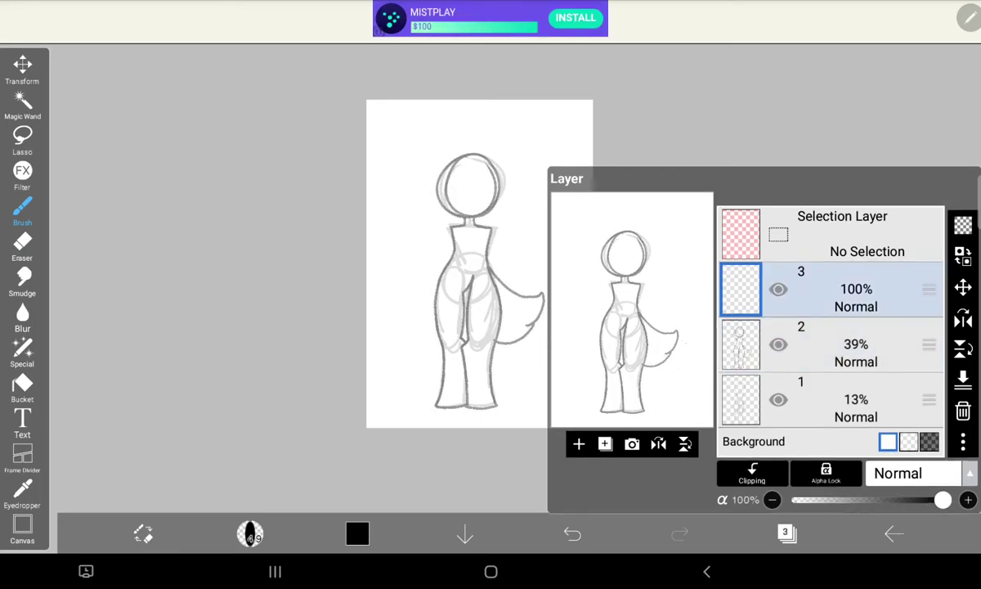
{"action": "left_click", "coordinate": [785, 532]}
{"action": "scroll", "coordinate": [491, 278], "scroll_direction": "up", "scroll_amount": 2}
{"action": "scroll", "coordinate": [490, 278], "scroll_direction": "up", "scroll_amount": 3}
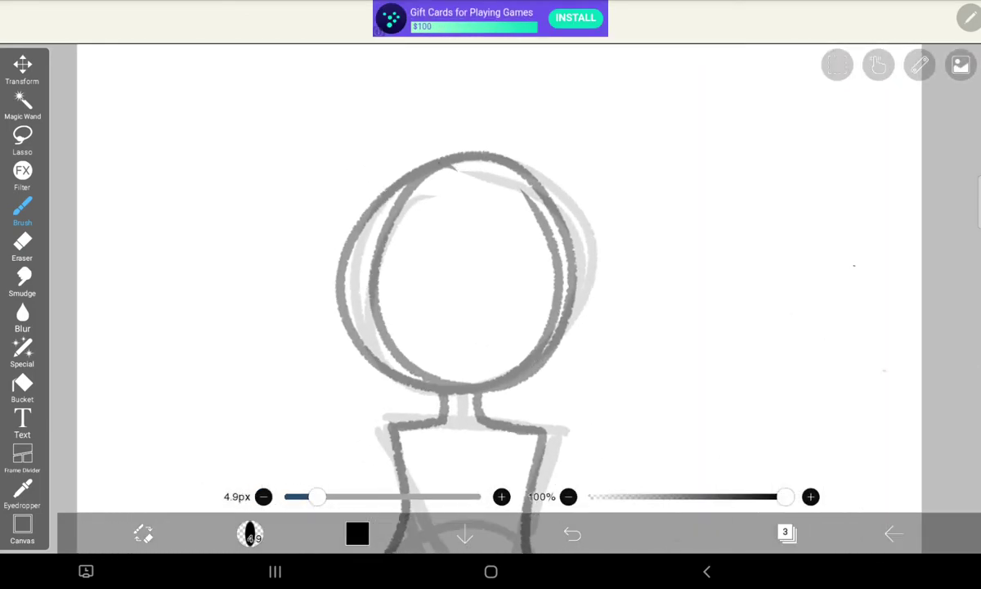
- Retrace the round head outline in black on layer 3, undoing two bad strokes
{"action": "left_click_drag", "start_coordinate": [454, 163], "coordinate": [524, 204]}
{"action": "left_click_drag", "start_coordinate": [490, 156], "coordinate": [483, 159]}
{"action": "scroll", "coordinate": [491, 278], "scroll_direction": "up", "scroll_amount": 2}
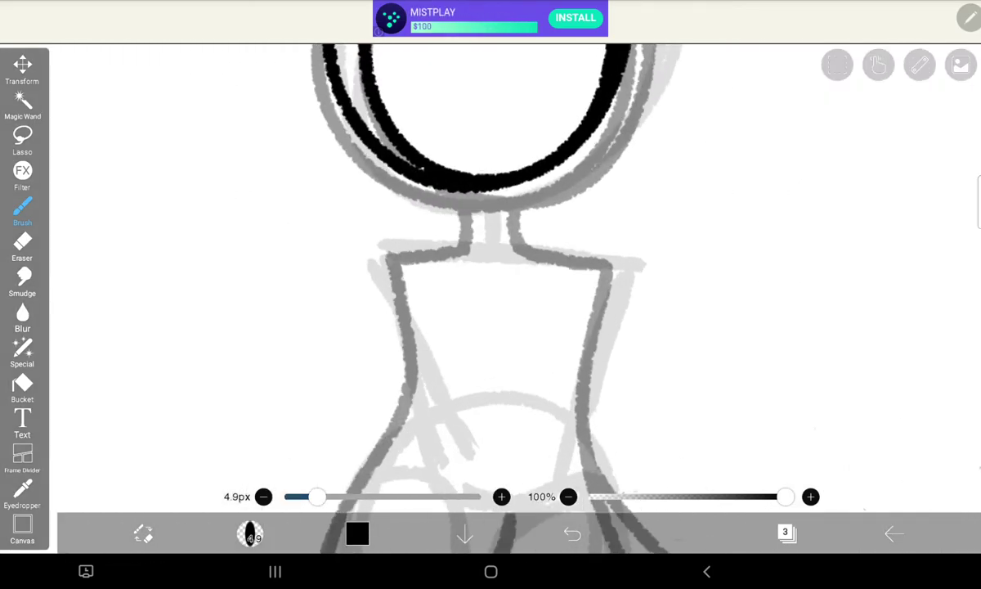
{"action": "scroll", "coordinate": [491, 278], "scroll_direction": "up", "scroll_amount": 2}
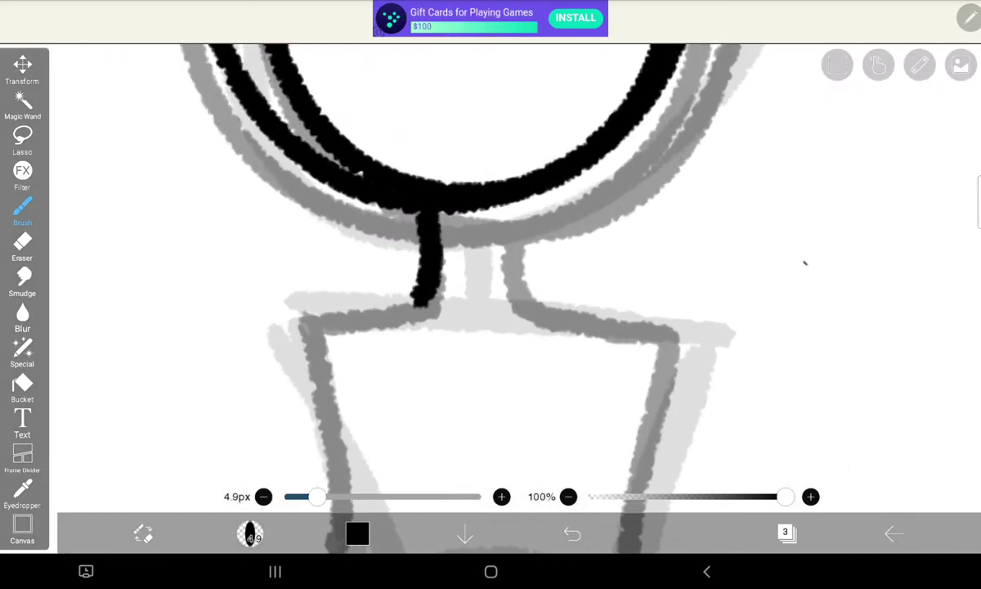
{"action": "left_click", "coordinate": [573, 533]}
{"action": "scroll", "coordinate": [491, 278], "scroll_direction": "down", "scroll_amount": 3}
{"action": "left_click", "coordinate": [573, 533]}
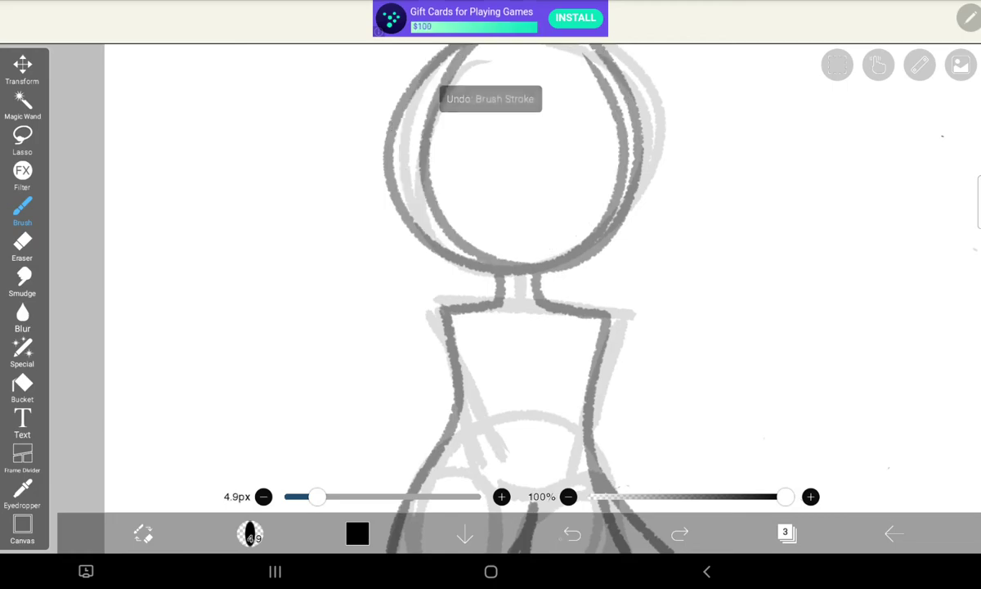
{"action": "scroll", "coordinate": [532, 245], "scroll_direction": "up", "scroll_amount": 2}
{"action": "mouse_move", "coordinate": [527, 125]}
{"action": "left_mouse_down"}
{"action": "mouse_move", "coordinate": [421, 237]}
{"action": "mouse_move", "coordinate": [429, 146]}
{"action": "left_mouse_up"}
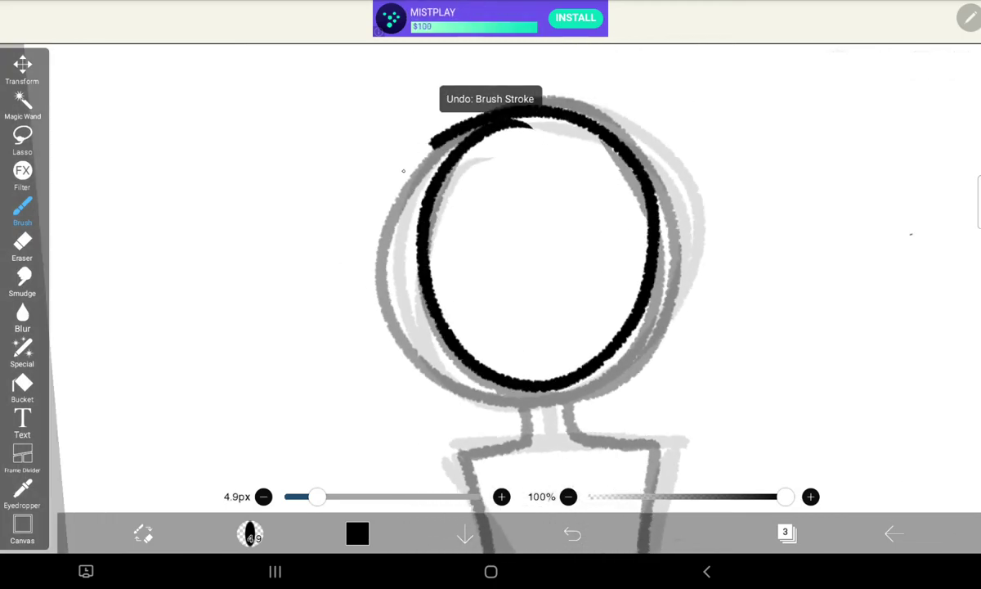
{"action": "left_click_drag", "start_coordinate": [490, 115], "coordinate": [609, 164]}
{"action": "scroll", "coordinate": [507, 368], "scroll_direction": "up", "scroll_amount": 3}
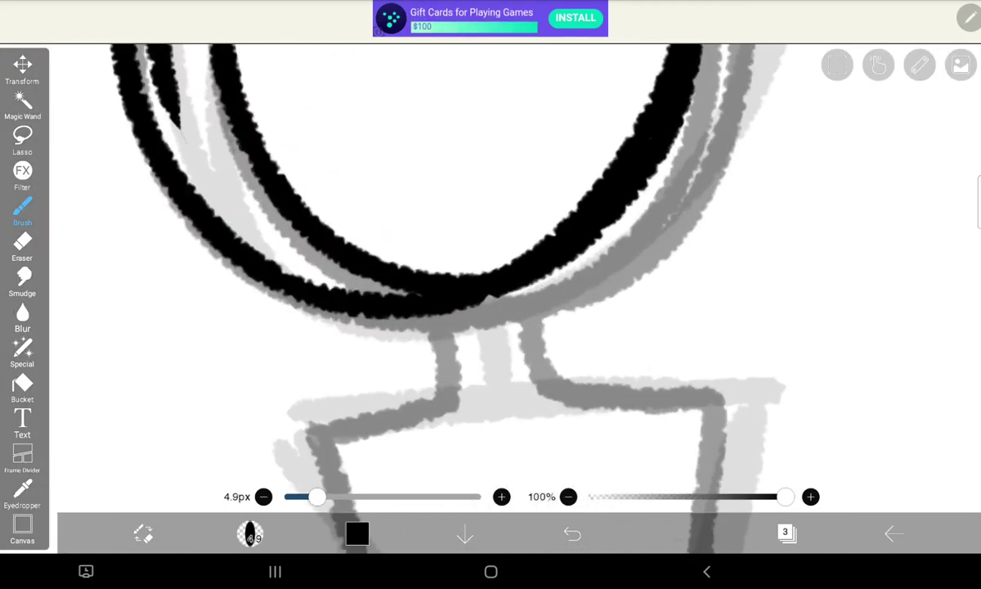
- Ink both neck sides, redrawing the left one, and extend the line along the shoulder
{"action": "left_click_drag", "start_coordinate": [433, 296], "coordinate": [409, 384]}
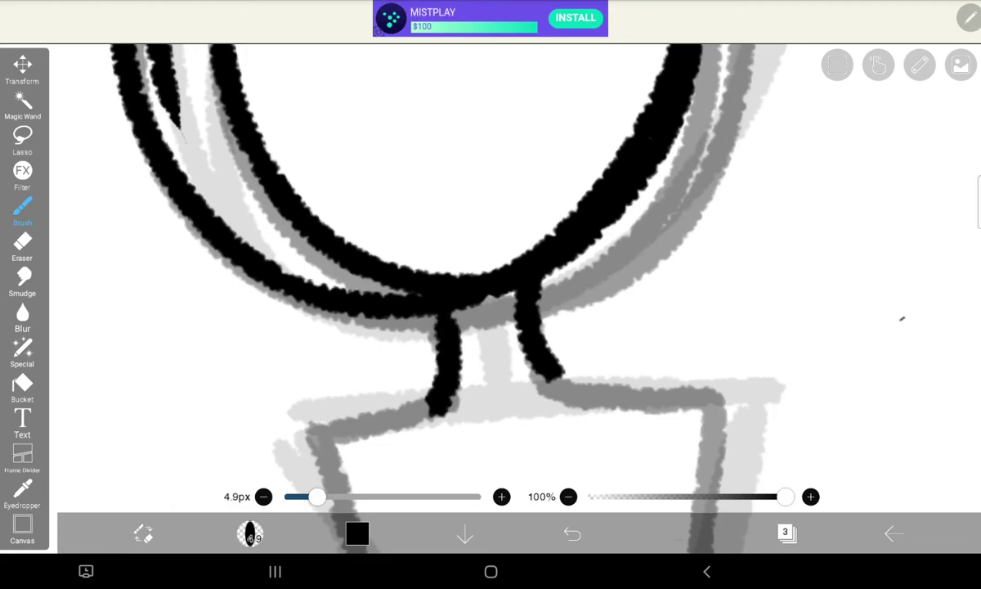
{"action": "scroll", "coordinate": [491, 278], "scroll_direction": "down", "scroll_amount": 3}
{"action": "key", "text": "ctrl+z"}
{"action": "scroll", "coordinate": [491, 245], "scroll_direction": "up", "scroll_amount": 5}
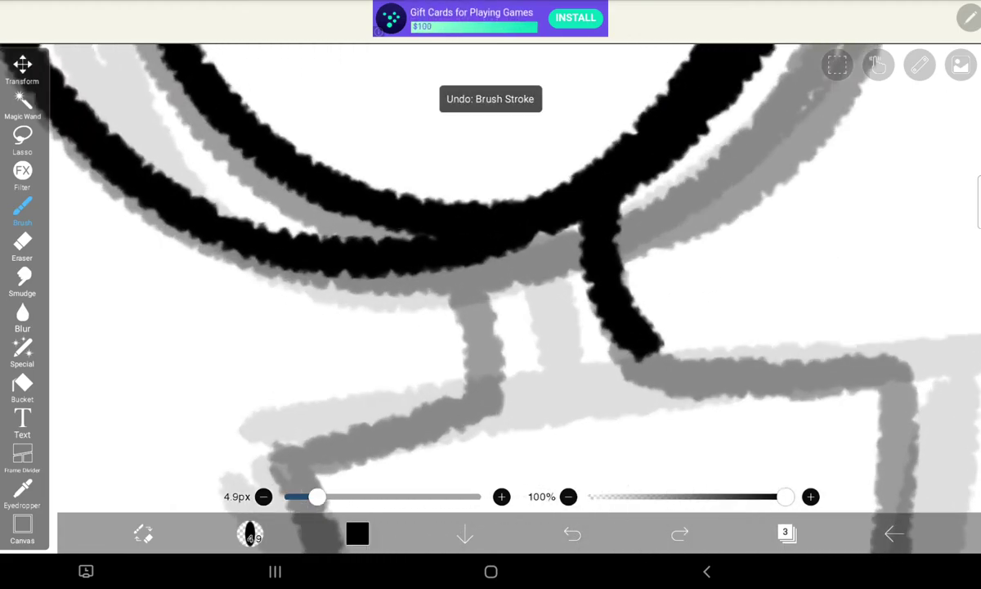
{"action": "mouse_move", "coordinate": [442, 262]}
{"action": "left_mouse_down"}
{"action": "mouse_move", "coordinate": [476, 338]}
{"action": "mouse_move", "coordinate": [462, 421]}
{"action": "left_mouse_up"}
{"action": "scroll", "coordinate": [490, 286], "scroll_direction": "down", "scroll_amount": 3}
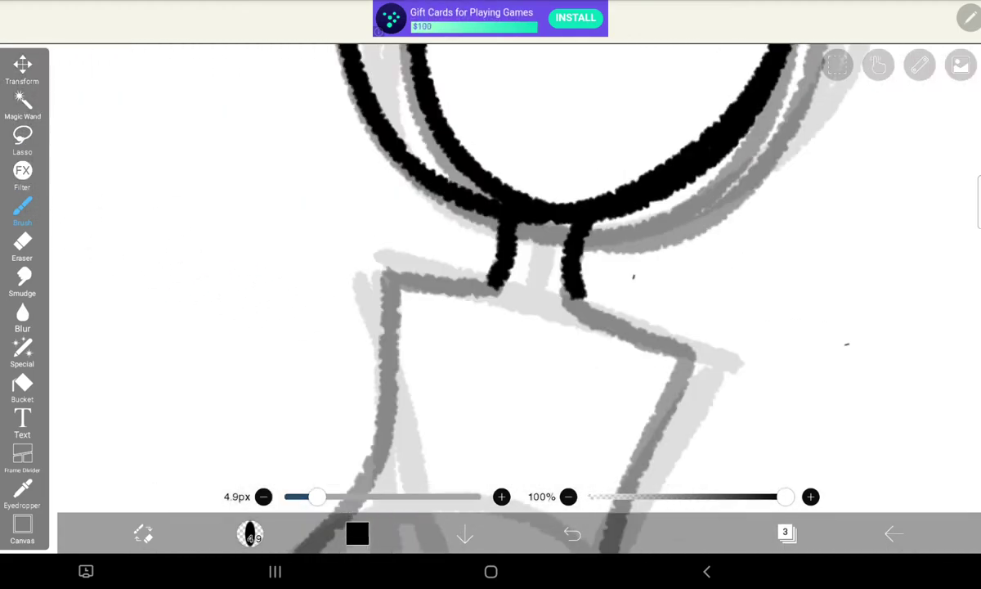
{"action": "scroll", "coordinate": [491, 286], "scroll_direction": "up", "scroll_amount": 2}
{"action": "left_click_drag", "start_coordinate": [465, 241], "coordinate": [536, 381]}
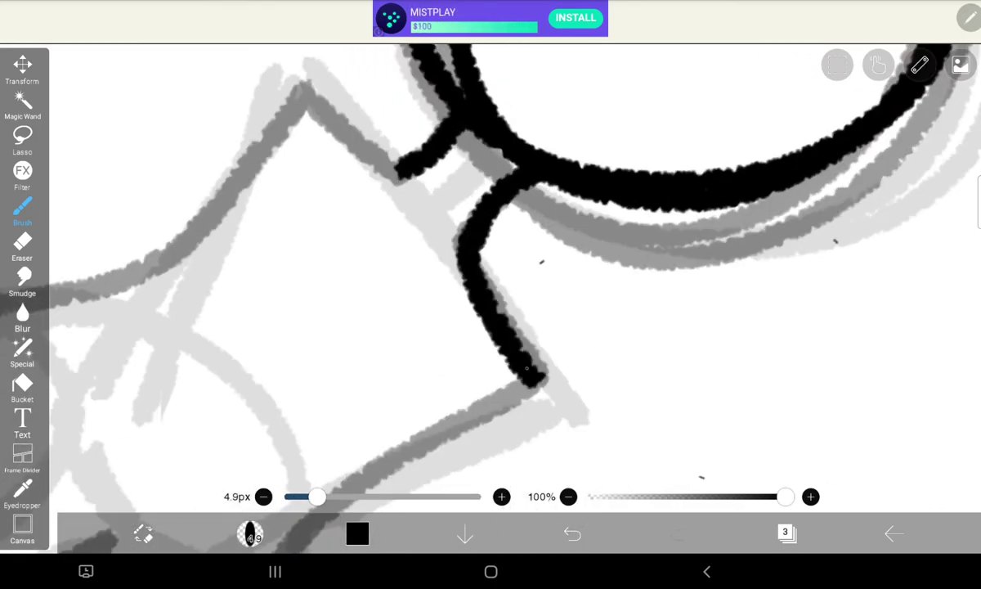
{"action": "scroll", "coordinate": [491, 286], "scroll_direction": "down", "scroll_amount": 3}
{"action": "scroll", "coordinate": [491, 286], "scroll_direction": "up", "scroll_amount": 3}
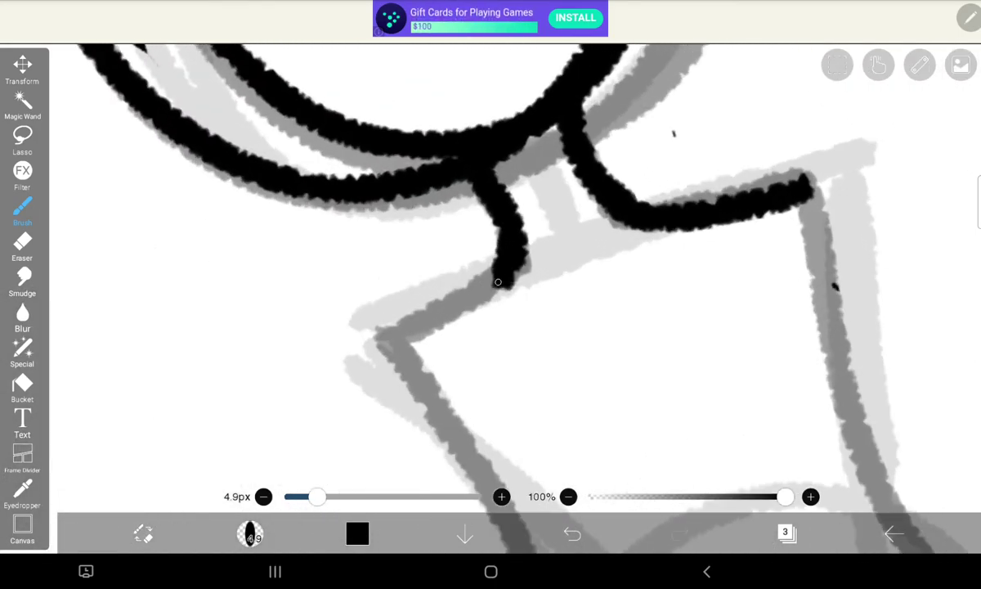
{"action": "left_click_drag", "start_coordinate": [498, 282], "coordinate": [380, 337]}
{"action": "scroll", "coordinate": [490, 286], "scroll_direction": "down", "scroll_amount": 3}
{"action": "scroll", "coordinate": [490, 286], "scroll_direction": "up", "scroll_amount": 3}
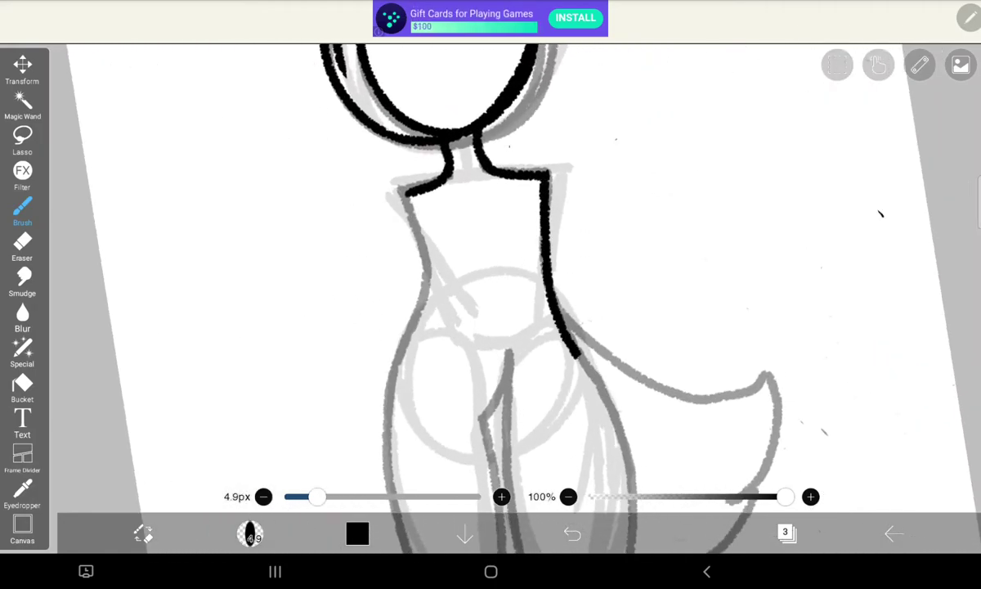
{"action": "left_click", "coordinate": [785, 532]}
- On sketch layer 2, draw a hooked toe loop at the right foot, undoing misdrawn loops
{"action": "left_click", "coordinate": [778, 350]}
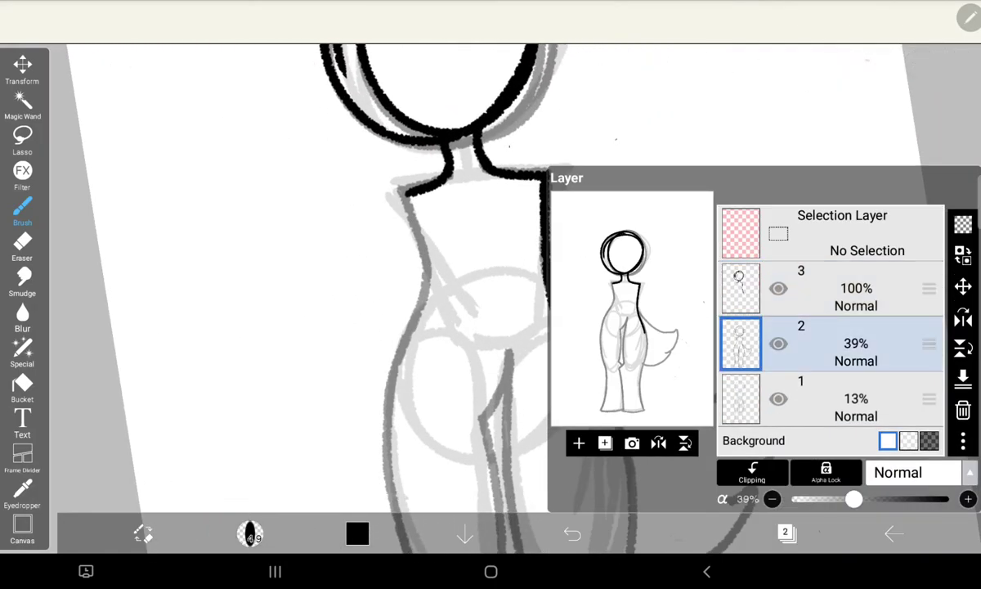
{"action": "left_click", "coordinate": [785, 532]}
{"action": "scroll", "coordinate": [491, 286], "scroll_direction": "down", "scroll_amount": 3}
{"action": "scroll", "coordinate": [491, 286], "scroll_direction": "up", "scroll_amount": 3}
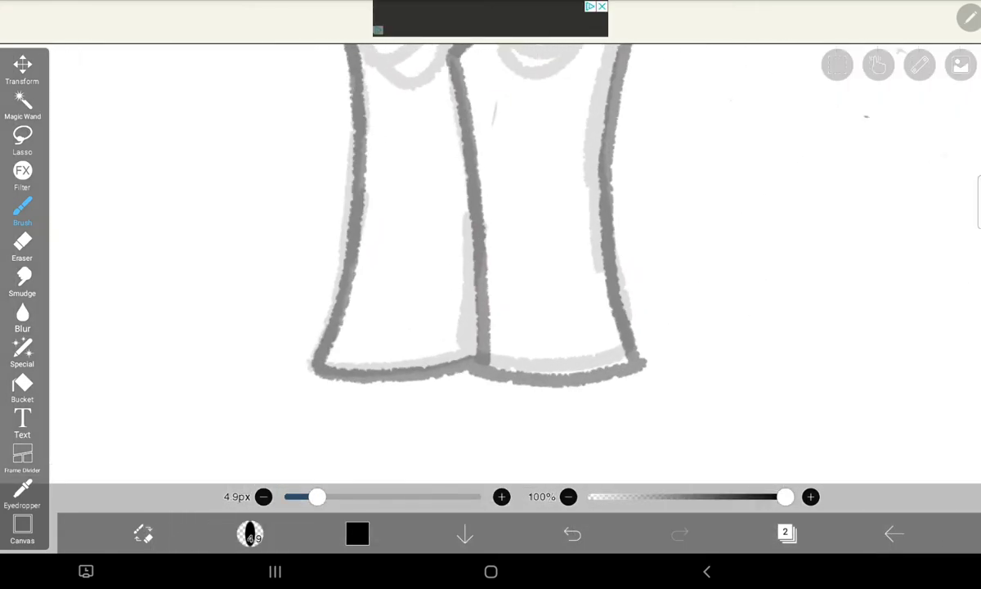
{"action": "left_click_drag", "start_coordinate": [570, 278], "coordinate": [579, 272]}
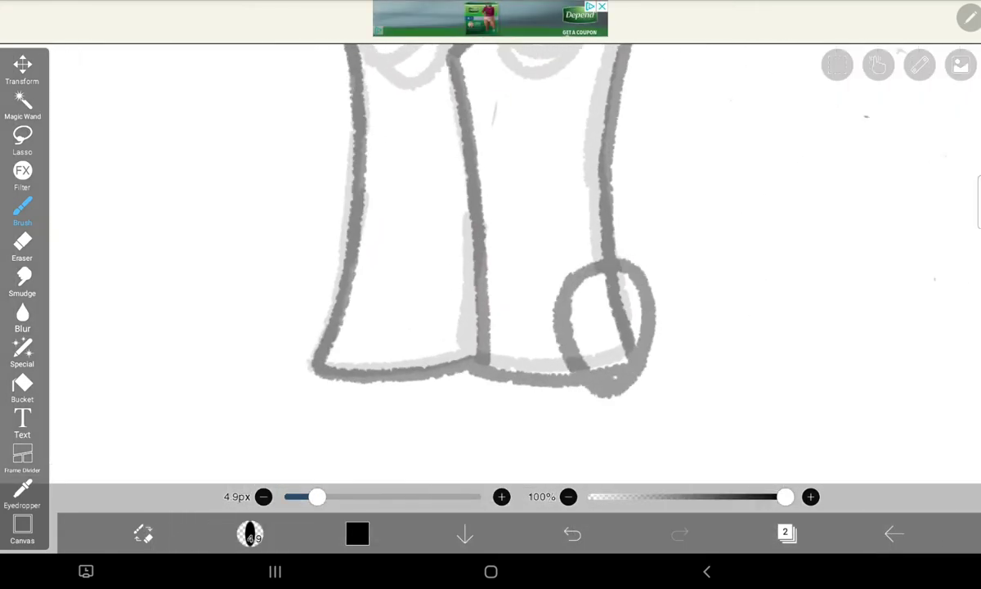
{"action": "left_click", "coordinate": [572, 533]}
{"action": "left_click_drag", "start_coordinate": [588, 291], "coordinate": [594, 368]}
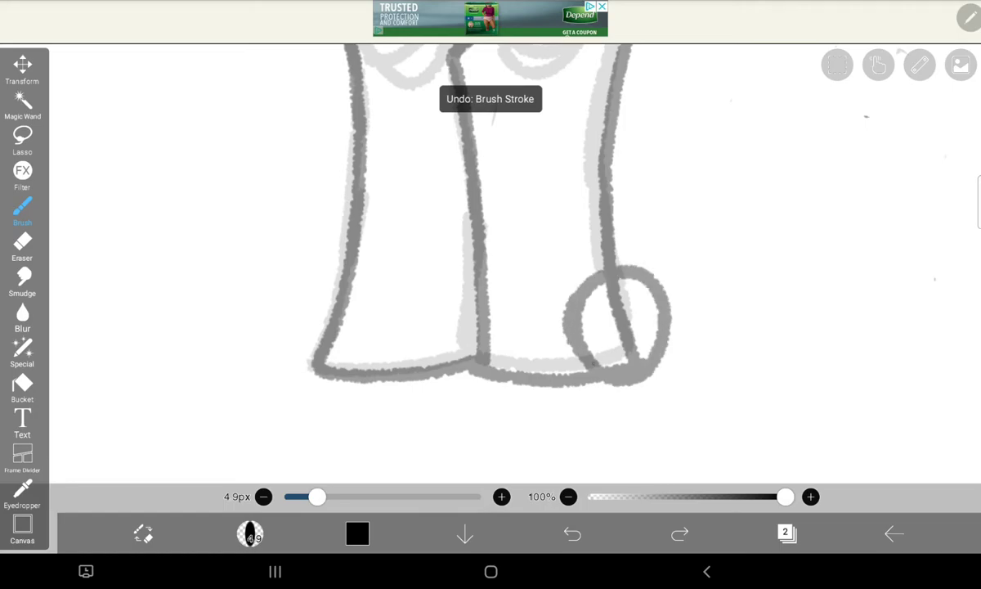
{"action": "left_click", "coordinate": [550, 293]}
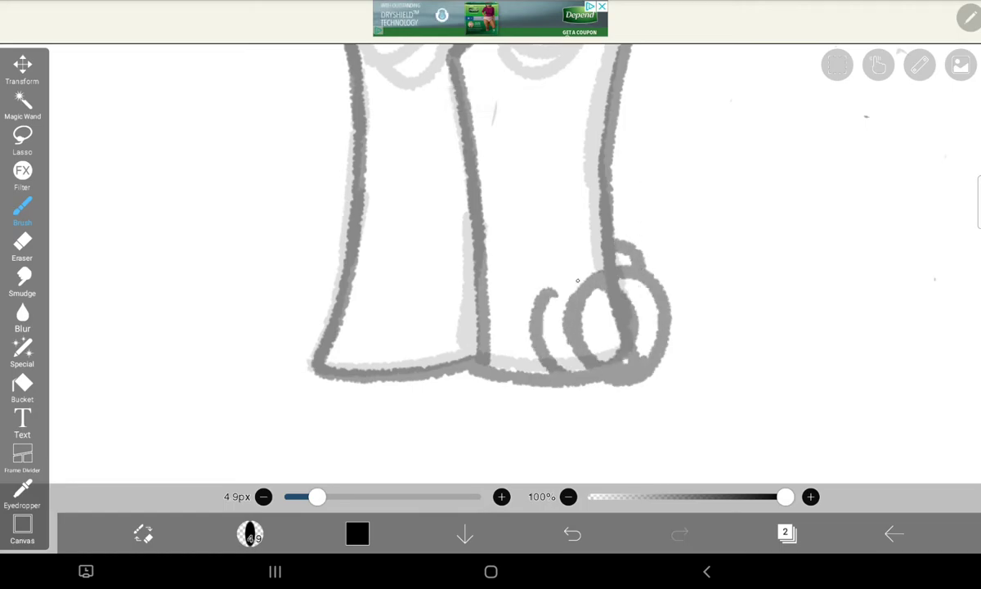
{"action": "left_click", "coordinate": [572, 533]}
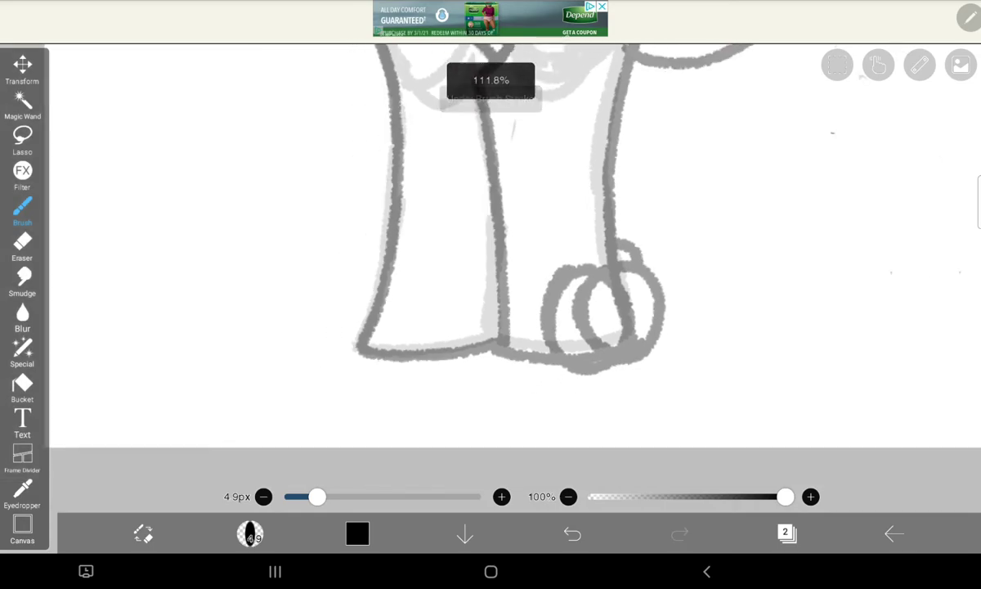
{"action": "scroll", "coordinate": [491, 246], "scroll_direction": "down", "scroll_amount": 5}
{"action": "scroll", "coordinate": [572, 245], "scroll_direction": "up", "scroll_amount": 5}
- Sketch two rounded toe loops at the left foot
{"action": "mouse_move", "coordinate": [434, 334]}
{"action": "left_mouse_down"}
{"action": "mouse_move", "coordinate": [441, 280]}
{"action": "mouse_move", "coordinate": [459, 268]}
{"action": "left_mouse_up"}
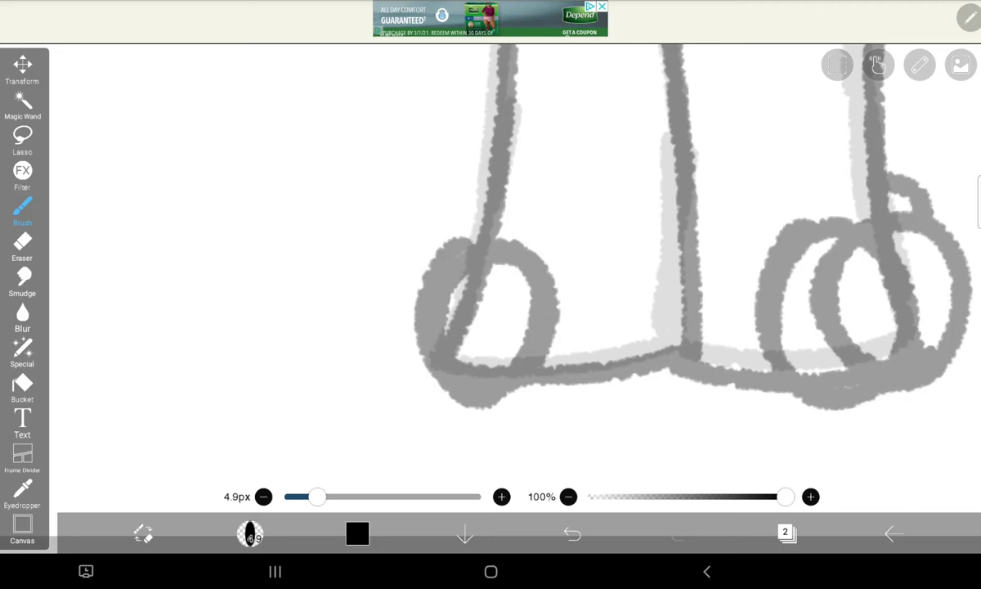
{"action": "left_click_drag", "start_coordinate": [454, 195], "coordinate": [410, 239]}
{"action": "mouse_move", "coordinate": [503, 260]}
{"action": "left_mouse_down"}
{"action": "mouse_move", "coordinate": [605, 261]}
{"action": "mouse_move", "coordinate": [619, 311]}
{"action": "left_mouse_up"}
{"action": "scroll", "coordinate": [491, 245], "scroll_direction": "down", "scroll_amount": 5}
{"action": "scroll", "coordinate": [564, 204], "scroll_direction": "down", "scroll_amount": 2}
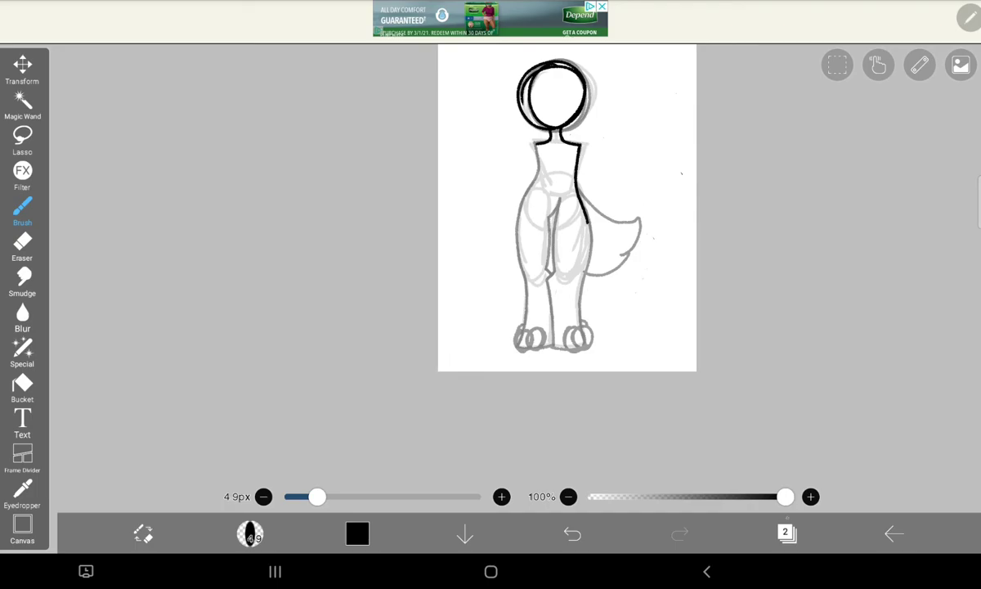
{"action": "left_click", "coordinate": [787, 533]}
- Return to ink layer 3 and extend the black line down the right leg to the paw
{"action": "left_click", "coordinate": [817, 284]}
{"action": "left_click", "coordinate": [787, 533]}
{"action": "scroll", "coordinate": [556, 220], "scroll_direction": "up", "scroll_amount": 2}
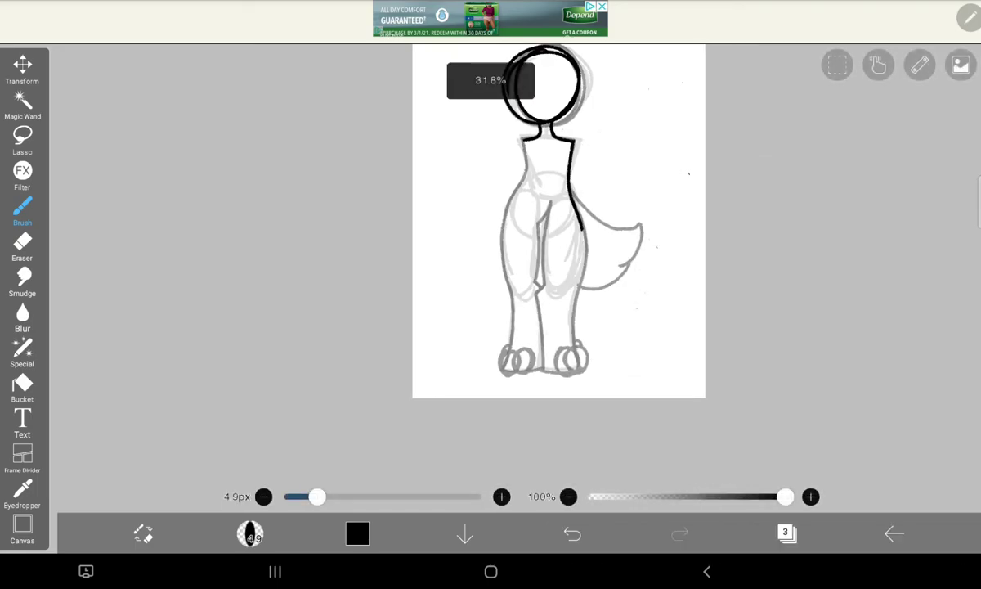
{"action": "scroll", "coordinate": [540, 229], "scroll_direction": "up", "scroll_amount": 3}
{"action": "scroll", "coordinate": [539, 229], "scroll_direction": "down", "scroll_amount": 3}
{"action": "scroll", "coordinate": [540, 245], "scroll_direction": "up", "scroll_amount": 4}
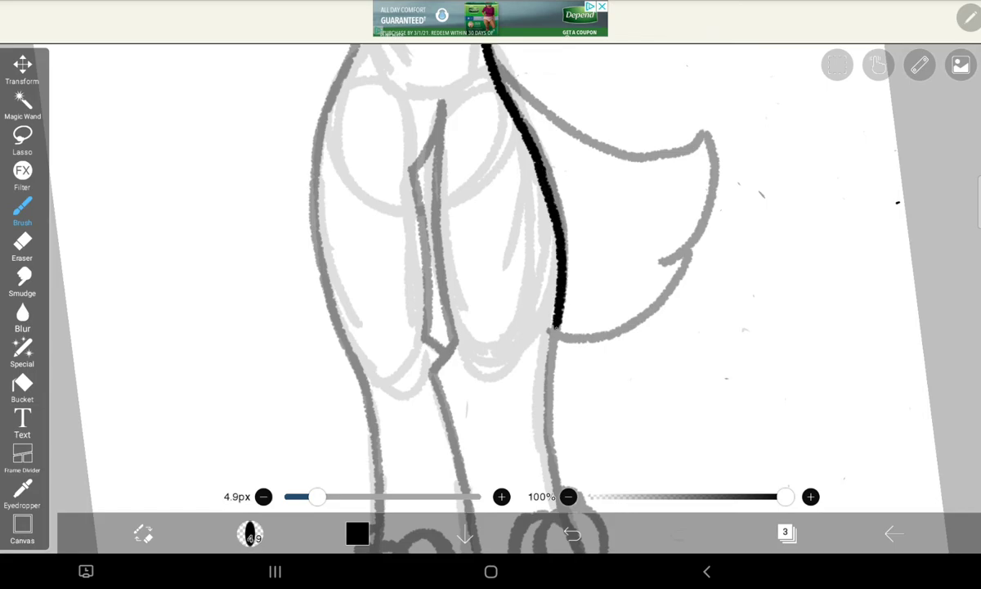
{"action": "left_click_drag", "start_coordinate": [546, 450], "coordinate": [552, 531]}
{"action": "scroll", "coordinate": [540, 245], "scroll_direction": "down", "scroll_amount": 5}
{"action": "scroll", "coordinate": [564, 298], "scroll_direction": "up", "scroll_amount": 5}
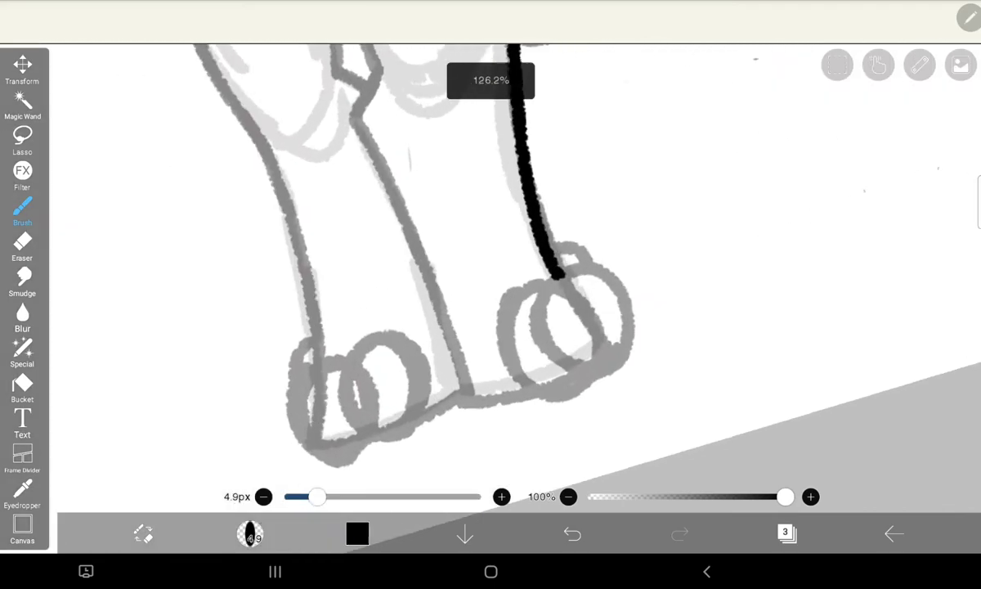
{"action": "scroll", "coordinate": [564, 299], "scroll_direction": "up", "scroll_amount": 3}
- Ink the round outline of the right paw and a first toe curve below it
{"action": "mouse_move", "coordinate": [568, 286]}
{"action": "left_mouse_down"}
{"action": "mouse_move", "coordinate": [646, 350]}
{"action": "mouse_move", "coordinate": [657, 449]}
{"action": "mouse_move", "coordinate": [609, 499]}
{"action": "mouse_move", "coordinate": [453, 404]}
{"action": "mouse_move", "coordinate": [472, 282]}
{"action": "mouse_move", "coordinate": [552, 273]}
{"action": "left_mouse_up"}
{"action": "scroll", "coordinate": [491, 294], "scroll_direction": "down", "scroll_amount": 2}
{"action": "scroll", "coordinate": [491, 295], "scroll_direction": "down", "scroll_amount": 2}
{"action": "scroll", "coordinate": [491, 294], "scroll_direction": "up", "scroll_amount": 3}
{"action": "scroll", "coordinate": [490, 294], "scroll_direction": "down", "scroll_amount": 2}
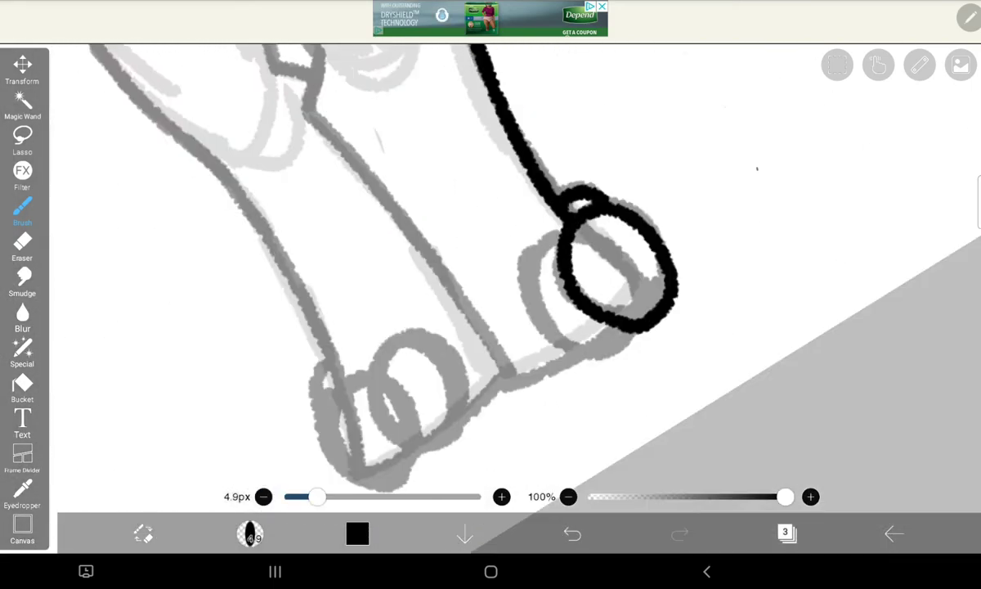
{"action": "scroll", "coordinate": [491, 294], "scroll_direction": "up", "scroll_amount": 2}
{"action": "left_click_drag", "start_coordinate": [487, 196], "coordinate": [424, 347]}
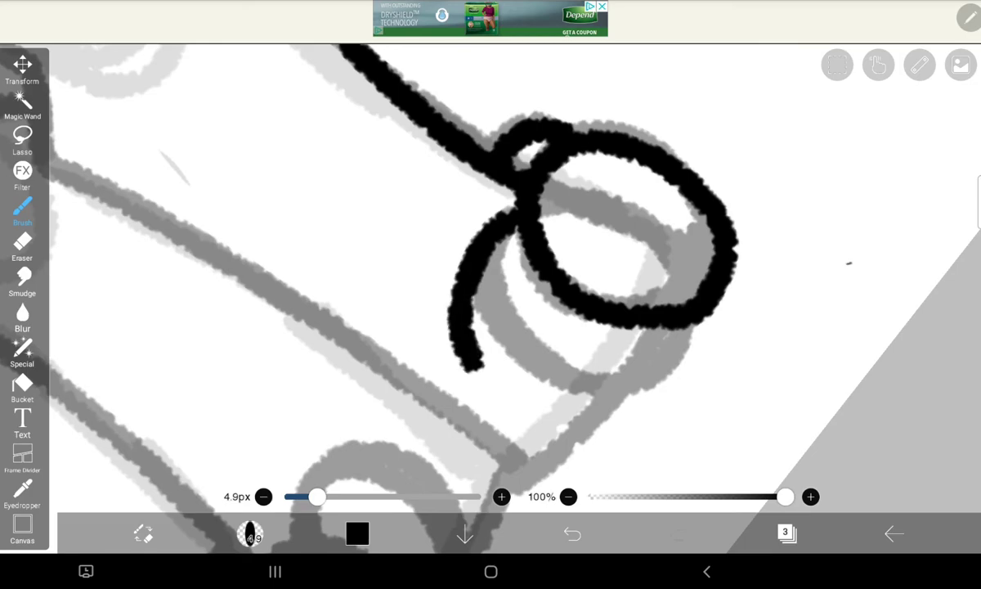
{"action": "scroll", "coordinate": [491, 295], "scroll_direction": "down", "scroll_amount": 3}
{"action": "scroll", "coordinate": [490, 294], "scroll_direction": "up", "scroll_amount": 1}
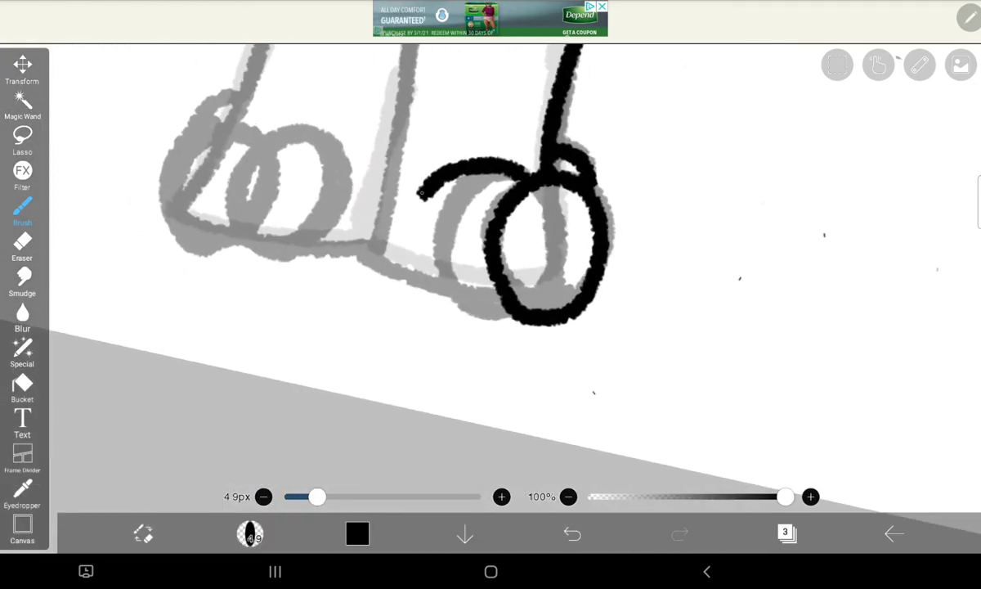
{"action": "scroll", "coordinate": [491, 295], "scroll_direction": "down", "scroll_amount": 2}
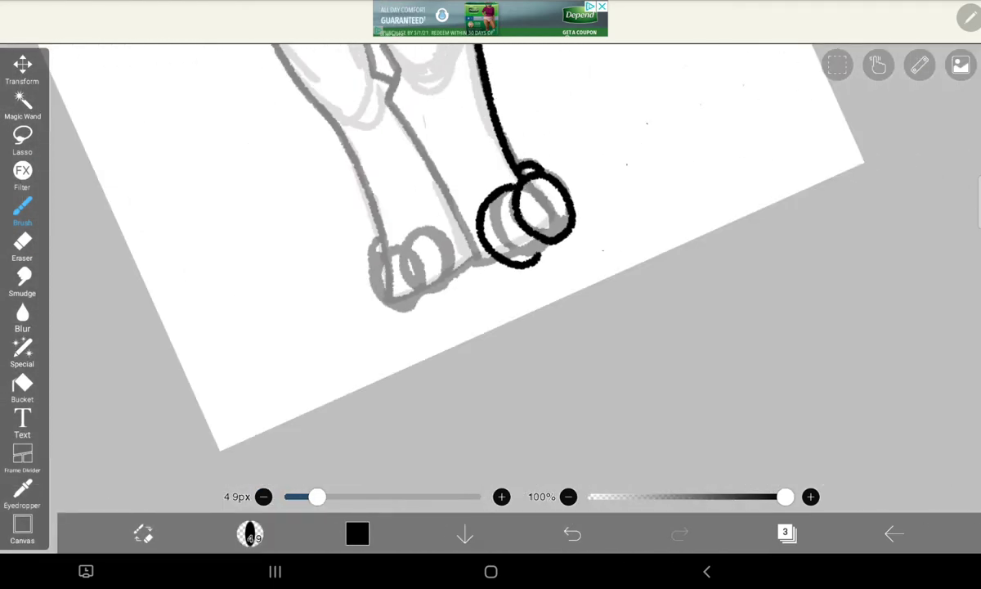
- Undo the faulty toe stroke and redraw the second toe loop, closing it around the bottom
{"action": "left_click", "coordinate": [573, 533]}
{"action": "scroll", "coordinate": [490, 294], "scroll_direction": "up", "scroll_amount": 2}
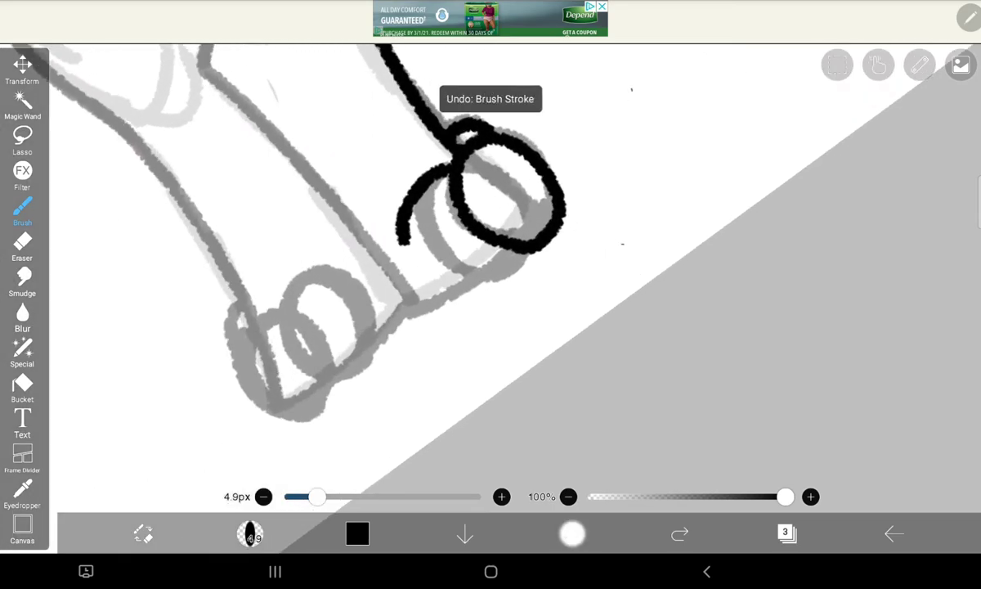
{"action": "left_click", "coordinate": [572, 533]}
{"action": "scroll", "coordinate": [491, 295], "scroll_direction": "up", "scroll_amount": 2}
{"action": "scroll", "coordinate": [490, 294], "scroll_direction": "up", "scroll_amount": 2}
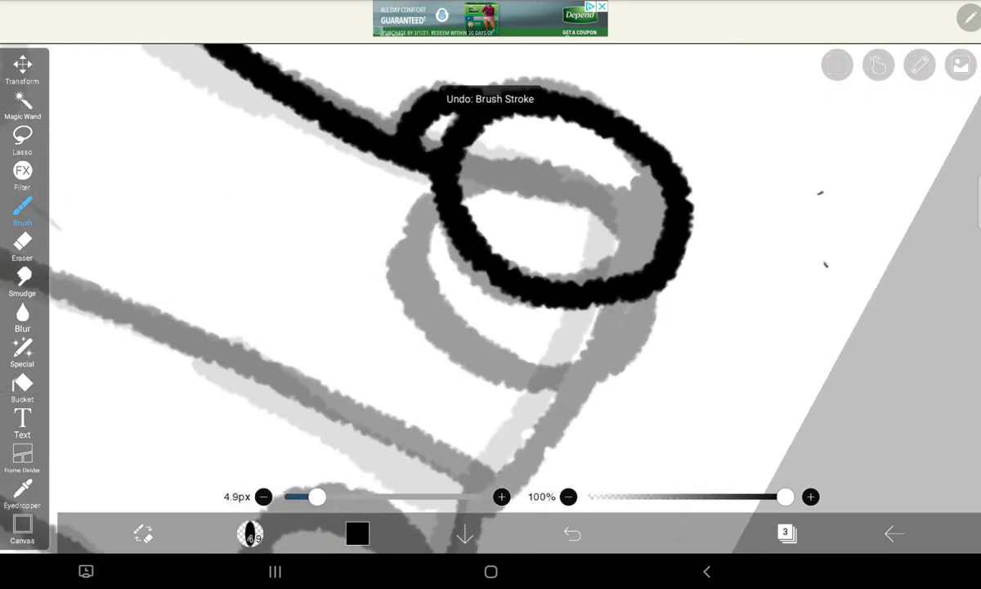
{"action": "left_click_drag", "start_coordinate": [413, 196], "coordinate": [499, 413]}
{"action": "scroll", "coordinate": [491, 294], "scroll_direction": "down", "scroll_amount": 2}
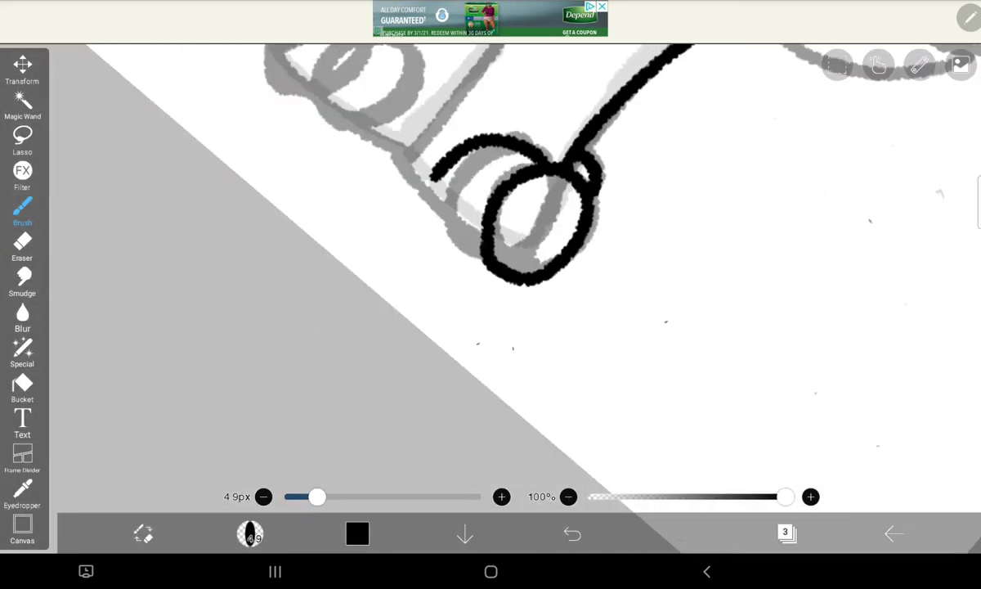
{"action": "scroll", "coordinate": [491, 295], "scroll_direction": "up", "scroll_amount": 2}
{"action": "left_click_drag", "start_coordinate": [370, 194], "coordinate": [405, 288]}
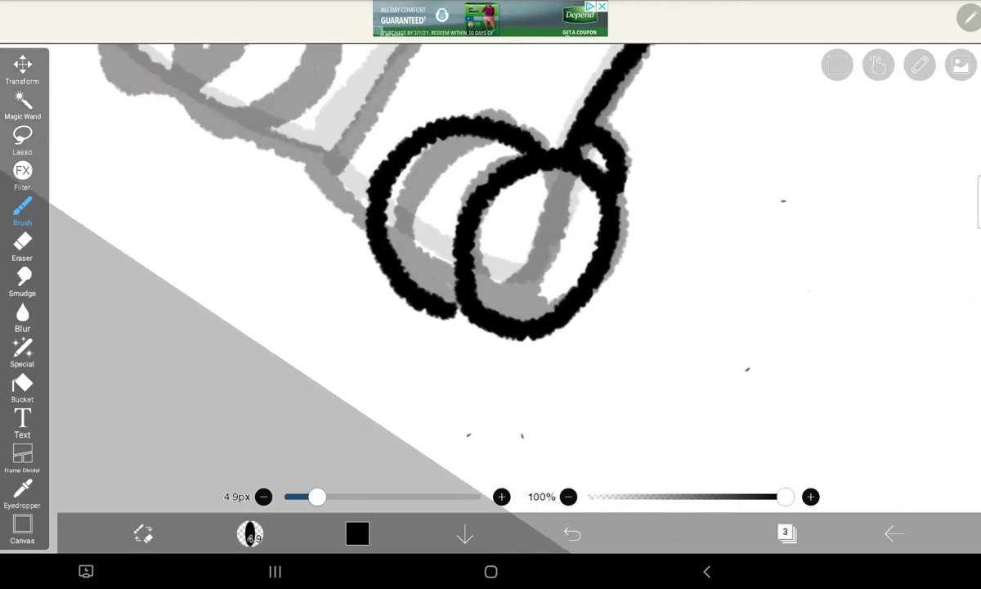
{"action": "scroll", "coordinate": [491, 294], "scroll_direction": "down", "scroll_amount": 2}
{"action": "scroll", "coordinate": [490, 294], "scroll_direction": "up", "scroll_amount": 2}
{"action": "scroll", "coordinate": [490, 295], "scroll_direction": "up", "scroll_amount": 1}
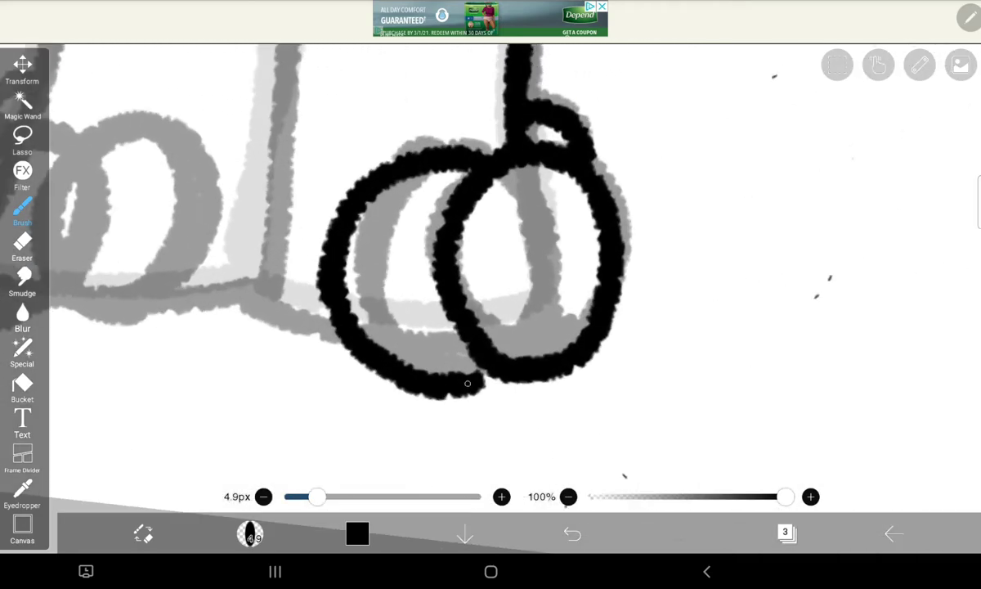
{"action": "scroll", "coordinate": [491, 294], "scroll_direction": "down", "scroll_amount": 3}
{"action": "scroll", "coordinate": [490, 294], "scroll_direction": "down", "scroll_amount": 2}
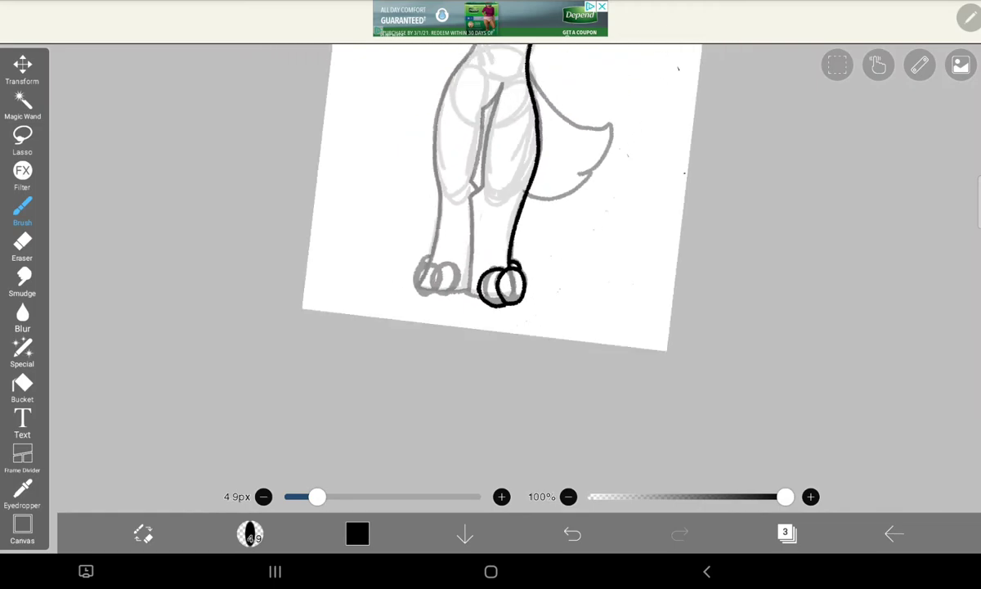
- Start the black inner line of the left leg, replacing a short first stroke
{"action": "scroll", "coordinate": [491, 295], "scroll_direction": "up", "scroll_amount": 1}
{"action": "scroll", "coordinate": [490, 295], "scroll_direction": "up", "scroll_amount": 2}
{"action": "left_click_drag", "start_coordinate": [434, 142], "coordinate": [462, 223]}
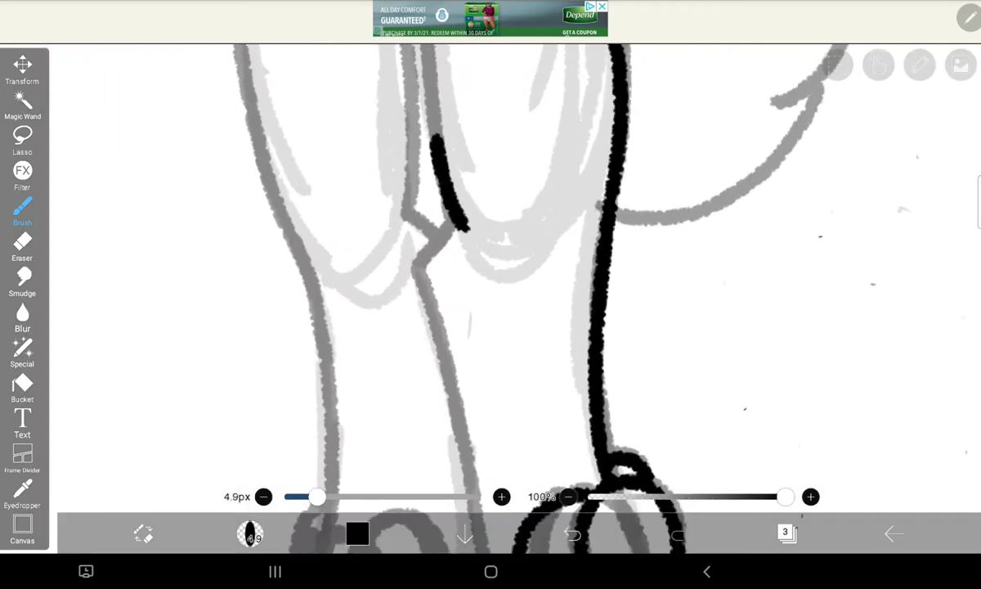
{"action": "scroll", "coordinate": [490, 294], "scroll_direction": "down", "scroll_amount": 2}
{"action": "key", "text": "ctrl+z"}
{"action": "scroll", "coordinate": [490, 294], "scroll_direction": "up", "scroll_amount": 3}
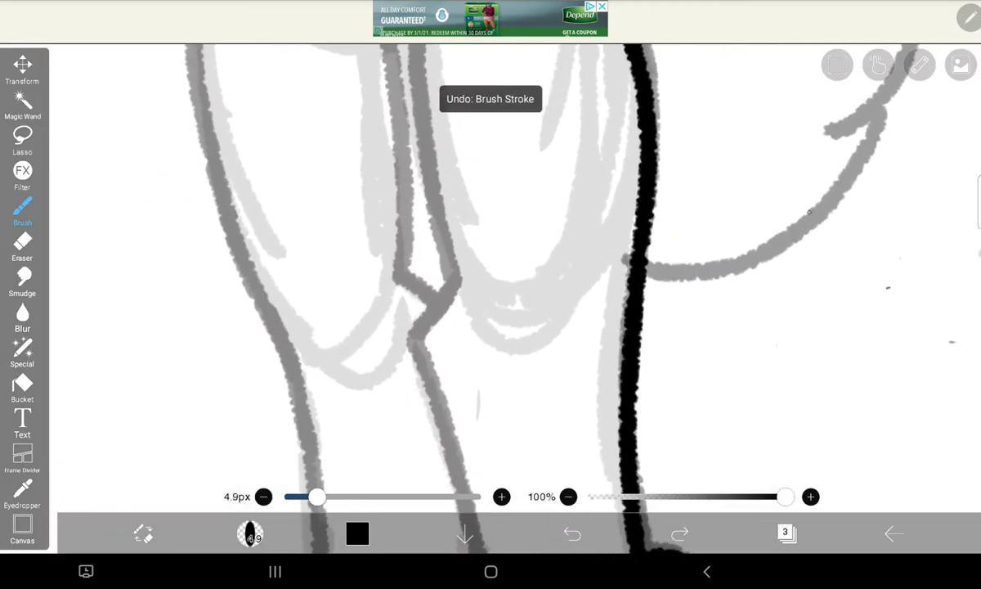
{"action": "scroll", "coordinate": [490, 294], "scroll_direction": "up", "scroll_amount": 2}
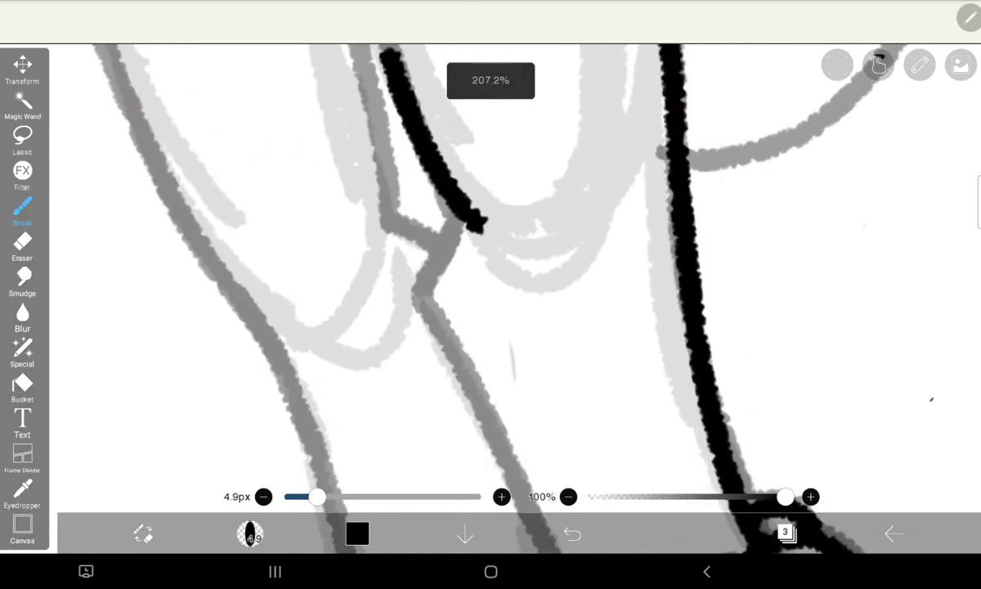
{"action": "left_click_drag", "start_coordinate": [481, 217], "coordinate": [436, 315]}
{"action": "scroll", "coordinate": [491, 295], "scroll_direction": "down", "scroll_amount": 3}
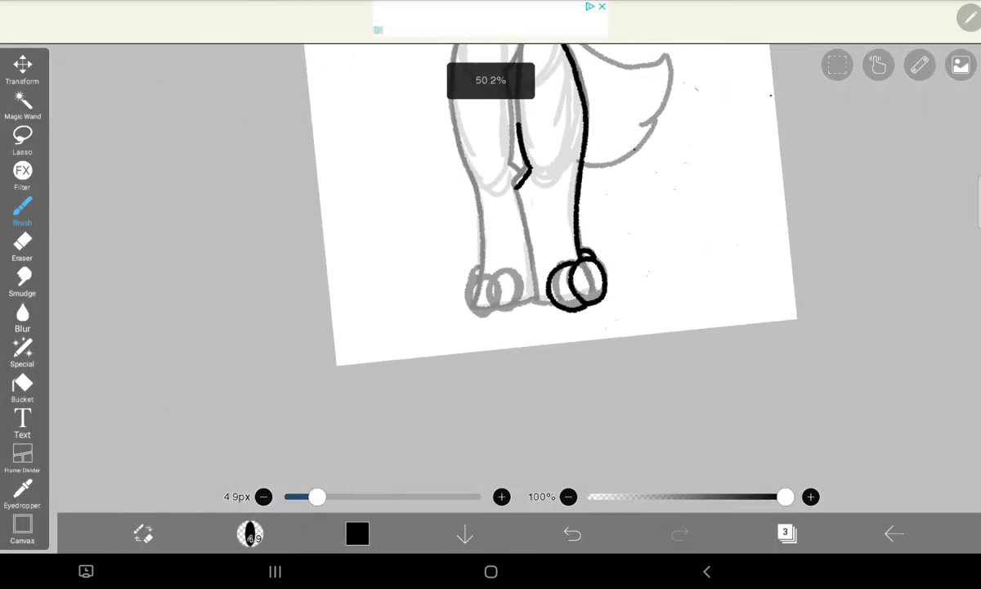
{"action": "scroll", "coordinate": [491, 294], "scroll_direction": "up", "scroll_amount": 2}
{"action": "scroll", "coordinate": [490, 294], "scroll_direction": "up", "scroll_amount": 1}
- Trace the left leg's inner outline down to the foot and lengthen it along the thigh
{"action": "mouse_move", "coordinate": [485, 119]}
{"action": "left_mouse_down"}
{"action": "mouse_move", "coordinate": [505, 411]}
{"action": "mouse_move", "coordinate": [536, 421]}
{"action": "left_mouse_up"}
{"action": "scroll", "coordinate": [491, 295], "scroll_direction": "down", "scroll_amount": 3}
{"action": "scroll", "coordinate": [491, 295], "scroll_direction": "down", "scroll_amount": 2}
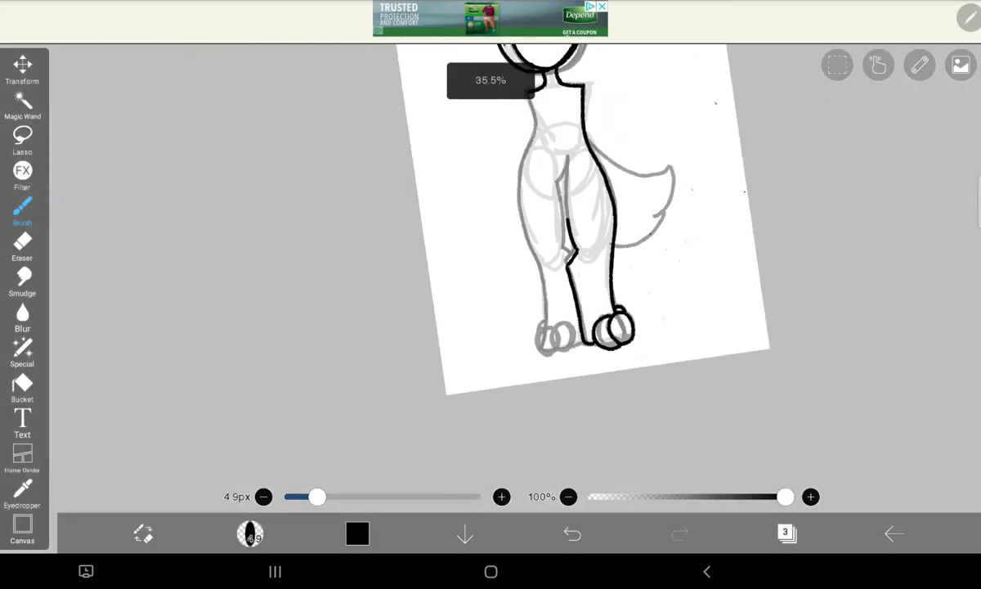
{"action": "scroll", "coordinate": [490, 294], "scroll_direction": "up", "scroll_amount": 2}
{"action": "scroll", "coordinate": [490, 295], "scroll_direction": "up", "scroll_amount": 2}
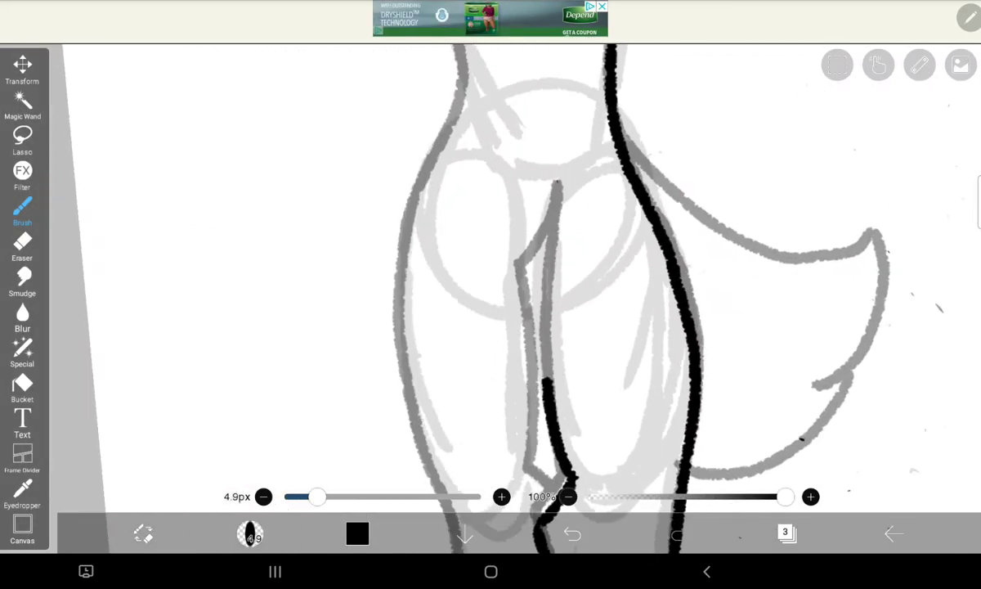
{"action": "scroll", "coordinate": [491, 294], "scroll_direction": "down", "scroll_amount": 3}
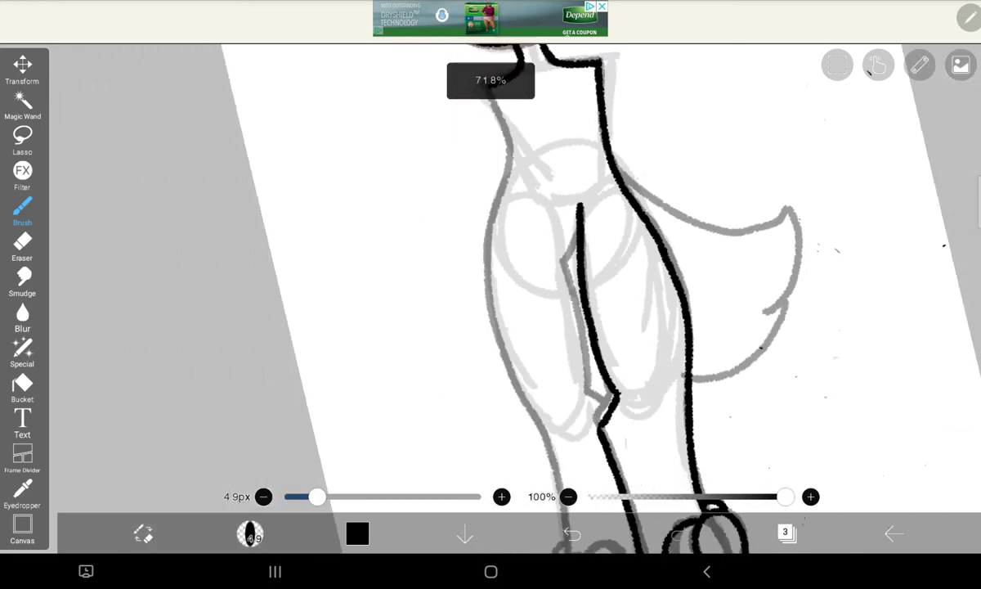
{"action": "scroll", "coordinate": [490, 294], "scroll_direction": "up", "scroll_amount": 4}
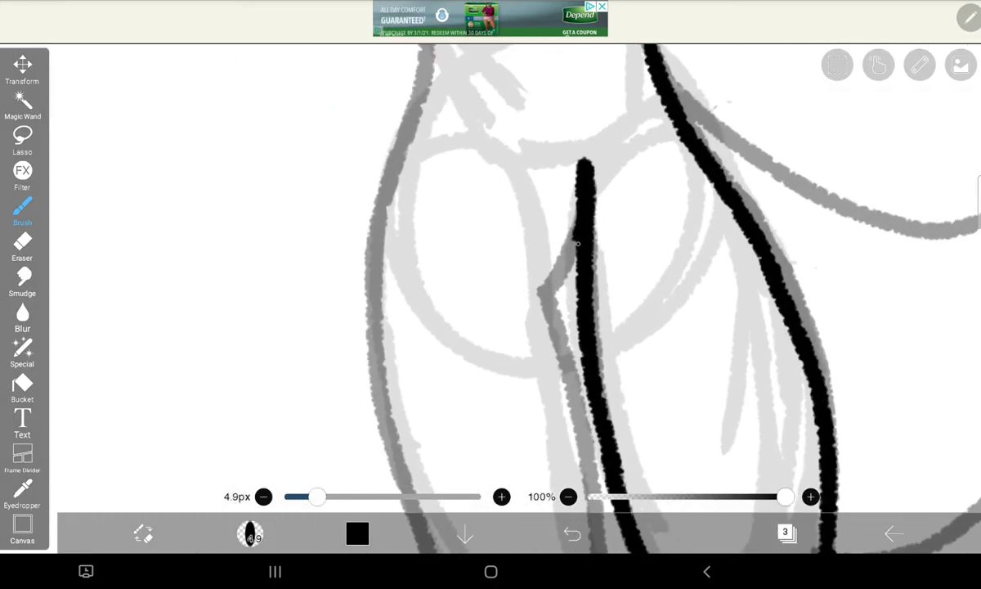
{"action": "scroll", "coordinate": [491, 295], "scroll_direction": "down", "scroll_amount": 3}
{"action": "scroll", "coordinate": [490, 295], "scroll_direction": "up", "scroll_amount": 3}
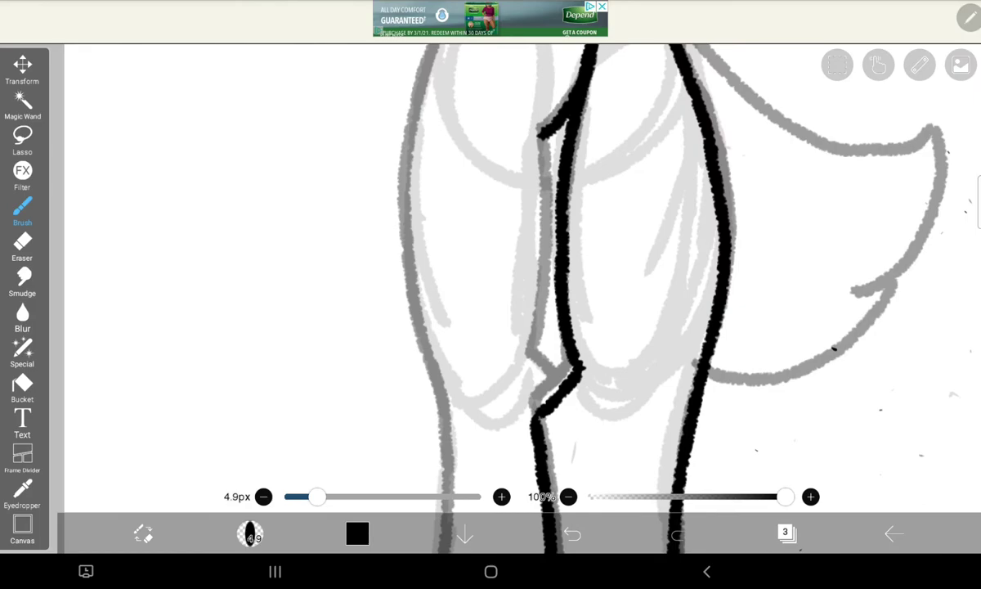
{"action": "left_click_drag", "start_coordinate": [540, 131], "coordinate": [543, 170]}
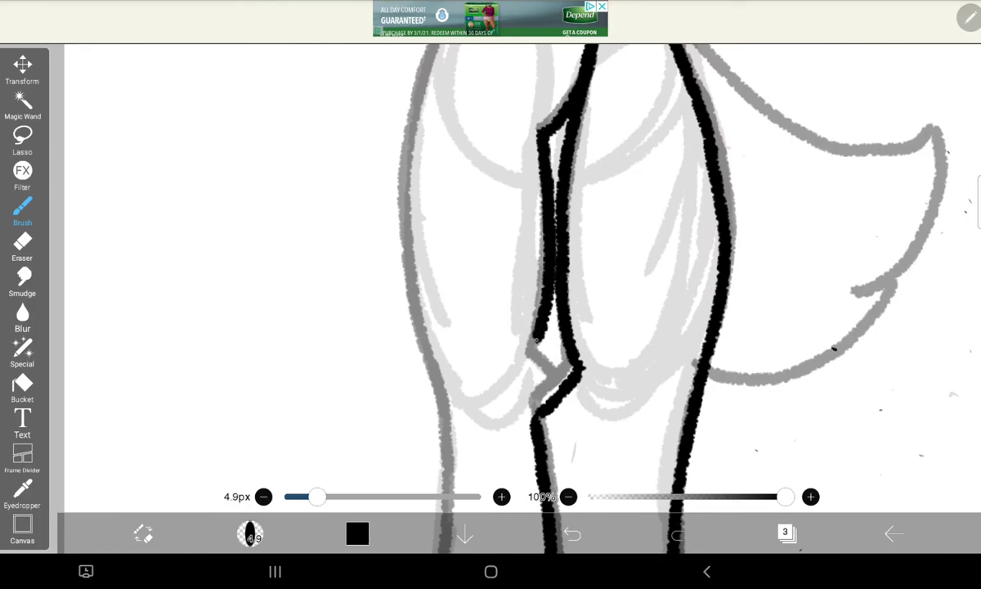
{"action": "scroll", "coordinate": [490, 295], "scroll_direction": "down", "scroll_amount": 3}
- Ink a black loop around the left paw's first grey toe
{"action": "scroll", "coordinate": [491, 295], "scroll_direction": "down", "scroll_amount": 1}
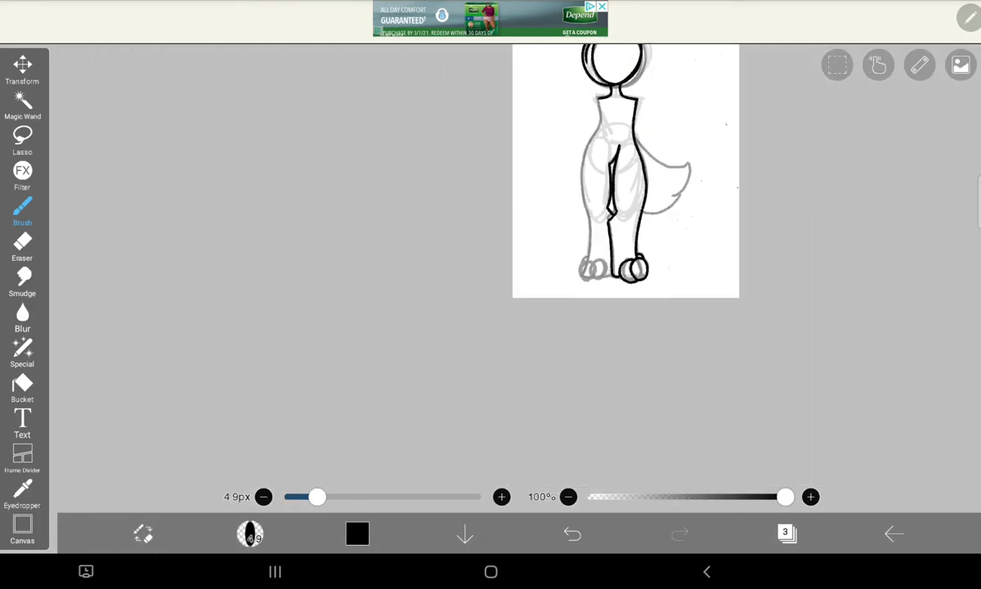
{"action": "scroll", "coordinate": [491, 294], "scroll_direction": "up", "scroll_amount": 3}
{"action": "scroll", "coordinate": [589, 270], "scroll_direction": "up", "scroll_amount": 3}
{"action": "scroll", "coordinate": [589, 270], "scroll_direction": "up", "scroll_amount": 3}
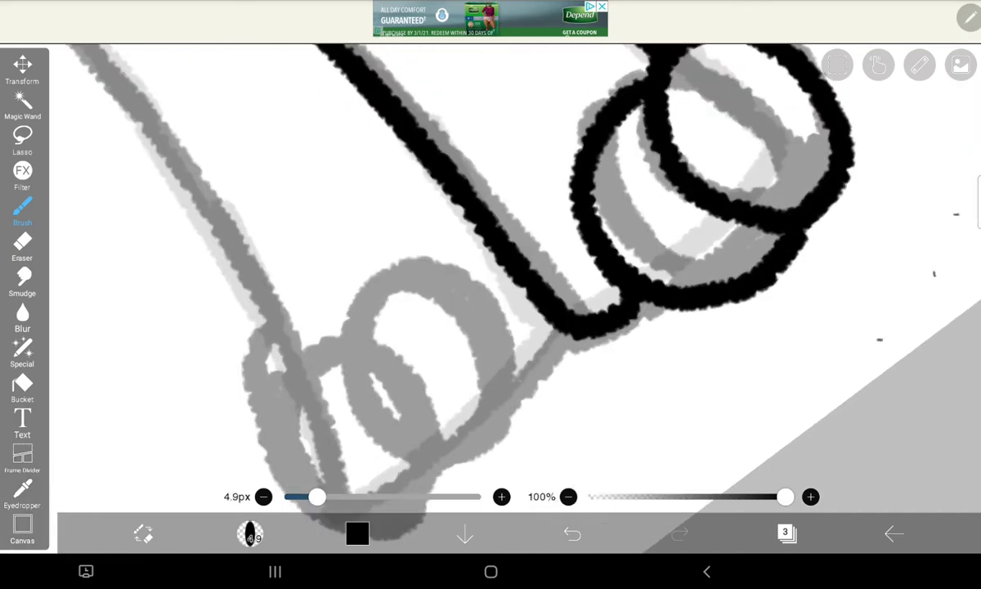
{"action": "scroll", "coordinate": [490, 295], "scroll_direction": "down", "scroll_amount": 3}
{"action": "scroll", "coordinate": [491, 294], "scroll_direction": "up", "scroll_amount": 3}
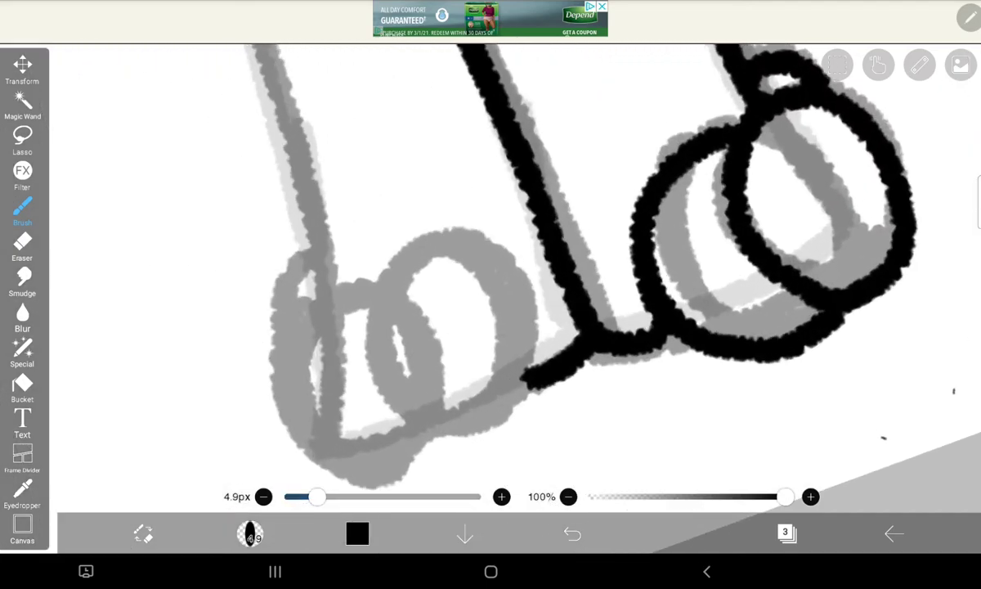
{"action": "mouse_move", "coordinate": [396, 277]}
{"action": "left_mouse_down"}
{"action": "mouse_move", "coordinate": [425, 401]}
{"action": "mouse_move", "coordinate": [514, 282]}
{"action": "mouse_move", "coordinate": [423, 231]}
{"action": "left_mouse_up"}
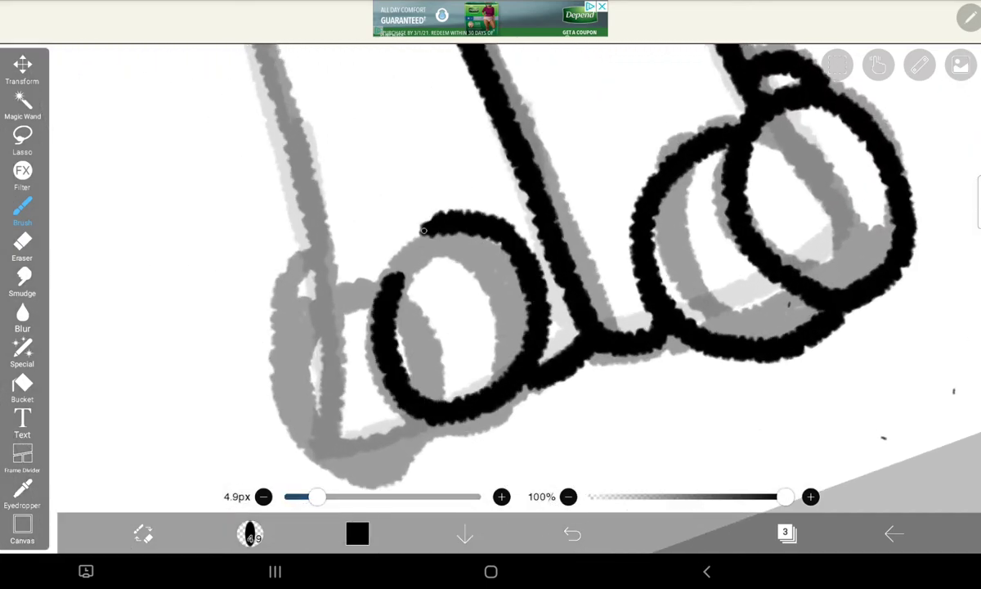
- Draw and close the left paw's outer toe loop, undoing two misplaced attempts
{"action": "scroll", "coordinate": [491, 295], "scroll_direction": "down", "scroll_amount": 3}
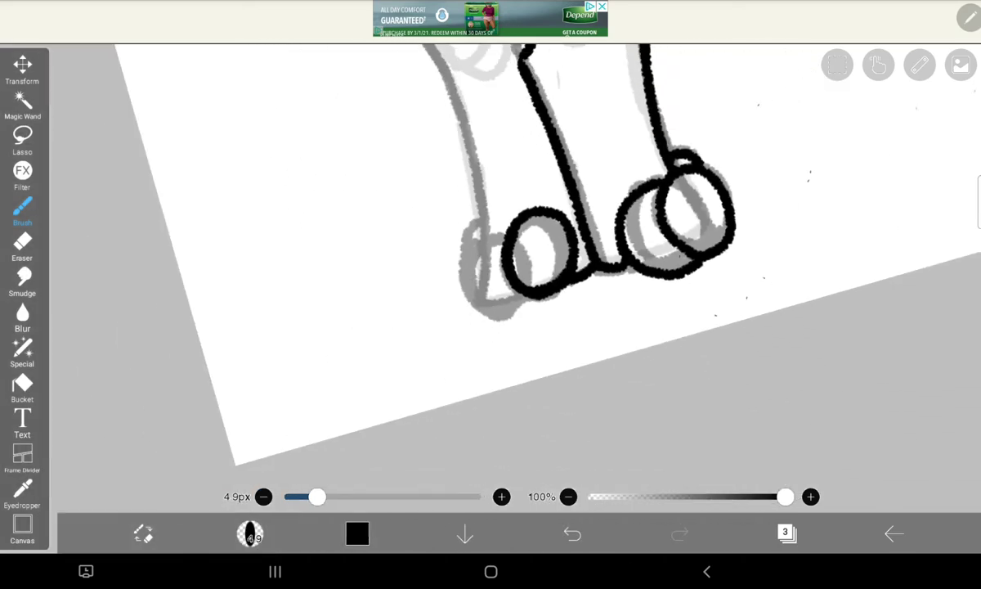
{"action": "scroll", "coordinate": [491, 294], "scroll_direction": "up", "scroll_amount": 3}
{"action": "mouse_move", "coordinate": [507, 176]}
{"action": "left_mouse_down"}
{"action": "mouse_move", "coordinate": [407, 221]}
{"action": "mouse_move", "coordinate": [445, 401]}
{"action": "mouse_move", "coordinate": [622, 392]}
{"action": "left_mouse_up"}
{"action": "left_click", "coordinate": [573, 533]}
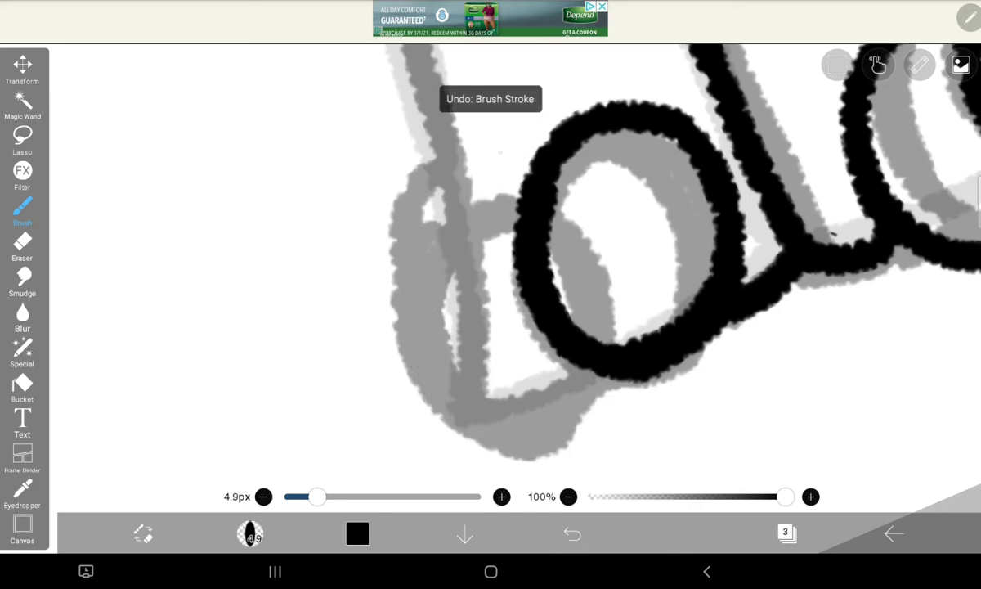
{"action": "mouse_move", "coordinate": [495, 156]}
{"action": "left_mouse_down"}
{"action": "mouse_move", "coordinate": [434, 184]}
{"action": "mouse_move", "coordinate": [442, 398]}
{"action": "mouse_move", "coordinate": [583, 396]}
{"action": "left_mouse_up"}
{"action": "left_click", "coordinate": [572, 533]}
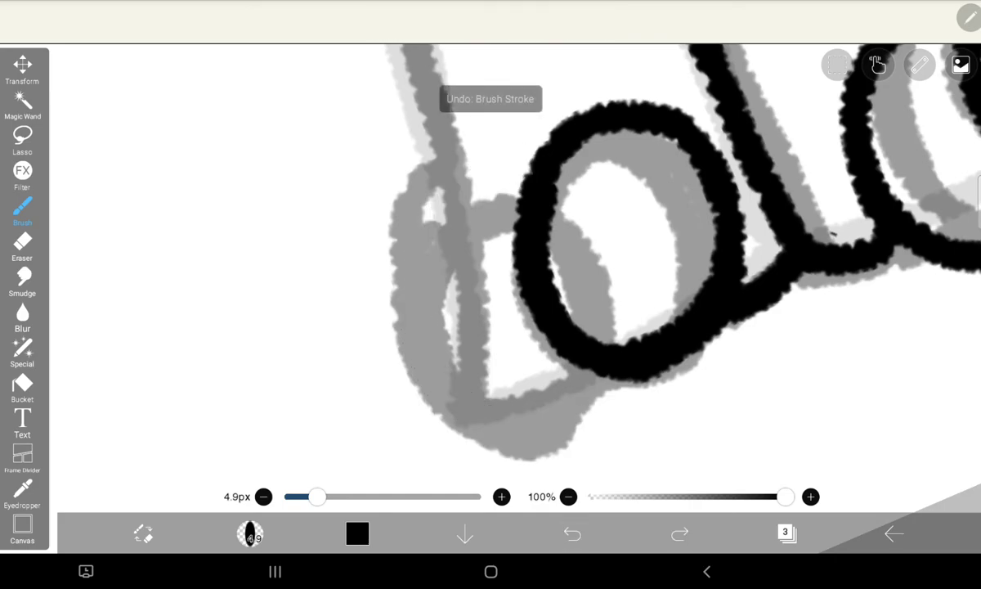
{"action": "mouse_move", "coordinate": [494, 162]}
{"action": "left_mouse_down"}
{"action": "mouse_move", "coordinate": [384, 241]}
{"action": "mouse_move", "coordinate": [536, 417]}
{"action": "mouse_move", "coordinate": [613, 380]}
{"action": "left_mouse_up"}
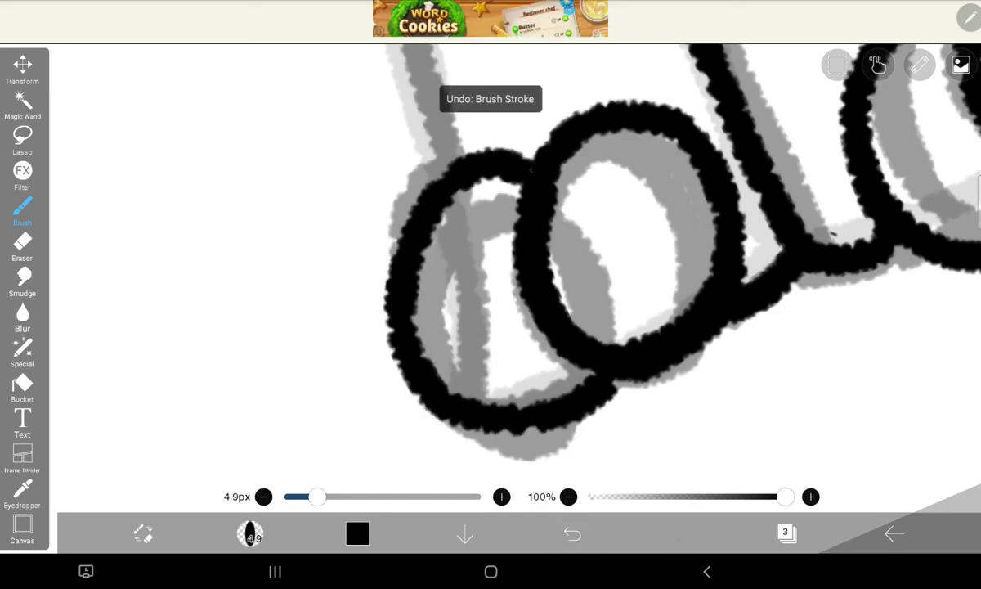
{"action": "left_click_drag", "start_coordinate": [437, 131], "coordinate": [397, 236]}
- Begin the left leg's outer outline down the hip, undoing a stray stroke
{"action": "scroll", "coordinate": [572, 245], "scroll_direction": "down", "scroll_amount": 10}
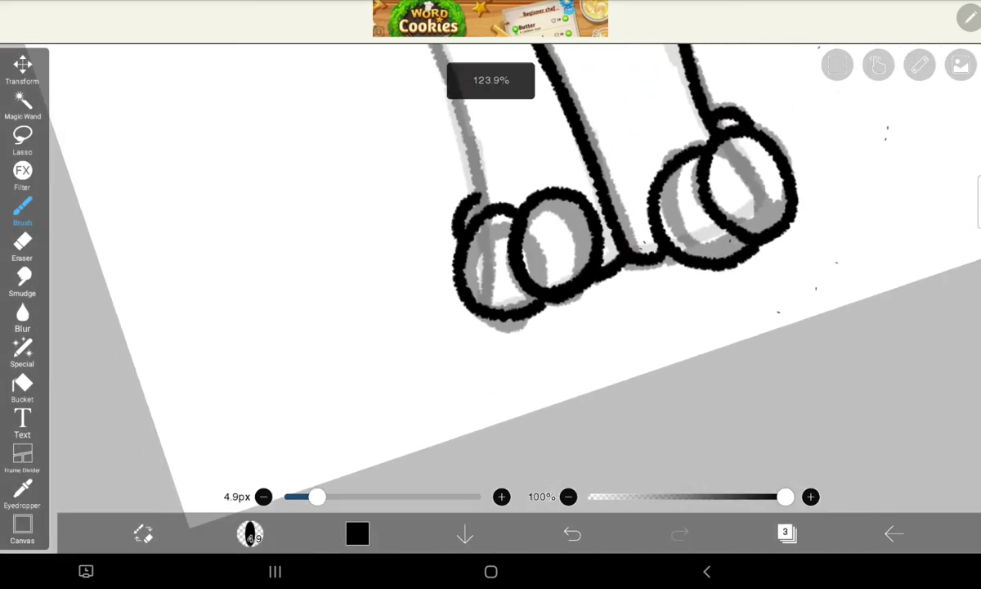
{"action": "scroll", "coordinate": [556, 131], "scroll_direction": "up", "scroll_amount": 5}
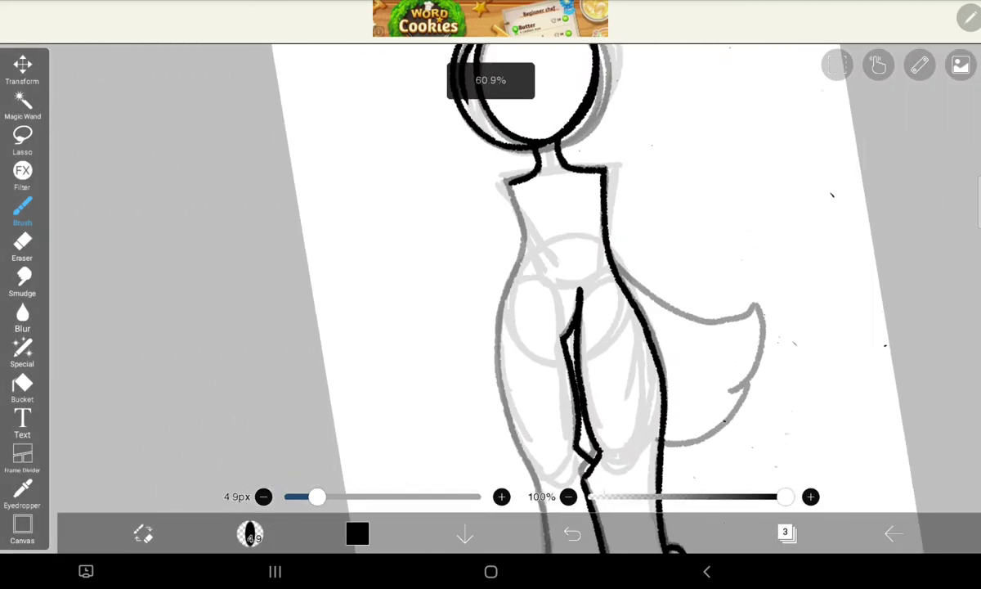
{"action": "scroll", "coordinate": [556, 131], "scroll_direction": "up", "scroll_amount": 5}
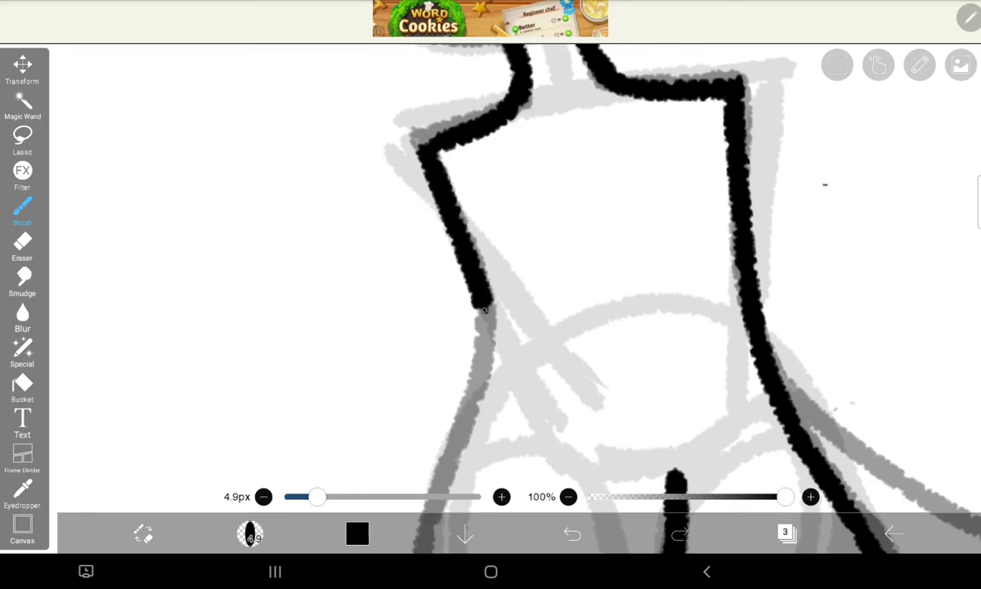
{"action": "scroll", "coordinate": [573, 278], "scroll_direction": "down", "scroll_amount": 5}
{"action": "scroll", "coordinate": [572, 278], "scroll_direction": "down", "scroll_amount": 3}
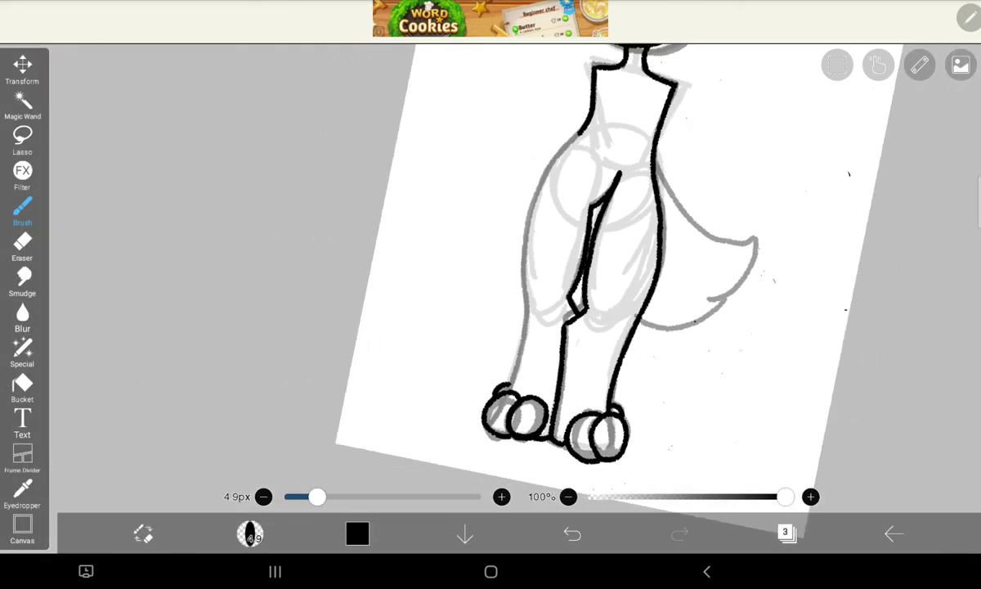
{"action": "scroll", "coordinate": [573, 278], "scroll_direction": "up", "scroll_amount": 5}
{"action": "scroll", "coordinate": [622, 295], "scroll_direction": "up", "scroll_amount": 3}
{"action": "left_click_drag", "start_coordinate": [548, 94], "coordinate": [532, 125]}
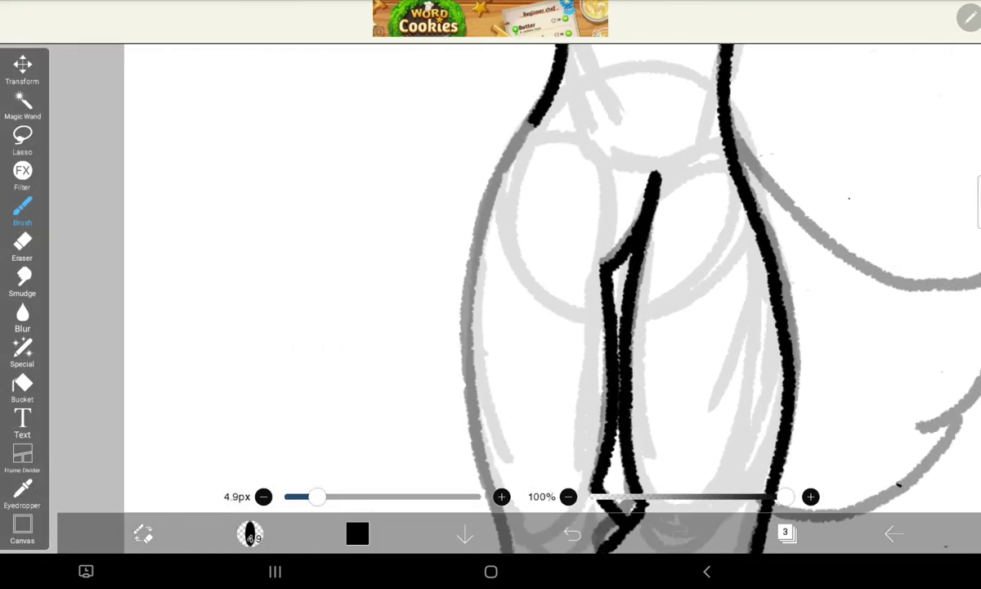
{"action": "left_click_drag", "start_coordinate": [502, 190], "coordinate": [484, 266]}
{"action": "left_click", "coordinate": [572, 534]}
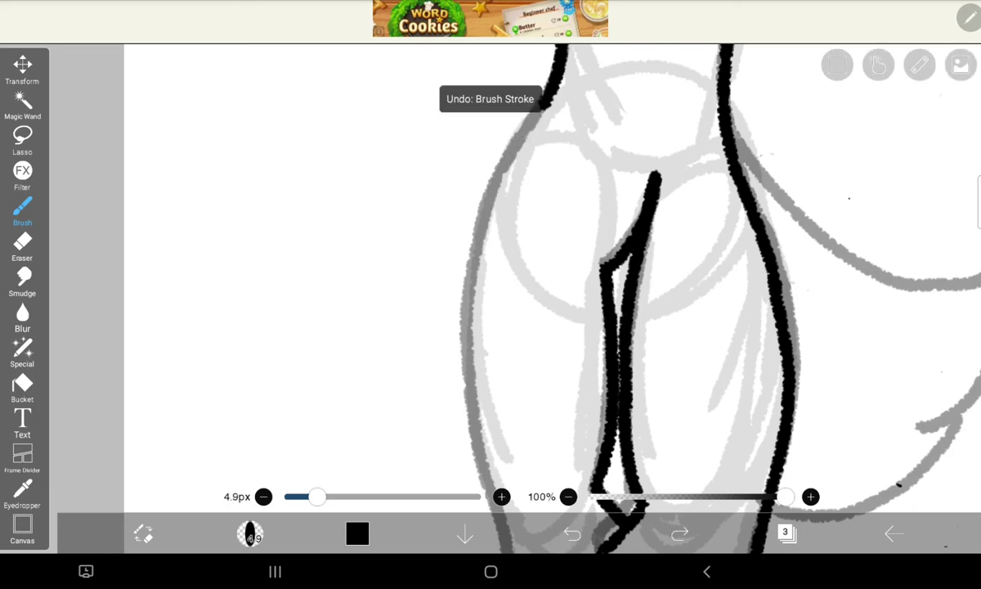
- Redraw the left leg's outer outline from the thigh down to the paw
{"action": "scroll", "coordinate": [654, 295], "scroll_direction": "up", "scroll_amount": 2}
{"action": "mouse_move", "coordinate": [533, 93]}
{"action": "left_mouse_down"}
{"action": "mouse_move", "coordinate": [478, 155]}
{"action": "mouse_move", "coordinate": [450, 313]}
{"action": "left_mouse_up"}
{"action": "left_click_drag", "start_coordinate": [440, 415], "coordinate": [449, 544]}
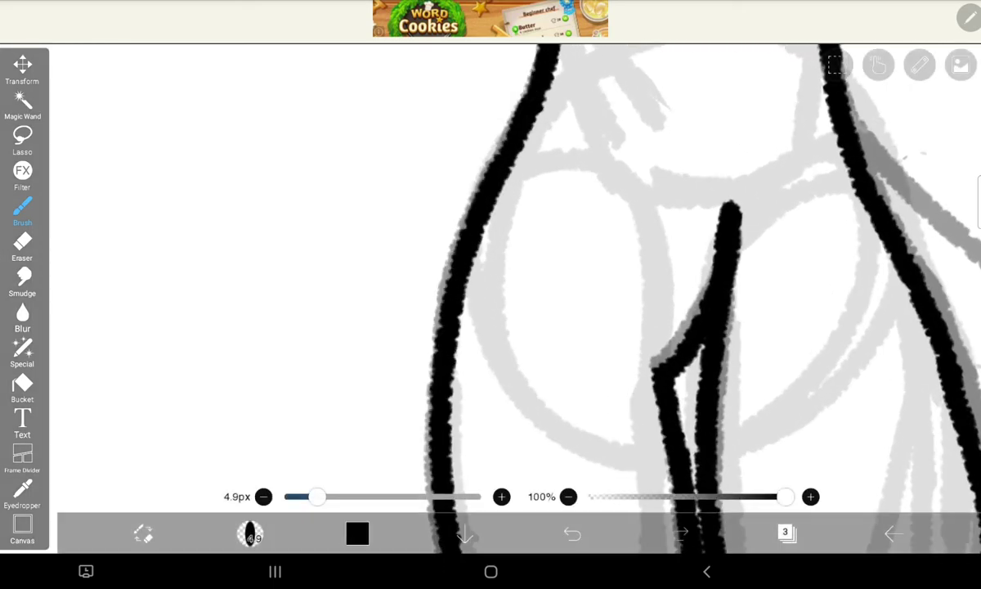
{"action": "scroll", "coordinate": [654, 295], "scroll_direction": "down", "scroll_amount": 3}
{"action": "scroll", "coordinate": [654, 294], "scroll_direction": "down", "scroll_amount": 2}
{"action": "scroll", "coordinate": [654, 294], "scroll_direction": "up", "scroll_amount": 3}
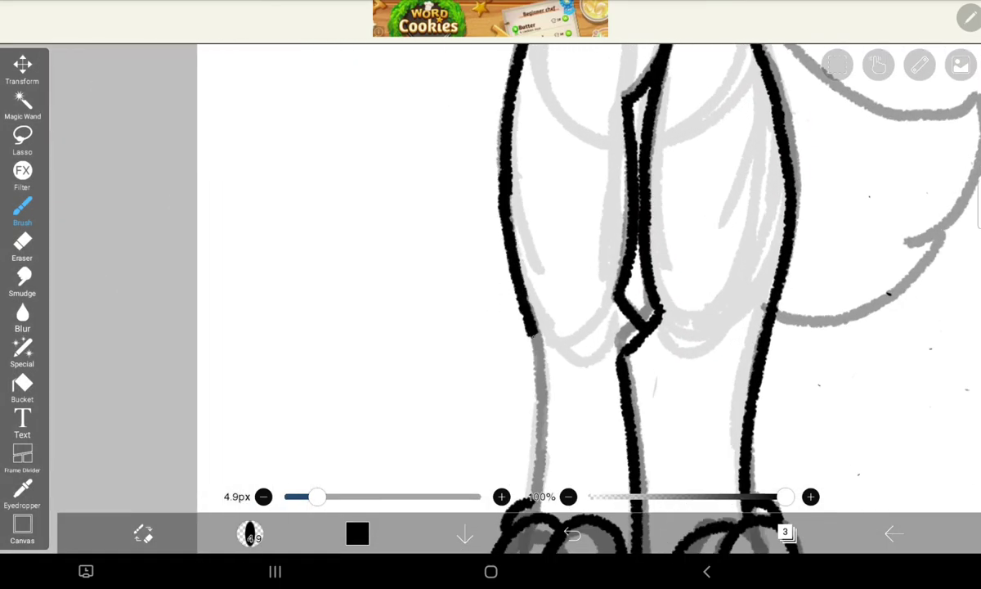
{"action": "left_click_drag", "start_coordinate": [538, 402], "coordinate": [533, 511]}
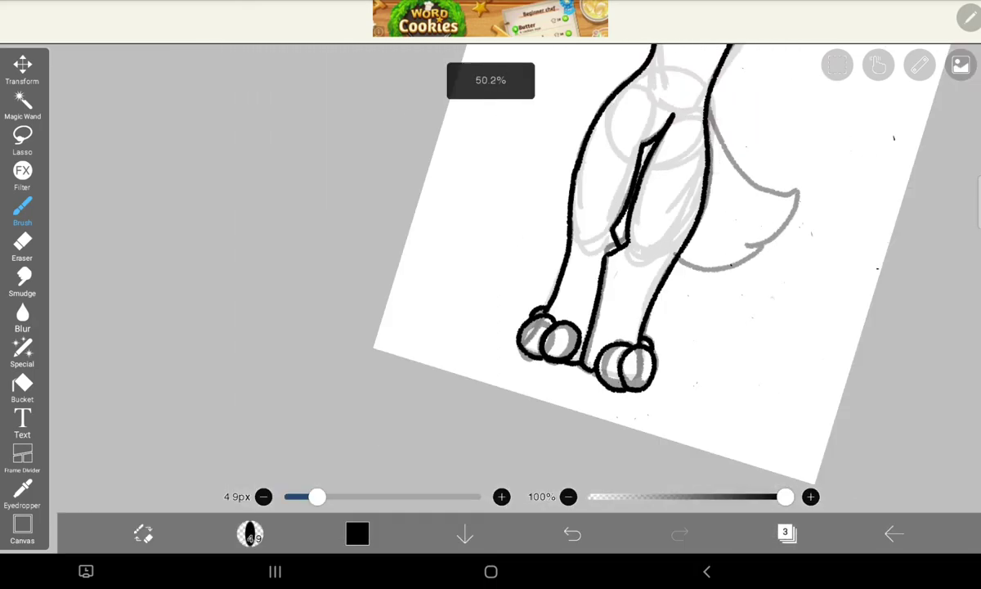
{"action": "scroll", "coordinate": [589, 295], "scroll_direction": "down", "scroll_amount": 5}
{"action": "scroll", "coordinate": [622, 278], "scroll_direction": "up", "scroll_amount": 3}
{"action": "scroll", "coordinate": [621, 278], "scroll_direction": "up", "scroll_amount": 2}
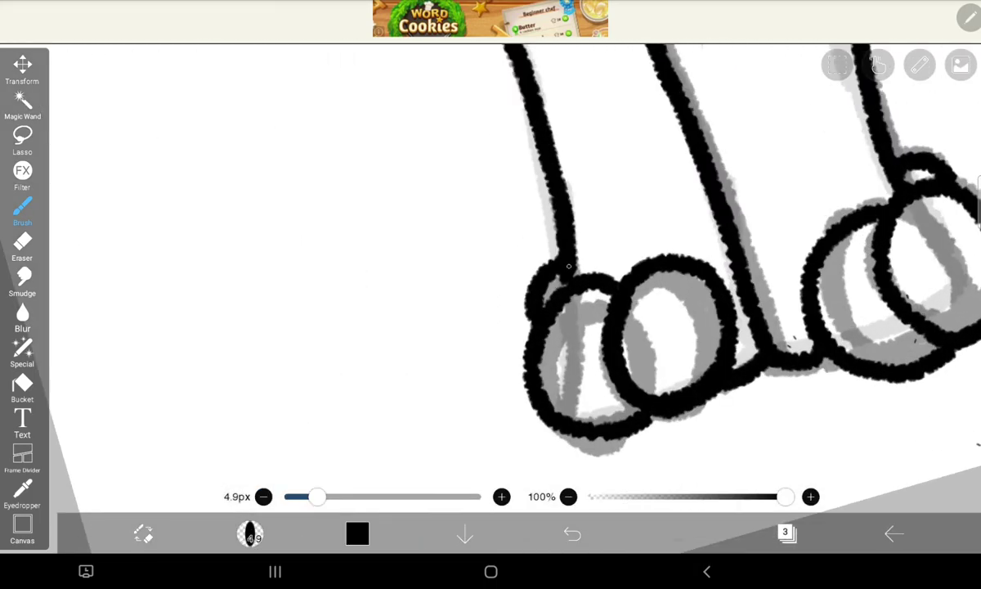
{"action": "scroll", "coordinate": [491, 278], "scroll_direction": "down", "scroll_amount": 3}
{"action": "scroll", "coordinate": [491, 278], "scroll_direction": "down", "scroll_amount": 2}
- Extend the black line along the back leg's inner edge and add its hooked end near the knee
{"action": "scroll", "coordinate": [490, 278], "scroll_direction": "down", "scroll_amount": 1}
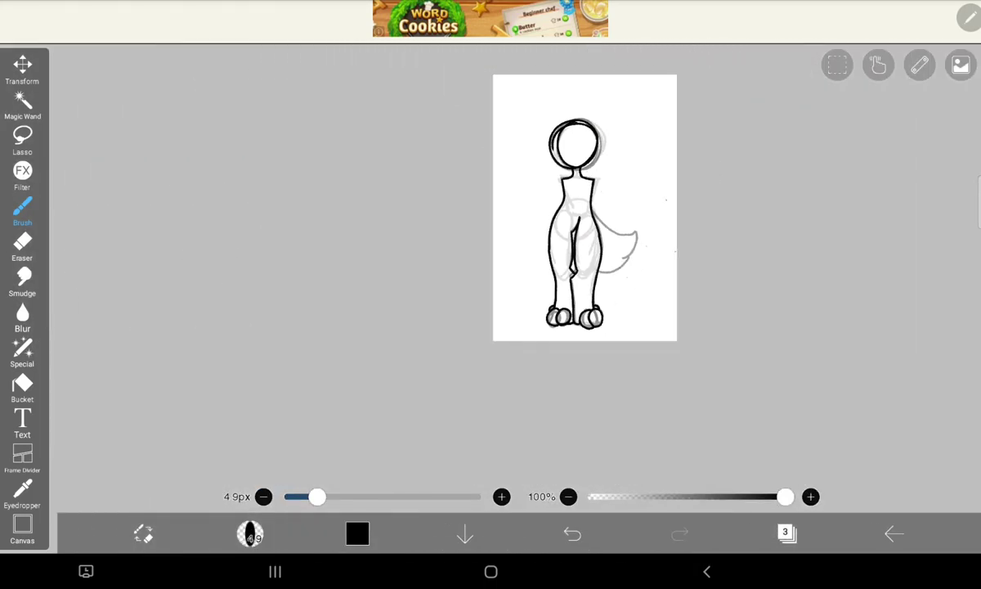
{"action": "scroll", "coordinate": [490, 278], "scroll_direction": "up", "scroll_amount": 3}
{"action": "scroll", "coordinate": [368, 269], "scroll_direction": "up", "scroll_amount": 3}
{"action": "scroll", "coordinate": [368, 270], "scroll_direction": "up", "scroll_amount": 2}
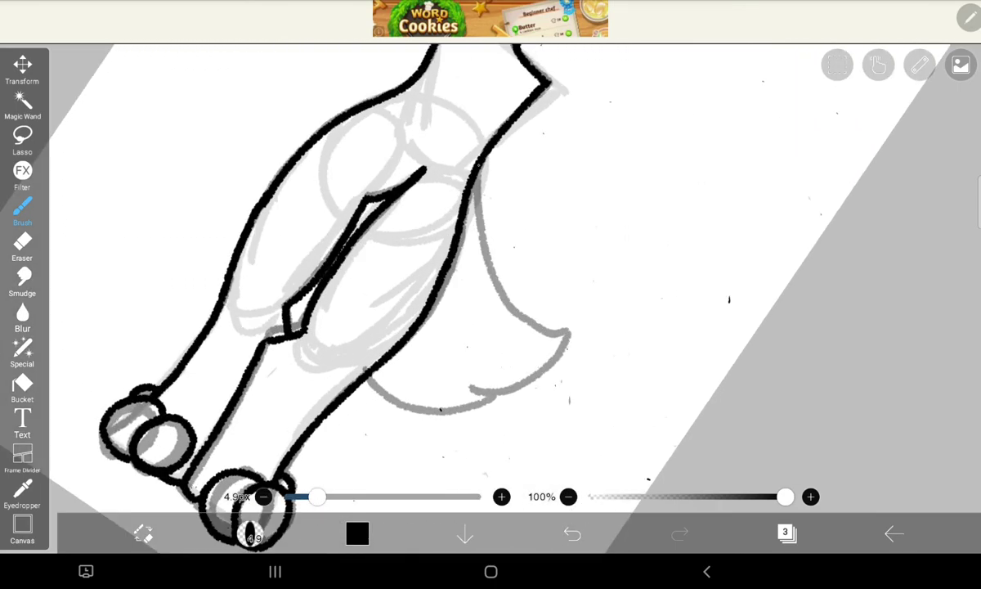
{"action": "left_click_drag", "start_coordinate": [488, 270], "coordinate": [546, 332]}
{"action": "scroll", "coordinate": [490, 278], "scroll_direction": "down", "scroll_amount": 3}
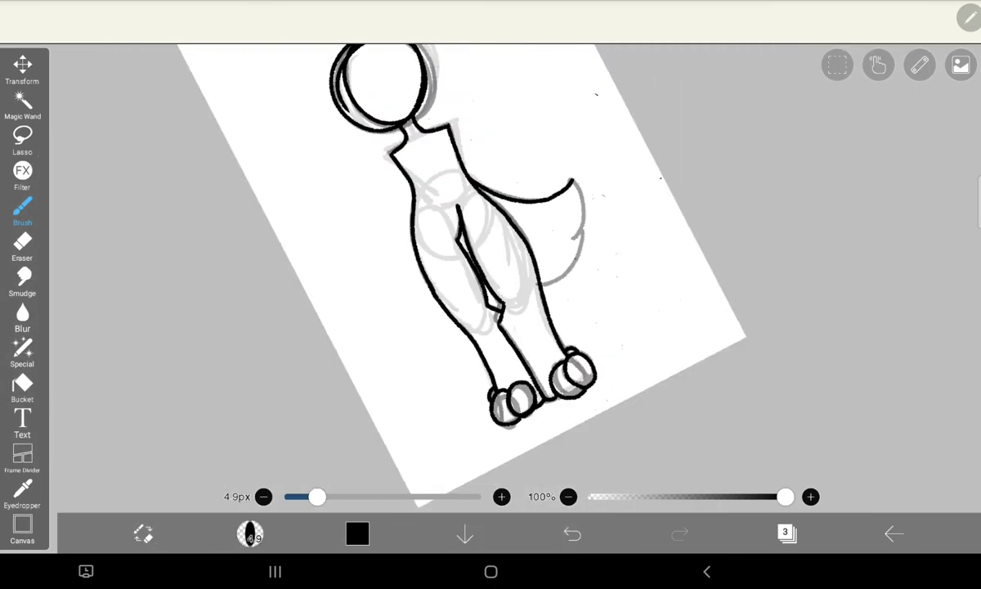
{"action": "scroll", "coordinate": [491, 278], "scroll_direction": "up", "scroll_amount": 2}
{"action": "scroll", "coordinate": [491, 278], "scroll_direction": "up", "scroll_amount": 2}
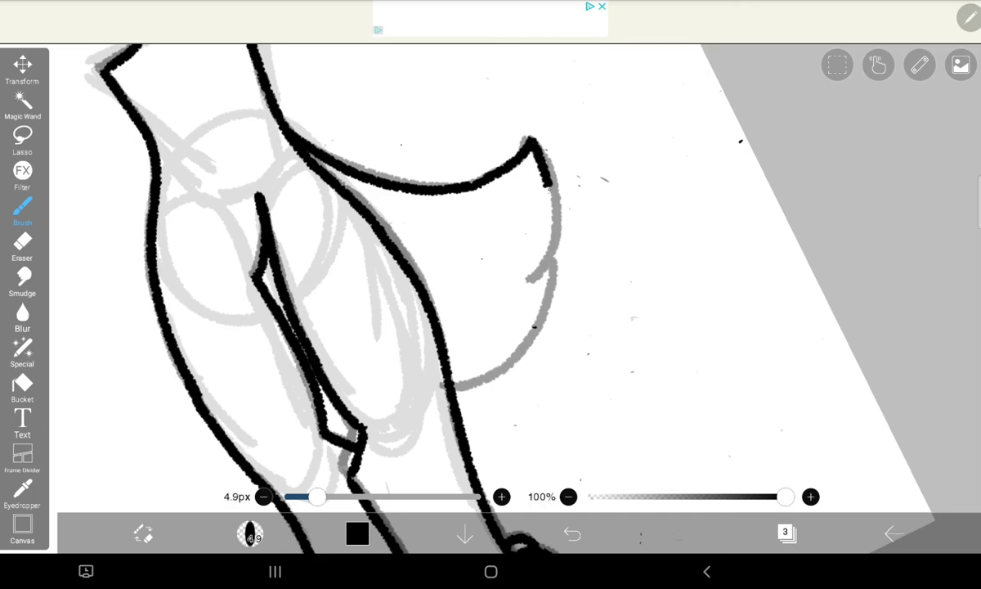
{"action": "left_click_drag", "start_coordinate": [527, 281], "coordinate": [546, 304]}
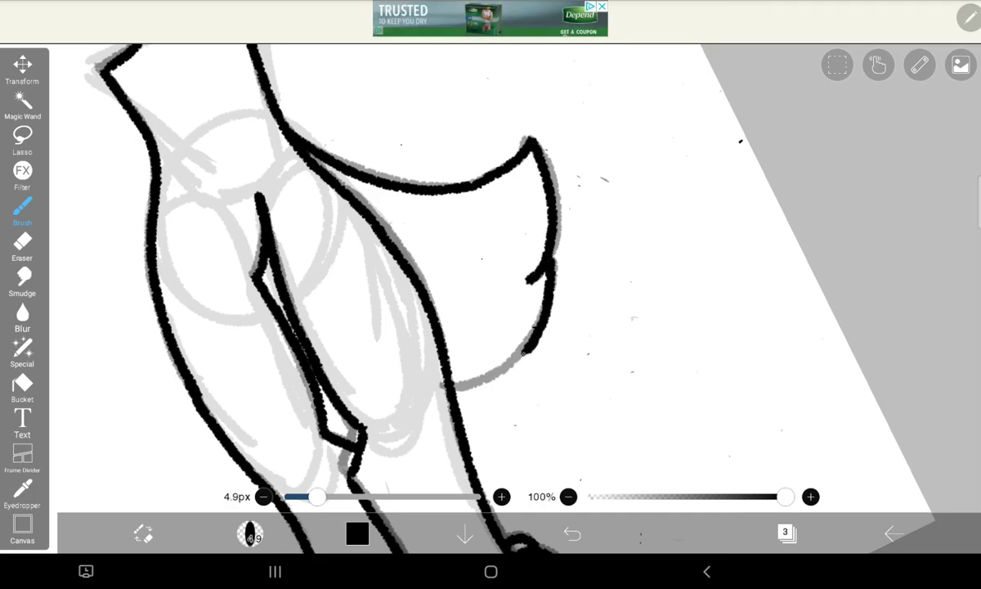
{"action": "scroll", "coordinate": [490, 295], "scroll_direction": "down", "scroll_amount": 5}
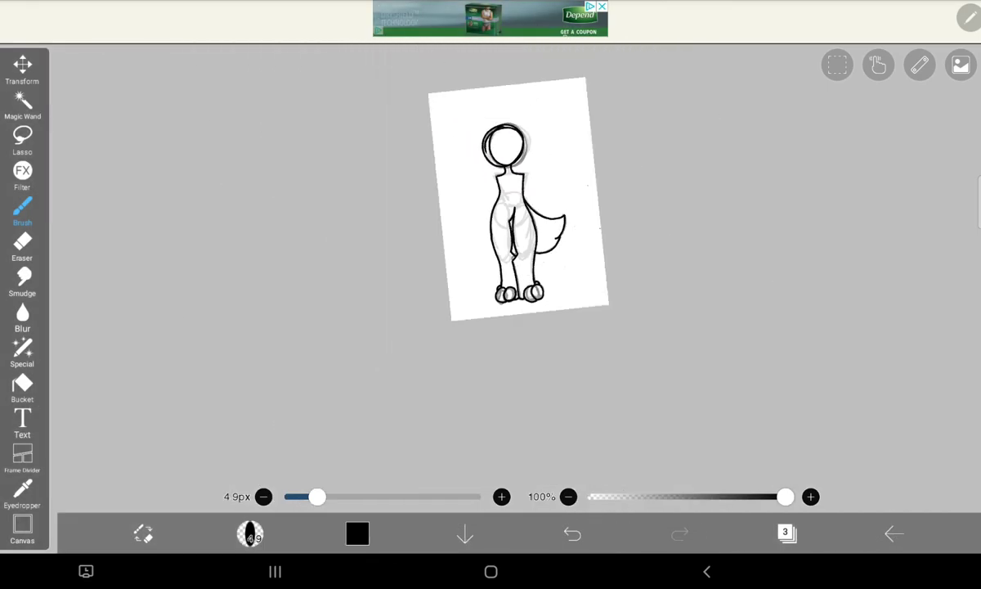
{"action": "scroll", "coordinate": [479, 246], "scroll_direction": "down", "scroll_amount": 3}
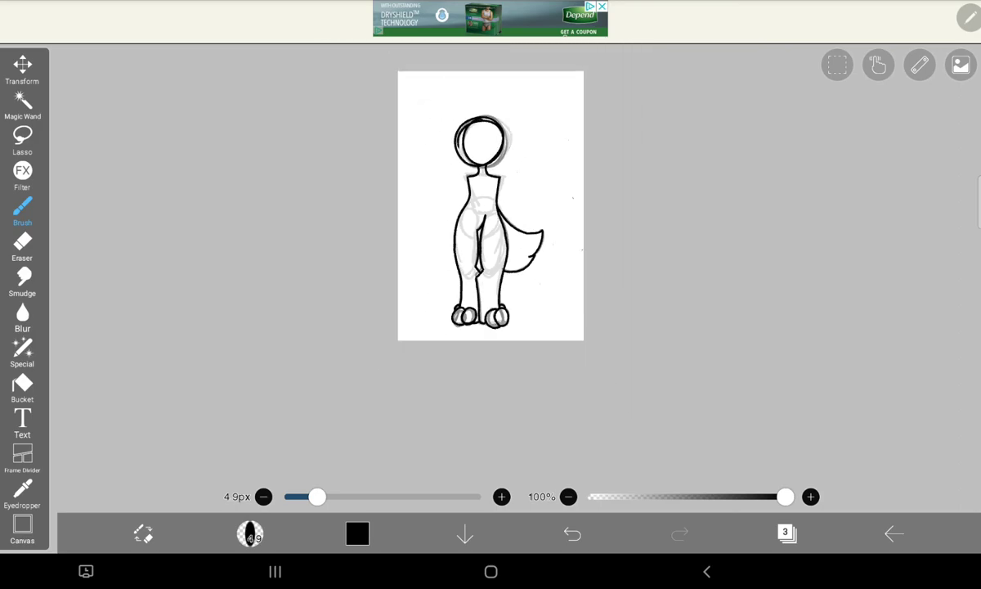
{"action": "scroll", "coordinate": [491, 270], "scroll_direction": "up", "scroll_amount": 3}
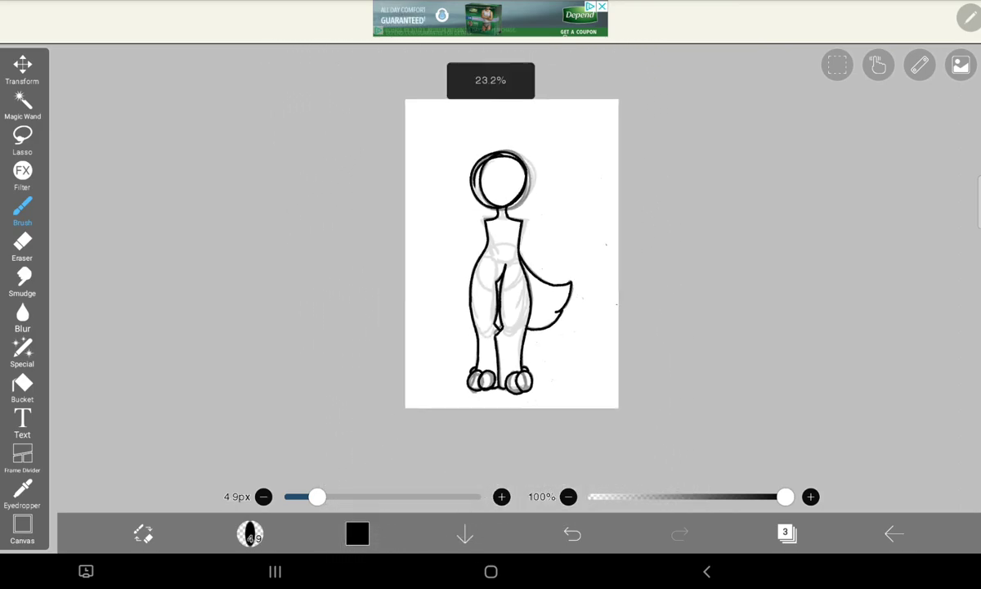
{"action": "scroll", "coordinate": [491, 274], "scroll_direction": "down", "scroll_amount": 2}
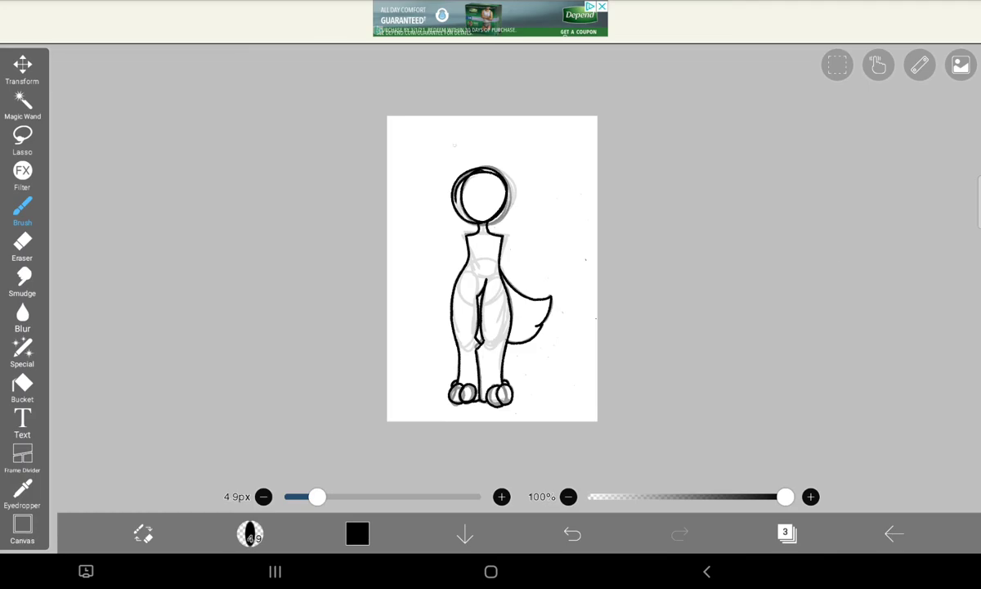
- Remove a stray oval stroke drawn around the figure
{"action": "left_click_drag", "start_coordinate": [429, 137], "coordinate": [446, 131]}
{"action": "key", "text": "ctrl+z"}
{"action": "scroll", "coordinate": [517, 247], "scroll_direction": "down", "scroll_amount": 2}
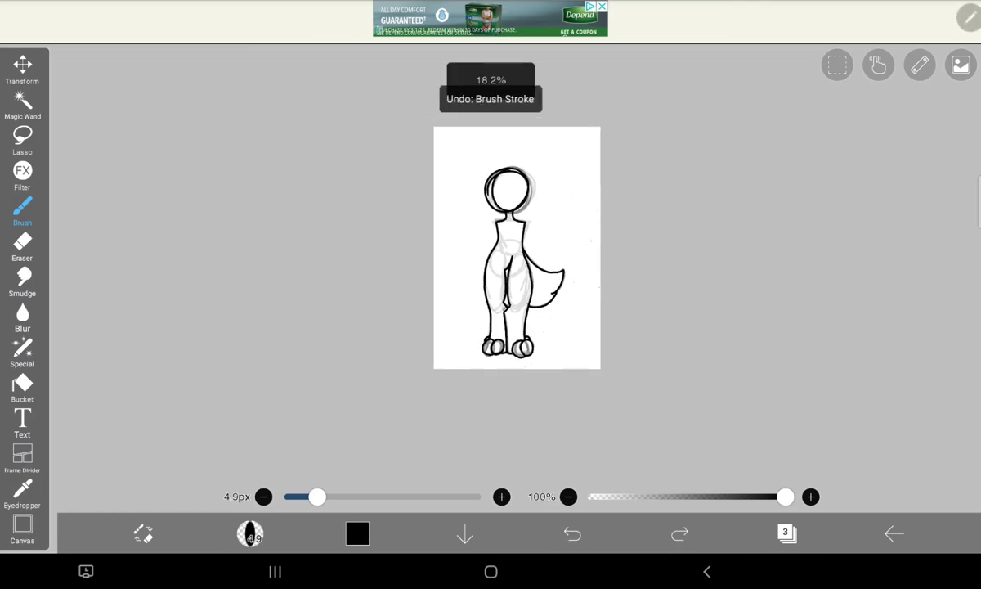
{"action": "scroll", "coordinate": [515, 262], "scroll_direction": "up", "scroll_amount": 1}
{"action": "scroll", "coordinate": [507, 262], "scroll_direction": "up", "scroll_amount": 2}
{"action": "scroll", "coordinate": [491, 270], "scroll_direction": "up", "scroll_amount": 2}
{"action": "scroll", "coordinate": [474, 278], "scroll_direction": "up", "scroll_amount": 2}
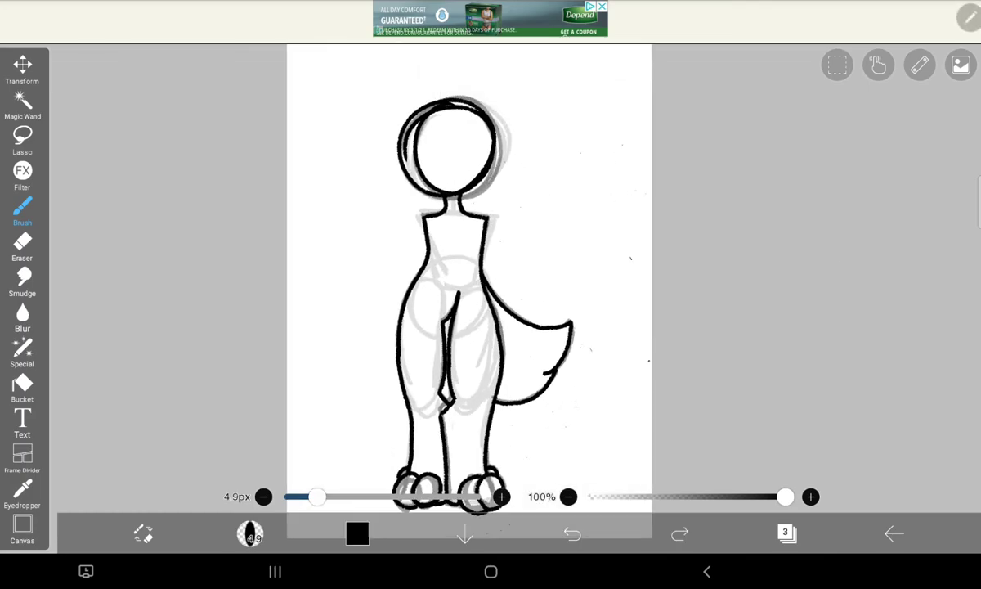
{"action": "scroll", "coordinate": [490, 274], "scroll_direction": "down", "scroll_amount": 2}
{"action": "scroll", "coordinate": [524, 253], "scroll_direction": "down", "scroll_amount": 1}
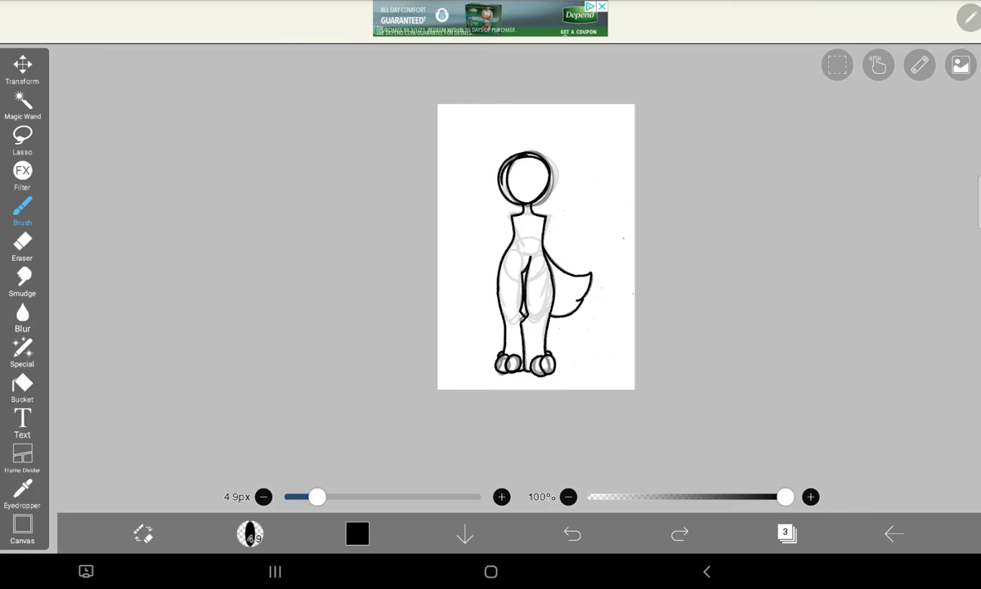
- Remove a stray stroke drawn across the legs
{"action": "left_click_drag", "start_coordinate": [515, 249], "coordinate": [472, 366]}
{"action": "key", "text": "ctrl+z"}
{"action": "scroll", "coordinate": [523, 253], "scroll_direction": "down", "scroll_amount": 1}
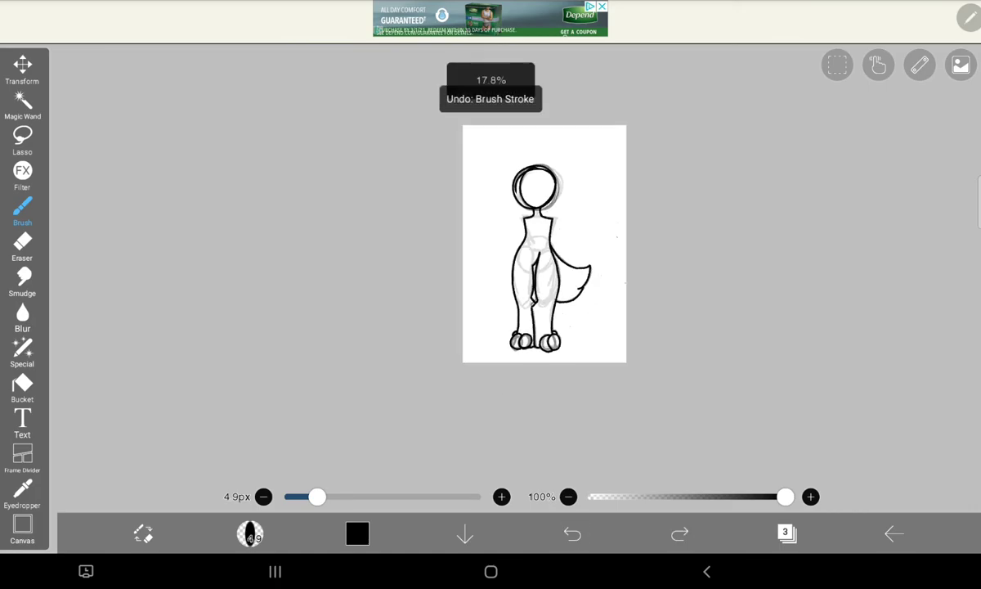
{"action": "scroll", "coordinate": [552, 220], "scroll_direction": "up", "scroll_amount": 3}
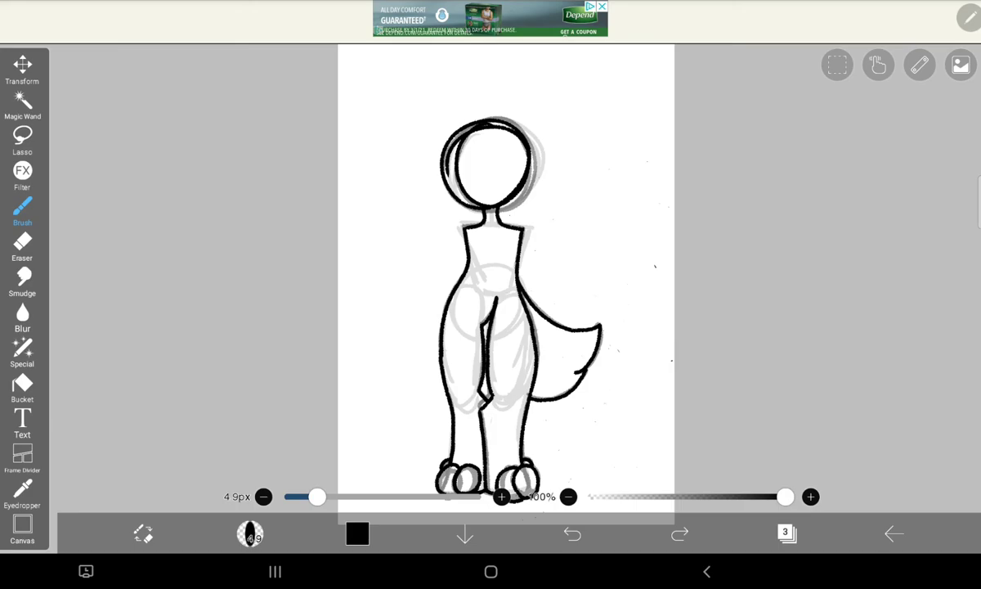
{"action": "scroll", "coordinate": [507, 278], "scroll_direction": "down", "scroll_amount": 2}
{"action": "scroll", "coordinate": [507, 278], "scroll_direction": "up", "scroll_amount": 3}
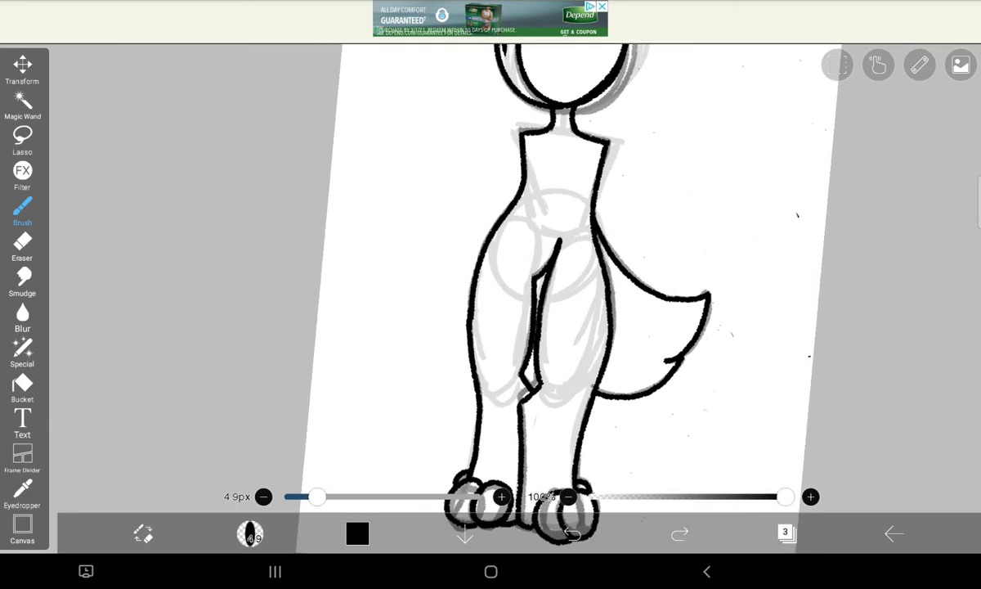
{"action": "scroll", "coordinate": [556, 246], "scroll_direction": "down", "scroll_amount": 3}
{"action": "scroll", "coordinate": [580, 221], "scroll_direction": "down", "scroll_amount": 1}
- Hide the grey 39% sketch on layer 2, then zoom around to inspect the black outline
{"action": "left_click", "coordinate": [786, 533]}
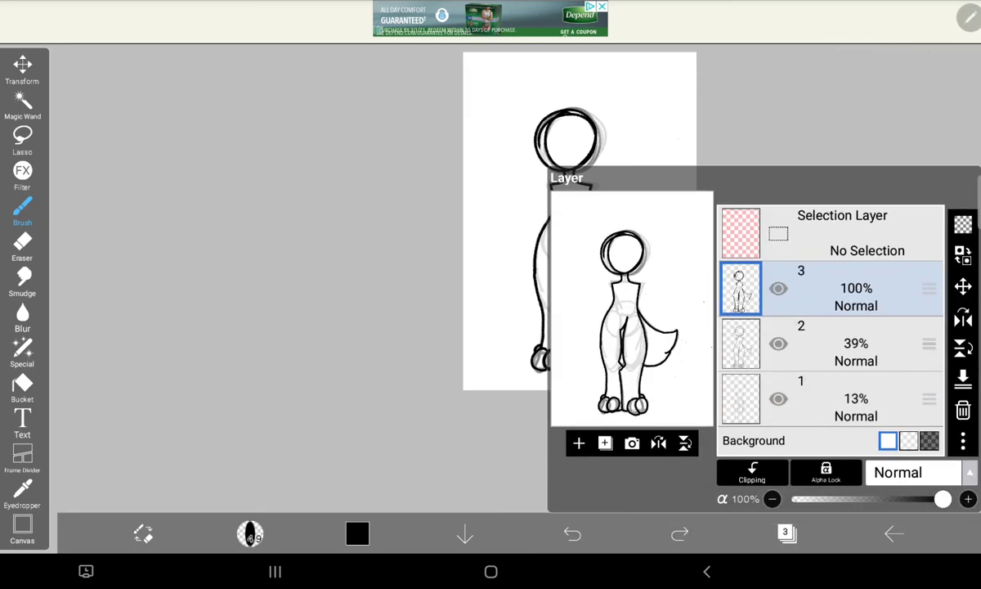
{"action": "left_click", "coordinate": [778, 340]}
{"action": "left_click", "coordinate": [787, 533]}
{"action": "scroll", "coordinate": [581, 221], "scroll_direction": "down", "scroll_amount": 1}
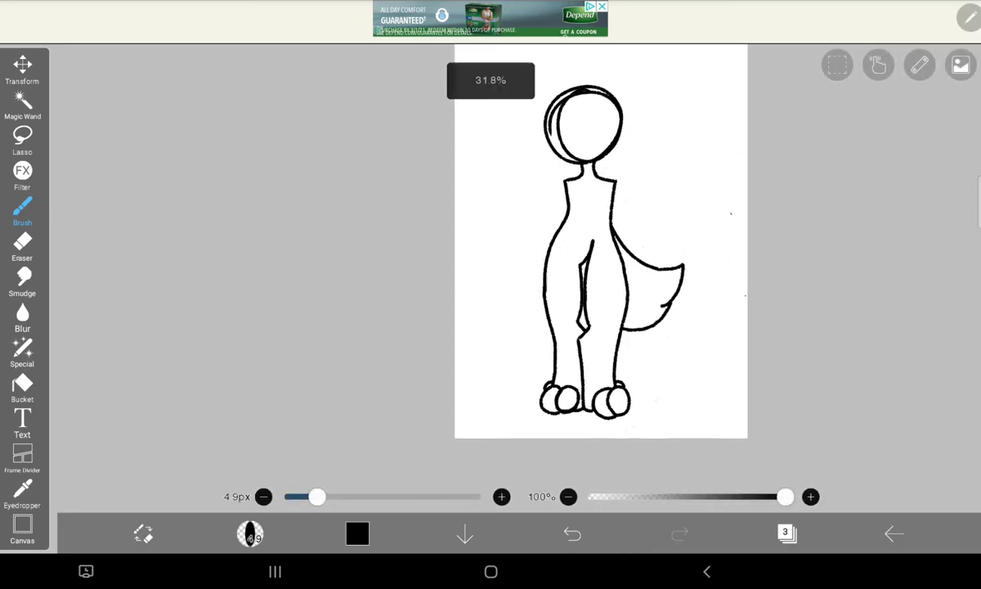
{"action": "scroll", "coordinate": [589, 229], "scroll_direction": "down", "scroll_amount": 1}
{"action": "scroll", "coordinate": [597, 237], "scroll_direction": "up", "scroll_amount": 1}
{"action": "scroll", "coordinate": [596, 237], "scroll_direction": "up", "scroll_amount": 1}
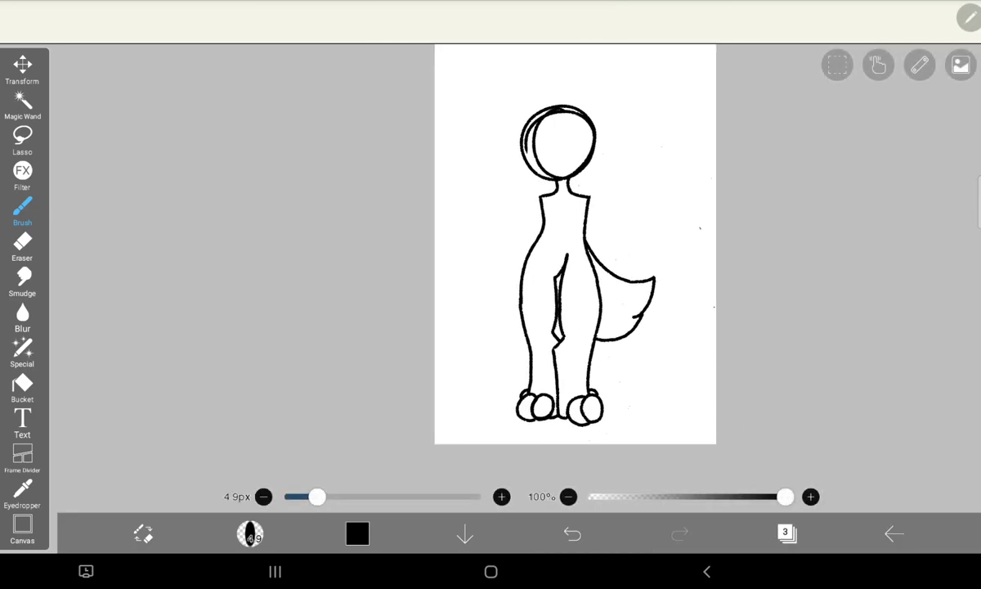
{"action": "scroll", "coordinate": [595, 237], "scroll_direction": "up", "scroll_amount": 2}
{"action": "scroll", "coordinate": [588, 238], "scroll_direction": "down", "scroll_amount": 2}
{"action": "scroll", "coordinate": [590, 237], "scroll_direction": "down", "scroll_amount": 1}
{"action": "scroll", "coordinate": [591, 237], "scroll_direction": "up", "scroll_amount": 2}
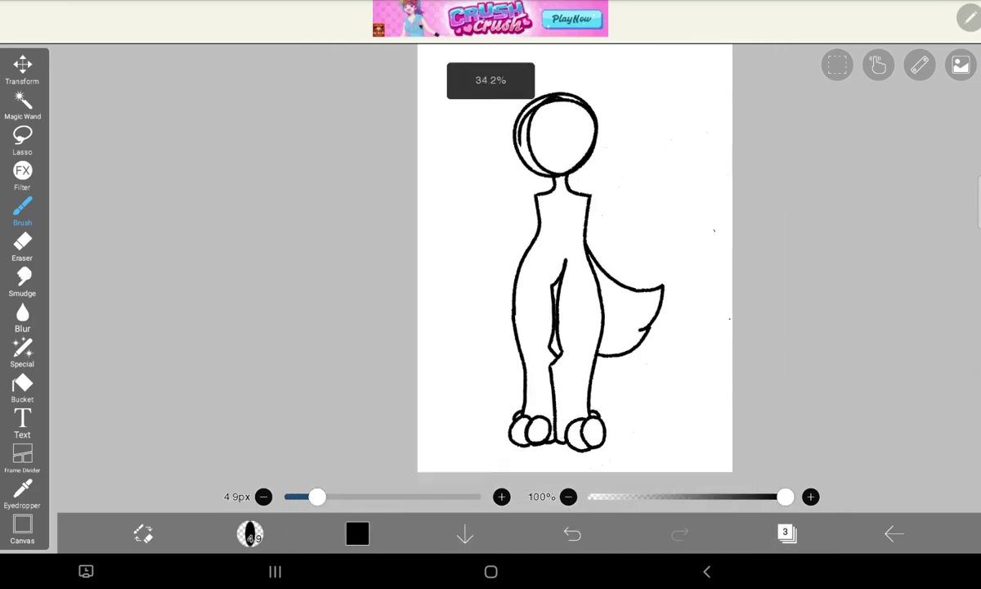
{"action": "scroll", "coordinate": [591, 238], "scroll_direction": "up", "scroll_amount": 1}
{"action": "scroll", "coordinate": [597, 242], "scroll_direction": "down", "scroll_amount": 2}
{"action": "scroll", "coordinate": [605, 250], "scroll_direction": "down", "scroll_amount": 2}
{"action": "scroll", "coordinate": [606, 245], "scroll_direction": "up", "scroll_amount": 2}
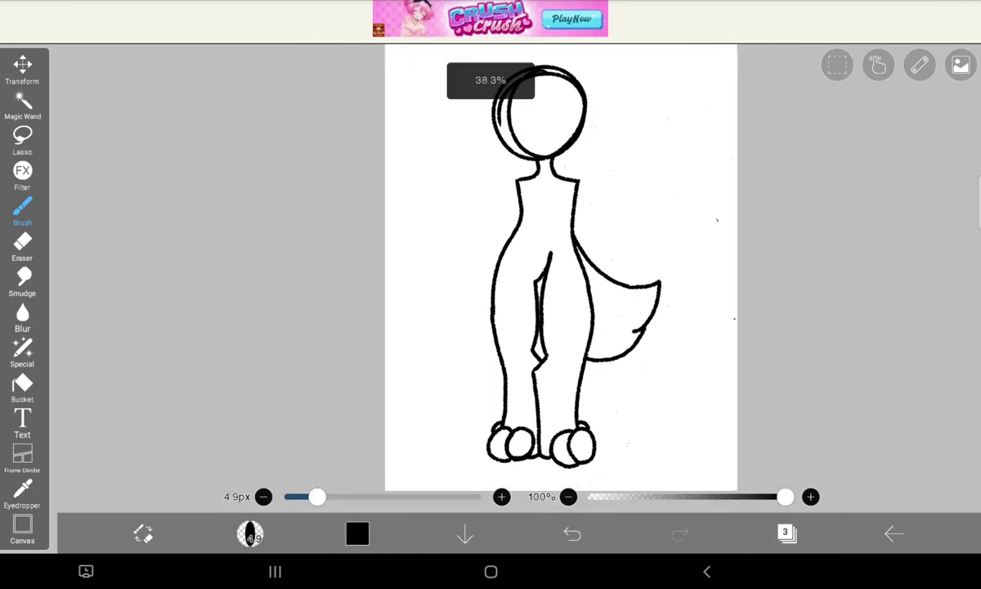
{"action": "scroll", "coordinate": [605, 246], "scroll_direction": "up", "scroll_amount": 1}
{"action": "scroll", "coordinate": [597, 245], "scroll_direction": "down", "scroll_amount": 2}
{"action": "scroll", "coordinate": [593, 237], "scroll_direction": "down", "scroll_amount": 1}
{"action": "scroll", "coordinate": [590, 237], "scroll_direction": "up", "scroll_amount": 1}
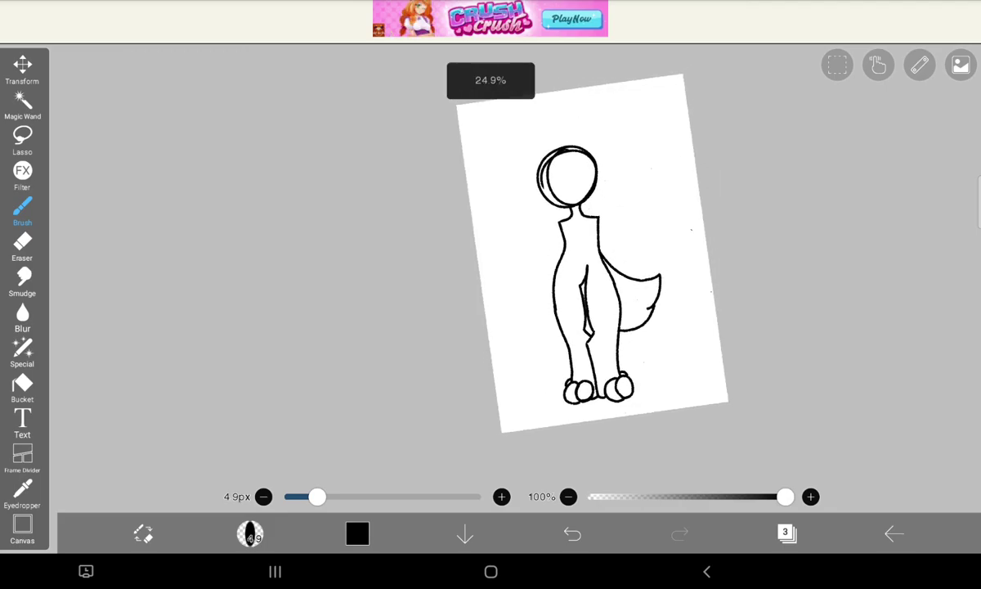
{"action": "scroll", "coordinate": [590, 237], "scroll_direction": "up", "scroll_amount": 1}
{"action": "scroll", "coordinate": [581, 245], "scroll_direction": "up", "scroll_amount": 1}
{"action": "scroll", "coordinate": [581, 246], "scroll_direction": "up", "scroll_amount": 1}
{"action": "scroll", "coordinate": [579, 270], "scroll_direction": "down", "scroll_amount": 1}
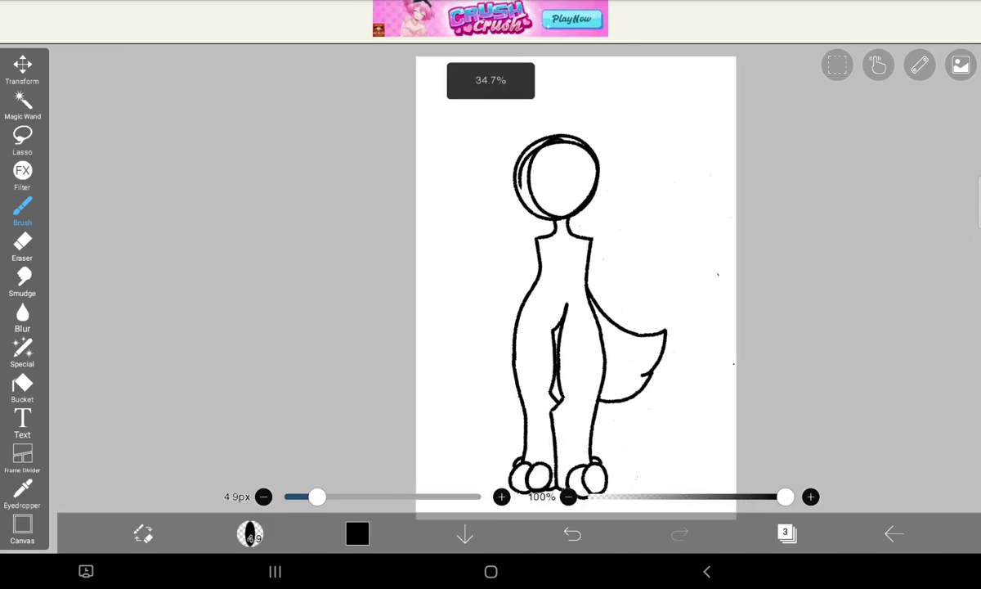
{"action": "scroll", "coordinate": [584, 270], "scroll_direction": "down", "scroll_amount": 1}
{"action": "scroll", "coordinate": [599, 259], "scroll_direction": "down", "scroll_amount": 1}
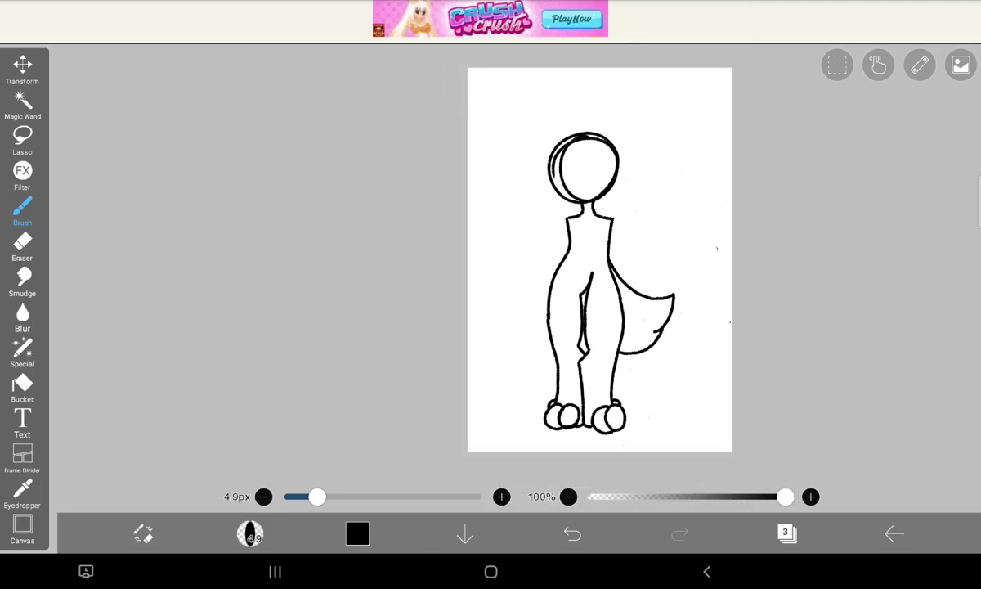
{"action": "scroll", "coordinate": [589, 311], "scroll_direction": "up", "scroll_amount": 2}
{"action": "scroll", "coordinate": [589, 310], "scroll_direction": "up", "scroll_amount": 3}
{"action": "scroll", "coordinate": [588, 311], "scroll_direction": "up", "scroll_amount": 1}
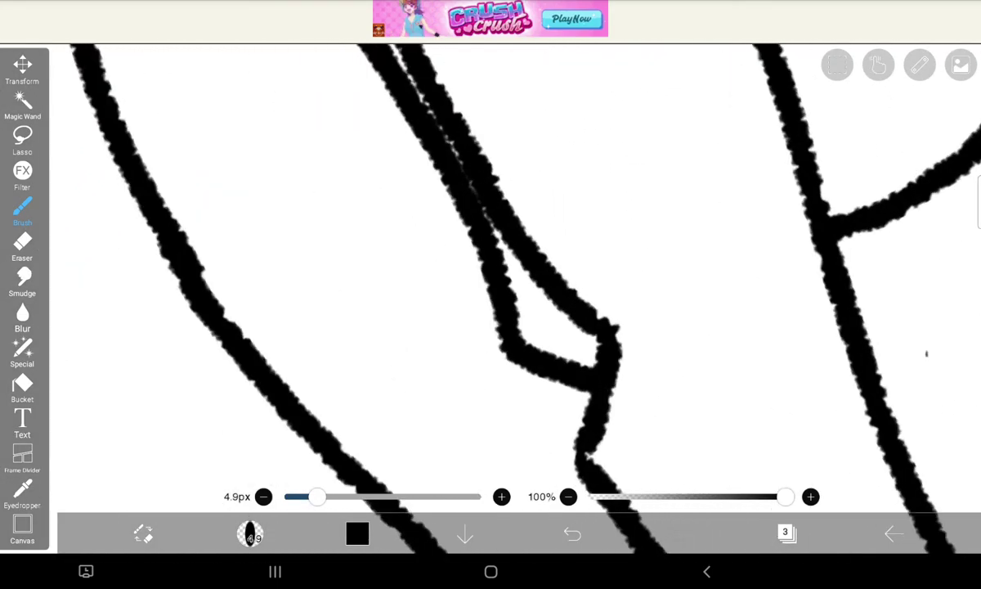
{"action": "scroll", "coordinate": [573, 311], "scroll_direction": "down", "scroll_amount": 1}
{"action": "scroll", "coordinate": [572, 311], "scroll_direction": "down", "scroll_amount": 1}
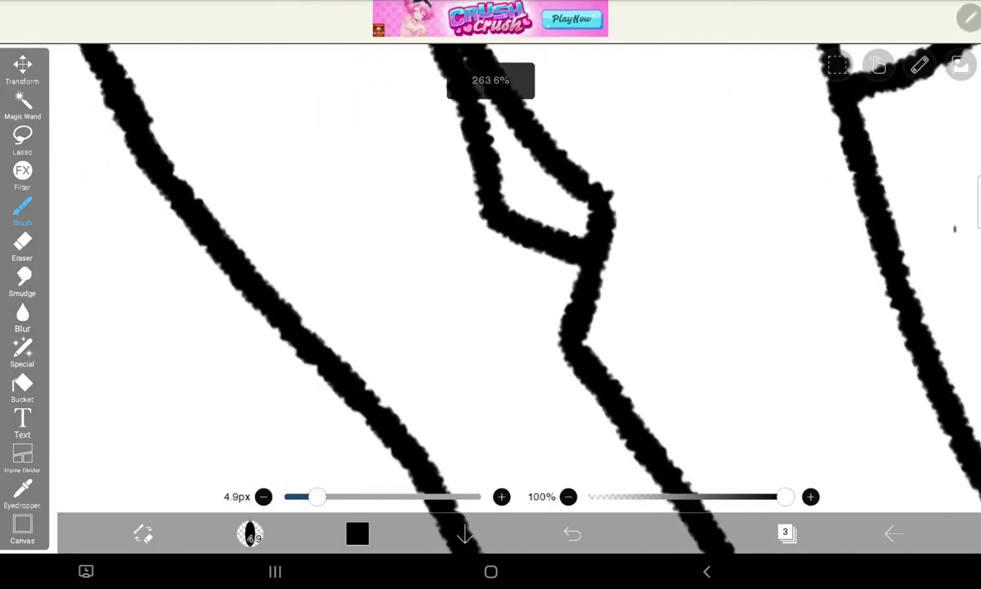
{"action": "scroll", "coordinate": [572, 311], "scroll_direction": "down", "scroll_amount": 2}
{"action": "scroll", "coordinate": [565, 270], "scroll_direction": "down", "scroll_amount": 2}
{"action": "scroll", "coordinate": [564, 269], "scroll_direction": "down", "scroll_amount": 1}
{"action": "scroll", "coordinate": [564, 270], "scroll_direction": "down", "scroll_amount": 1}
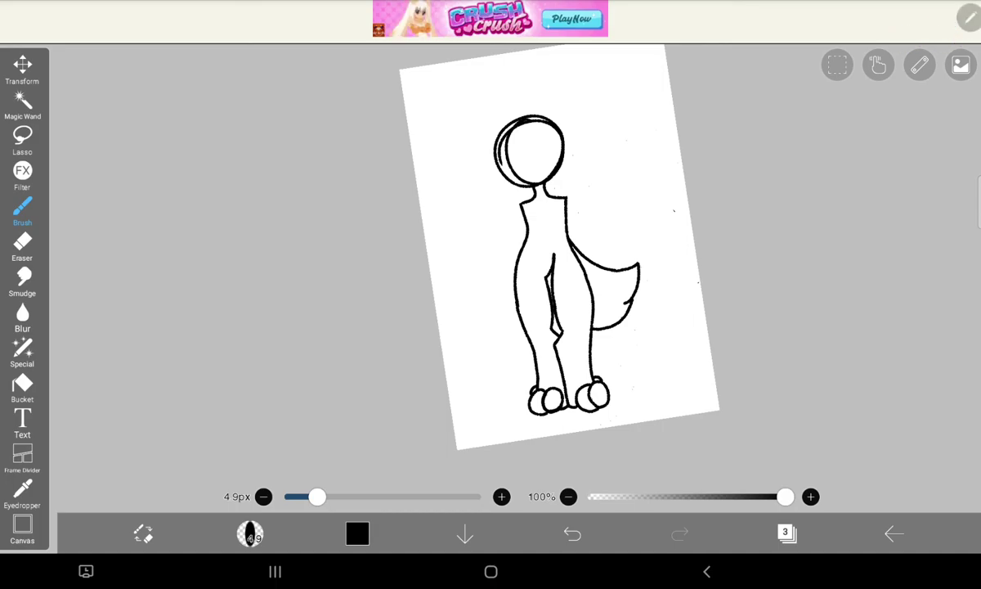
{"action": "left_click_drag", "start_coordinate": [620, 203], "coordinate": [687, 192]}
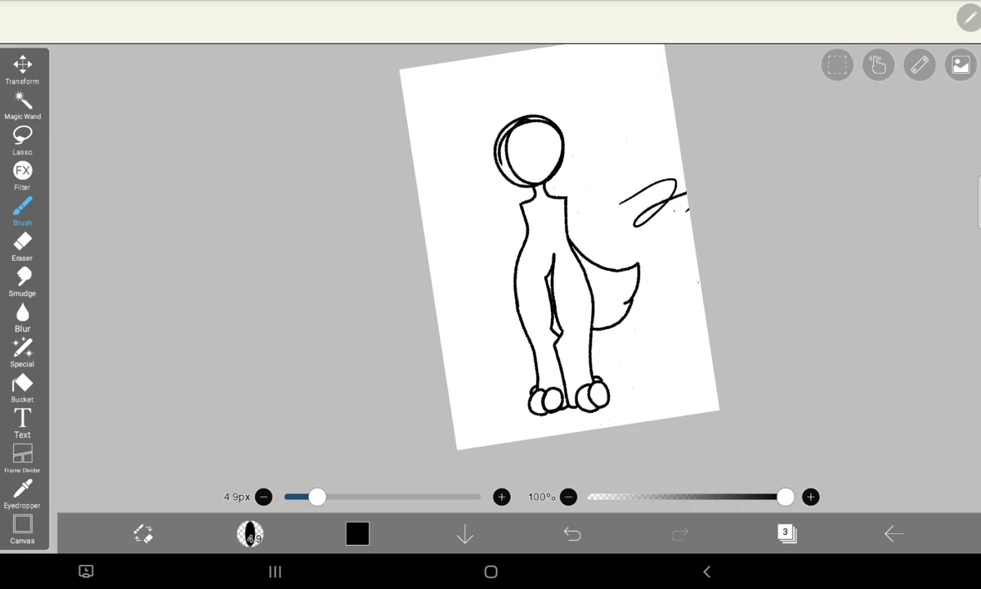
{"action": "left_click", "coordinate": [572, 534]}
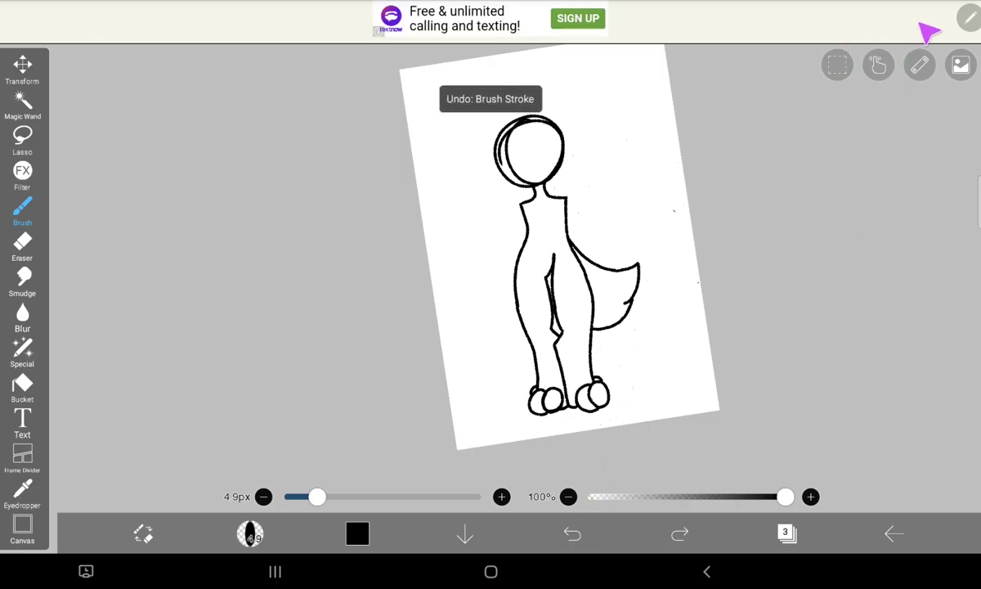
{"action": "mouse_move", "coordinate": [565, 200]}
{"action": "left_mouse_down"}
{"action": "mouse_move", "coordinate": [654, 245]}
{"action": "mouse_move", "coordinate": [600, 335]}
{"action": "left_mouse_up"}
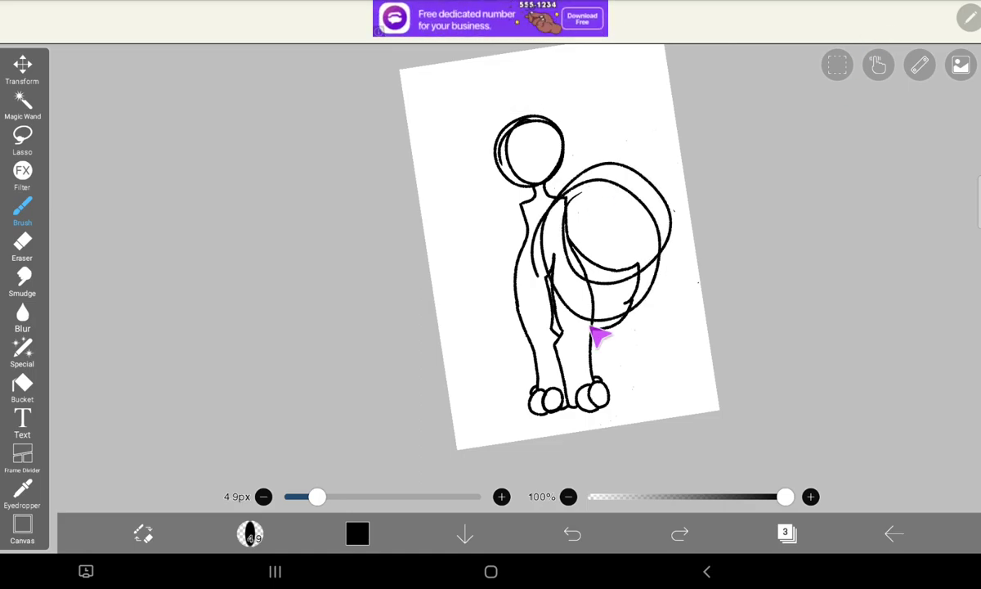
{"action": "mouse_move", "coordinate": [601, 151]}
{"action": "left_mouse_down"}
{"action": "mouse_move", "coordinate": [654, 269]}
{"action": "mouse_move", "coordinate": [573, 294]}
{"action": "mouse_move", "coordinate": [507, 196]}
{"action": "mouse_move", "coordinate": [556, 270]}
{"action": "left_mouse_up"}
{"action": "left_click", "coordinate": [572, 534]}
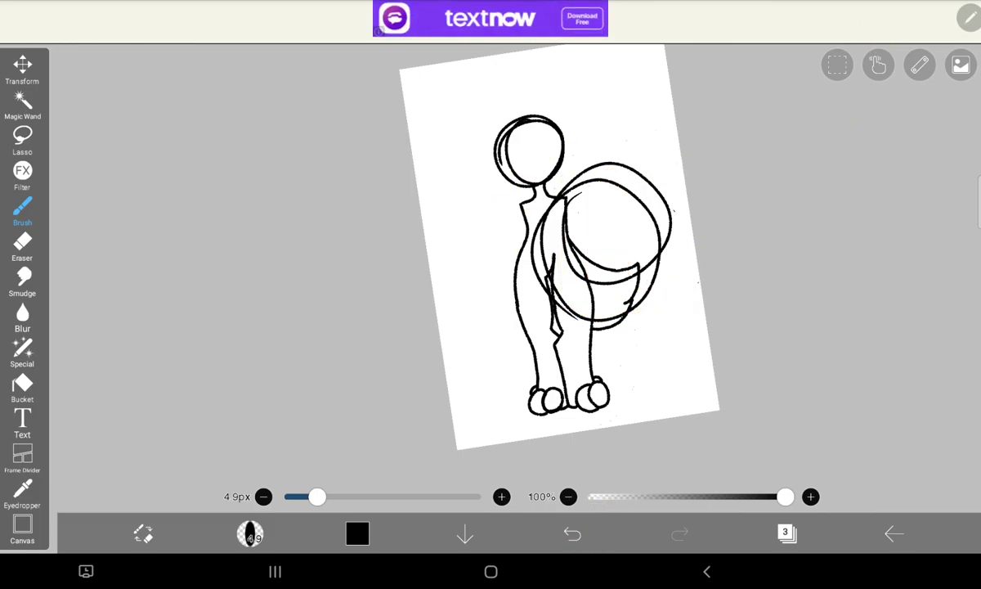
{"action": "left_click", "coordinate": [572, 534]}
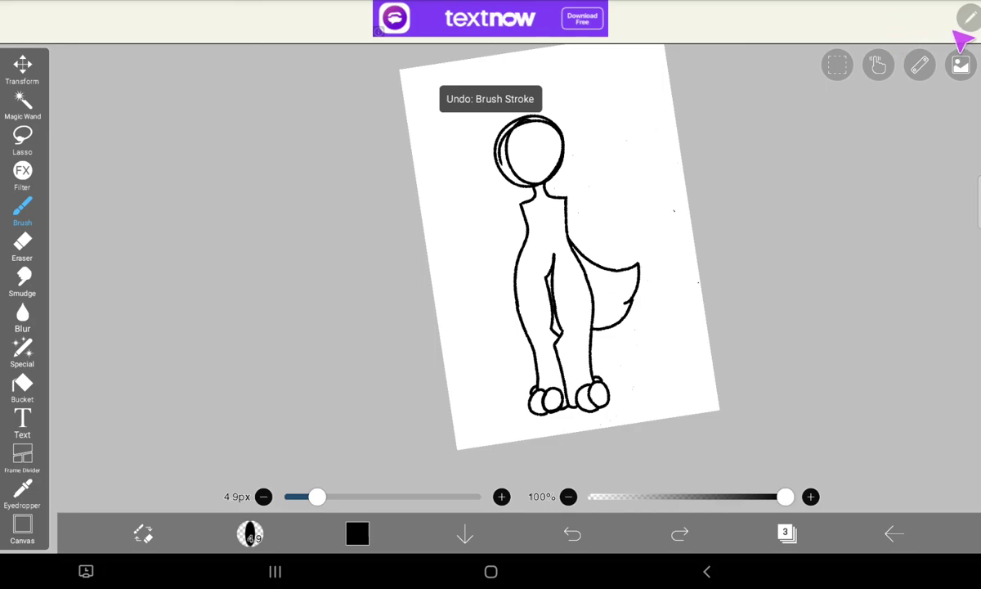